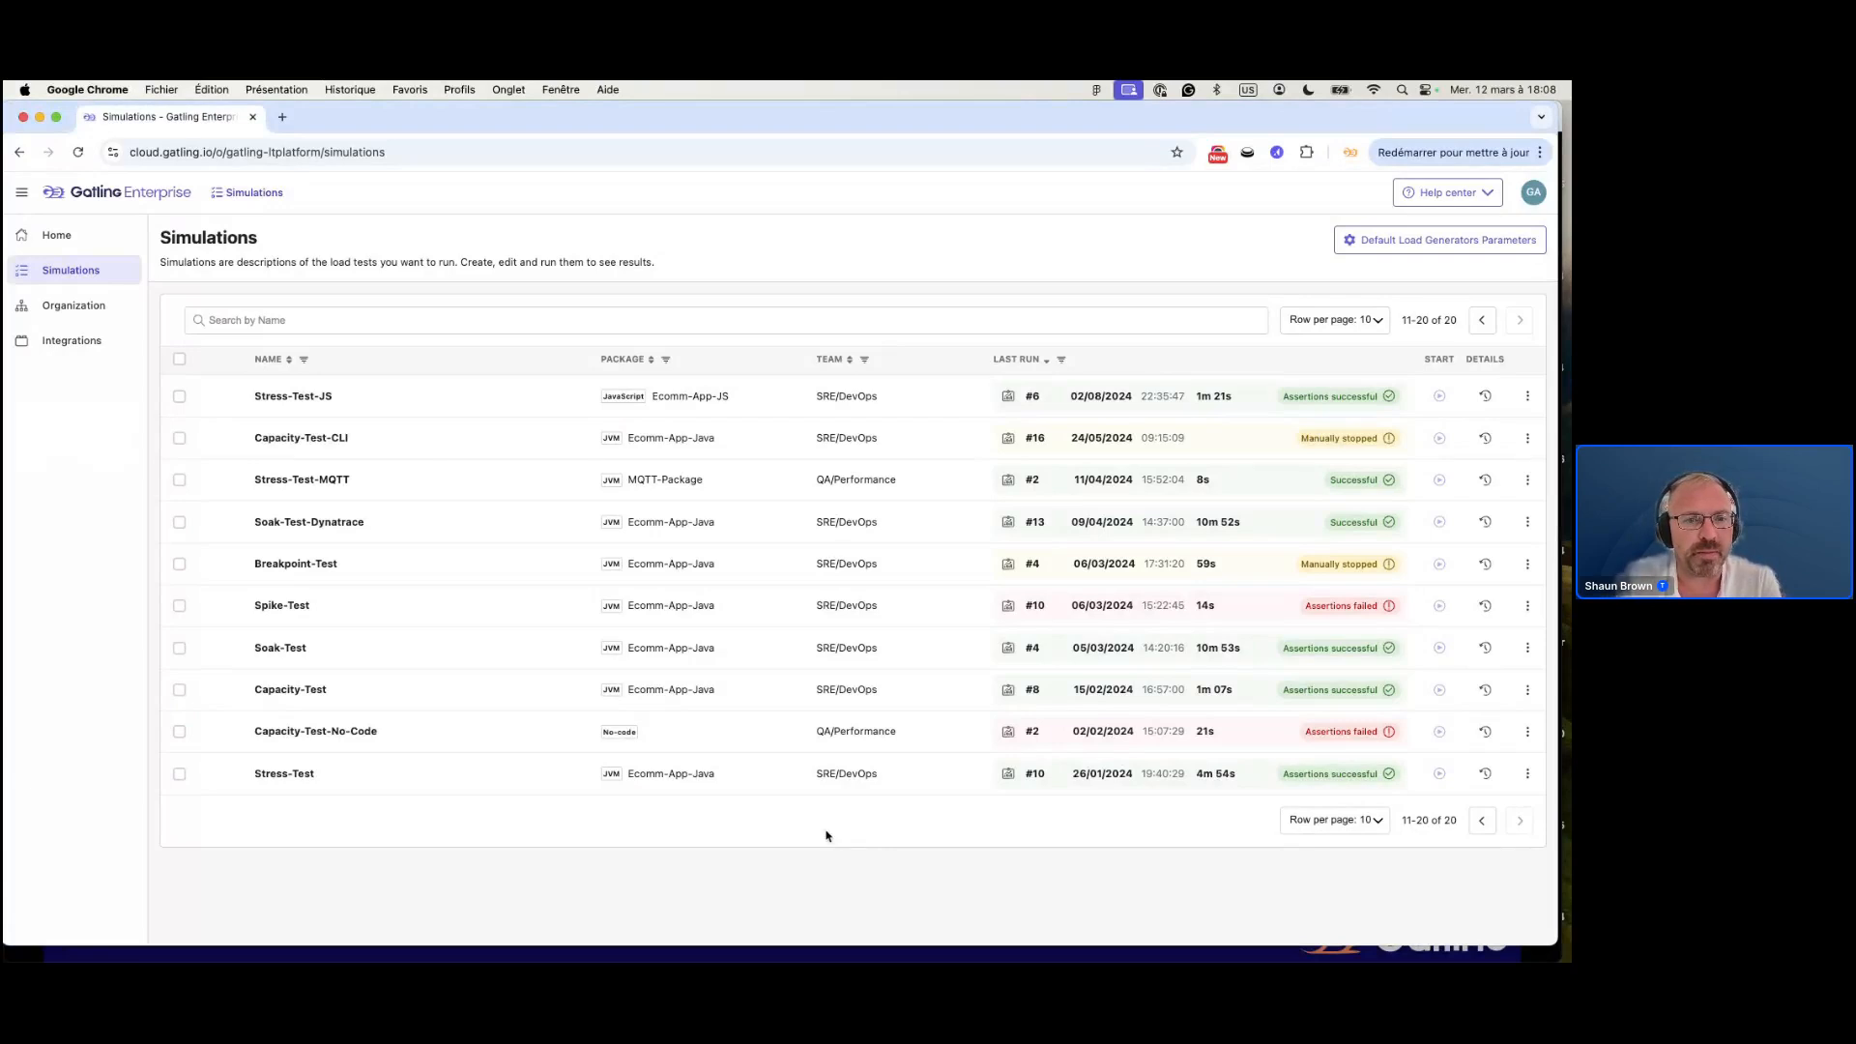
Open the Stress-Test simulation of the Ecomm-App-Java package and check its managed locations.
{"action": "left_click", "coordinate": [307, 783]}
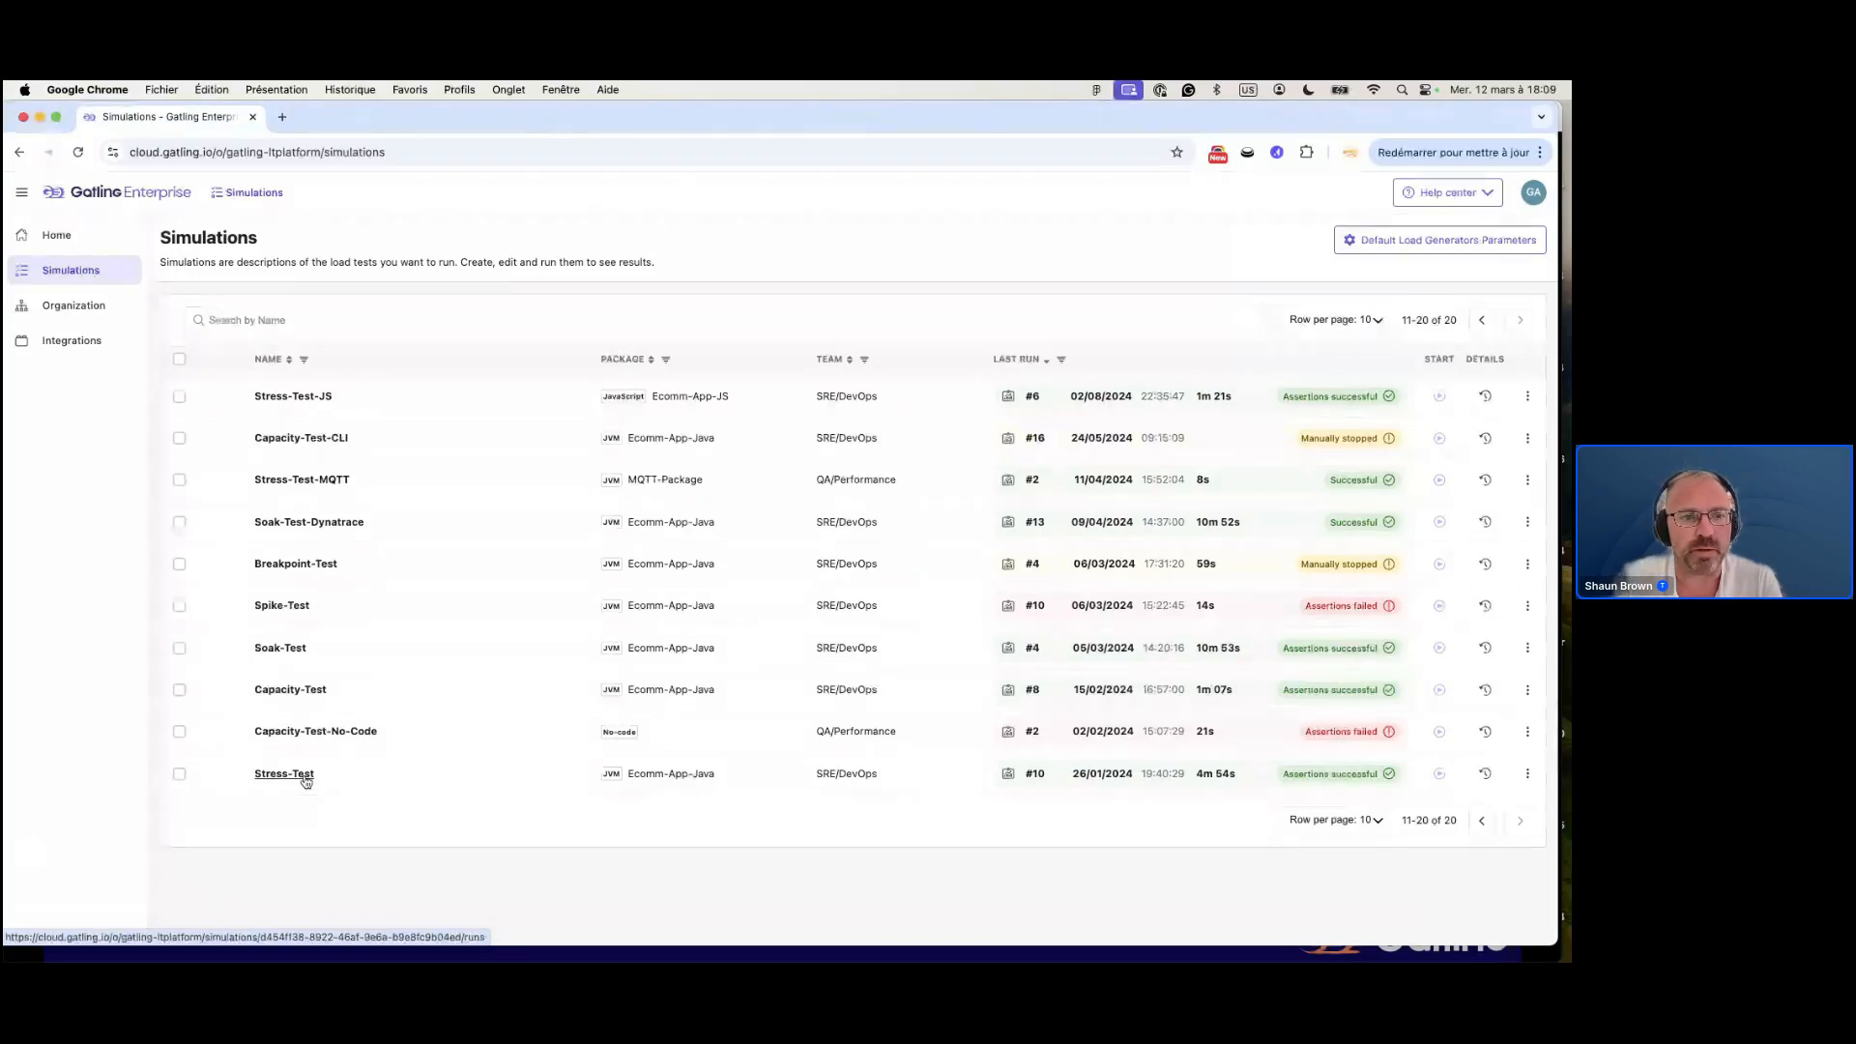
{"action": "left_click", "coordinate": [305, 779]}
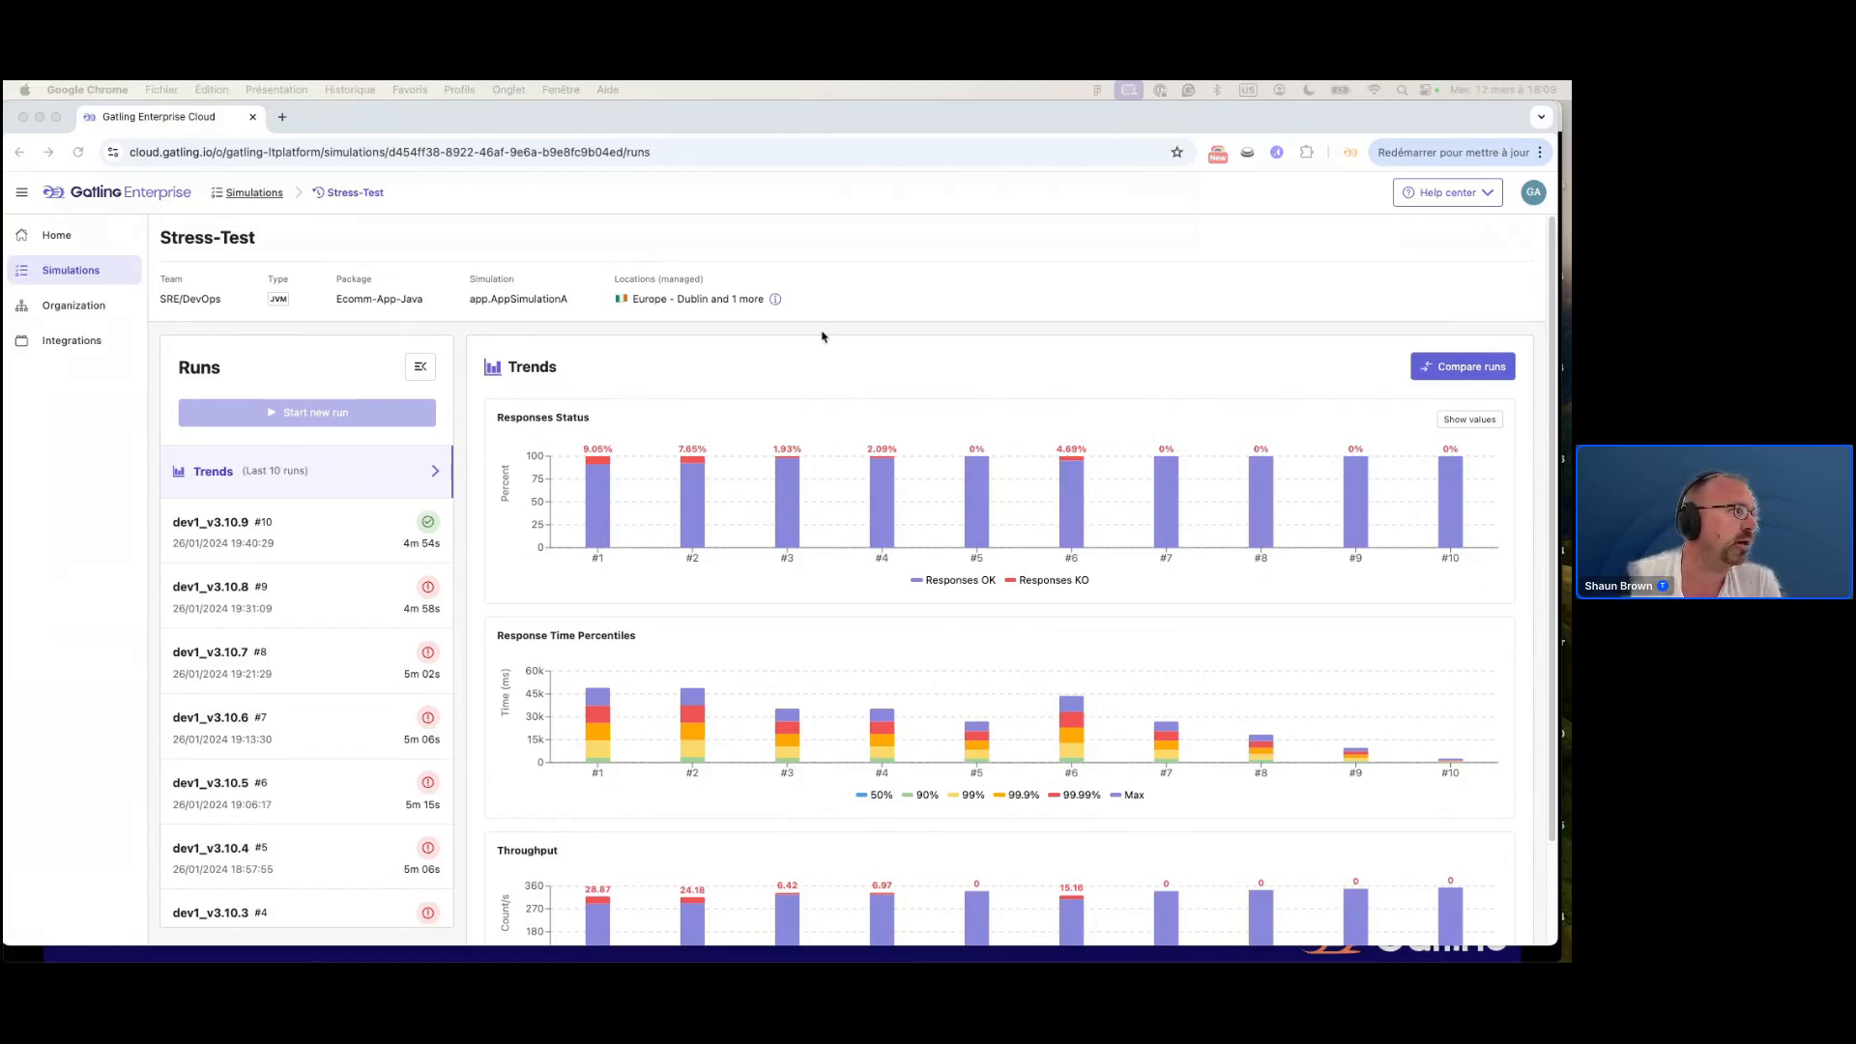
{"action": "left_click", "coordinate": [843, 299]}
{"action": "mouse_move", "coordinate": [776, 300]}
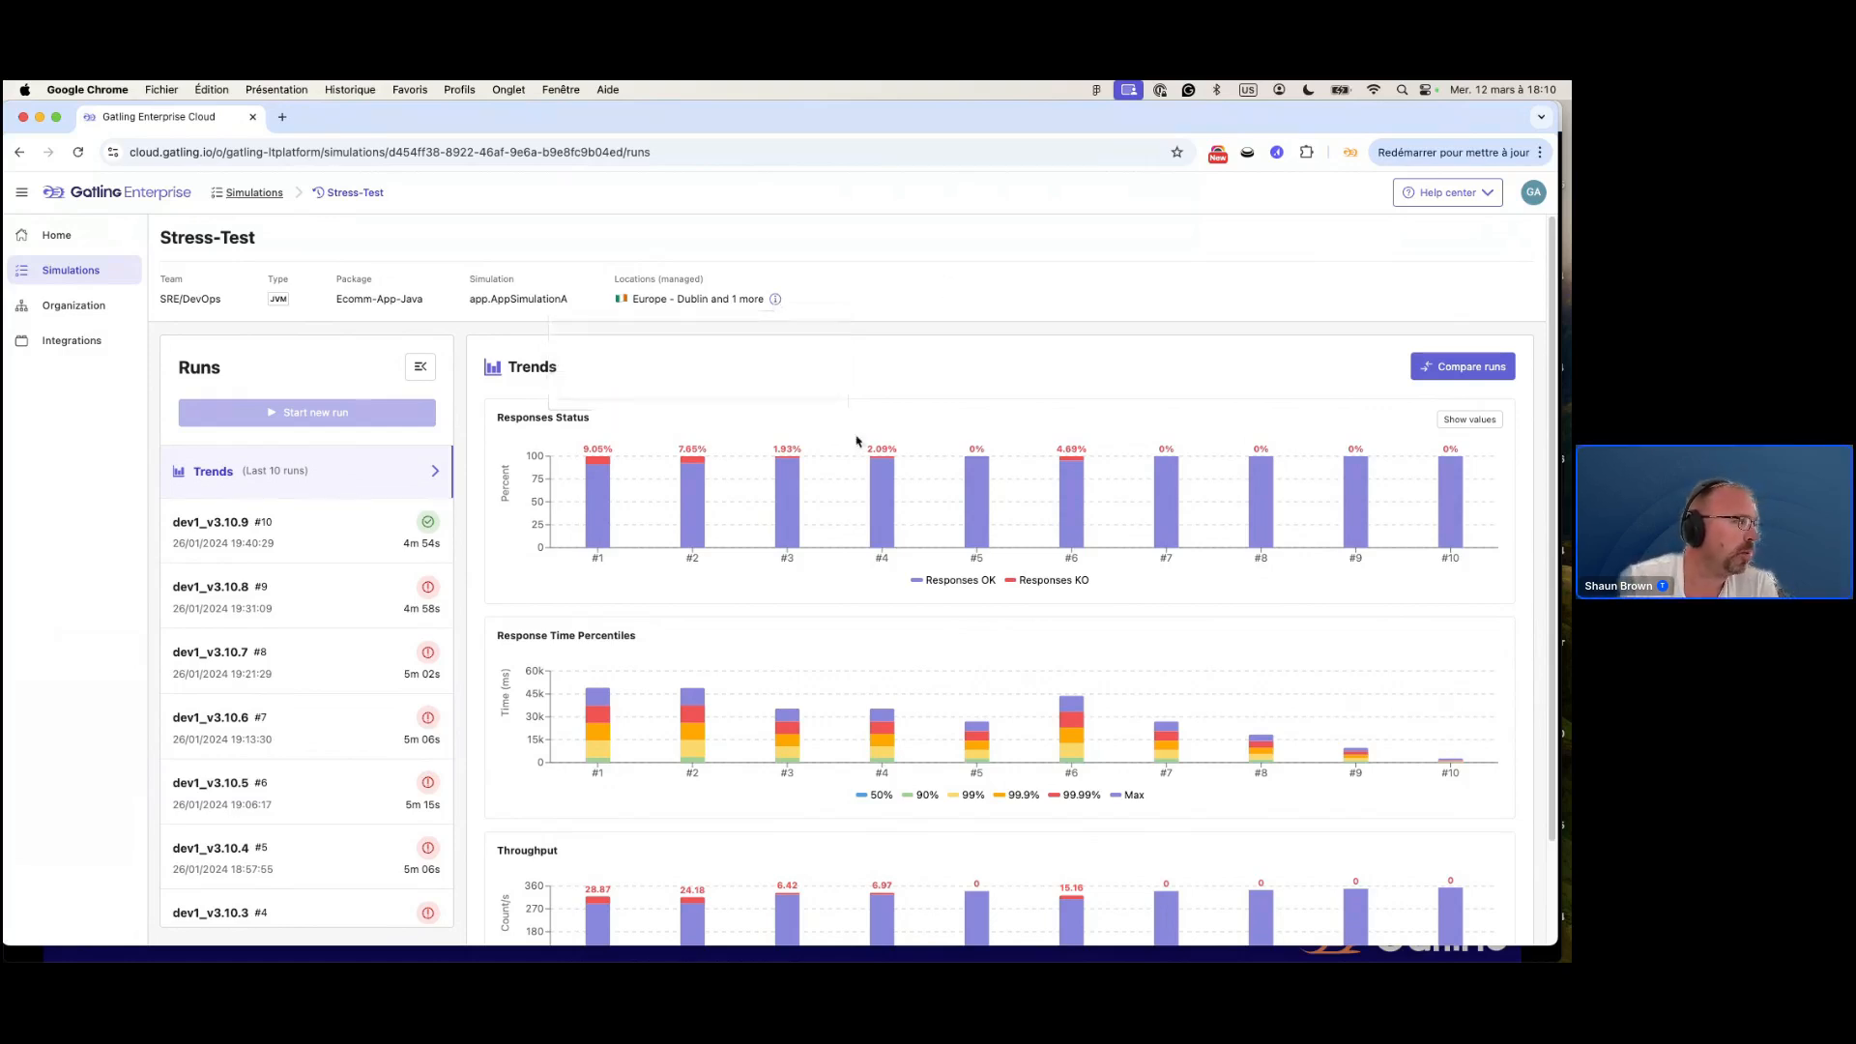
Review the run history back to the oldest run and the trend charts for response status, response times and throughput.
{"action": "mouse_move", "coordinate": [537, 523]}
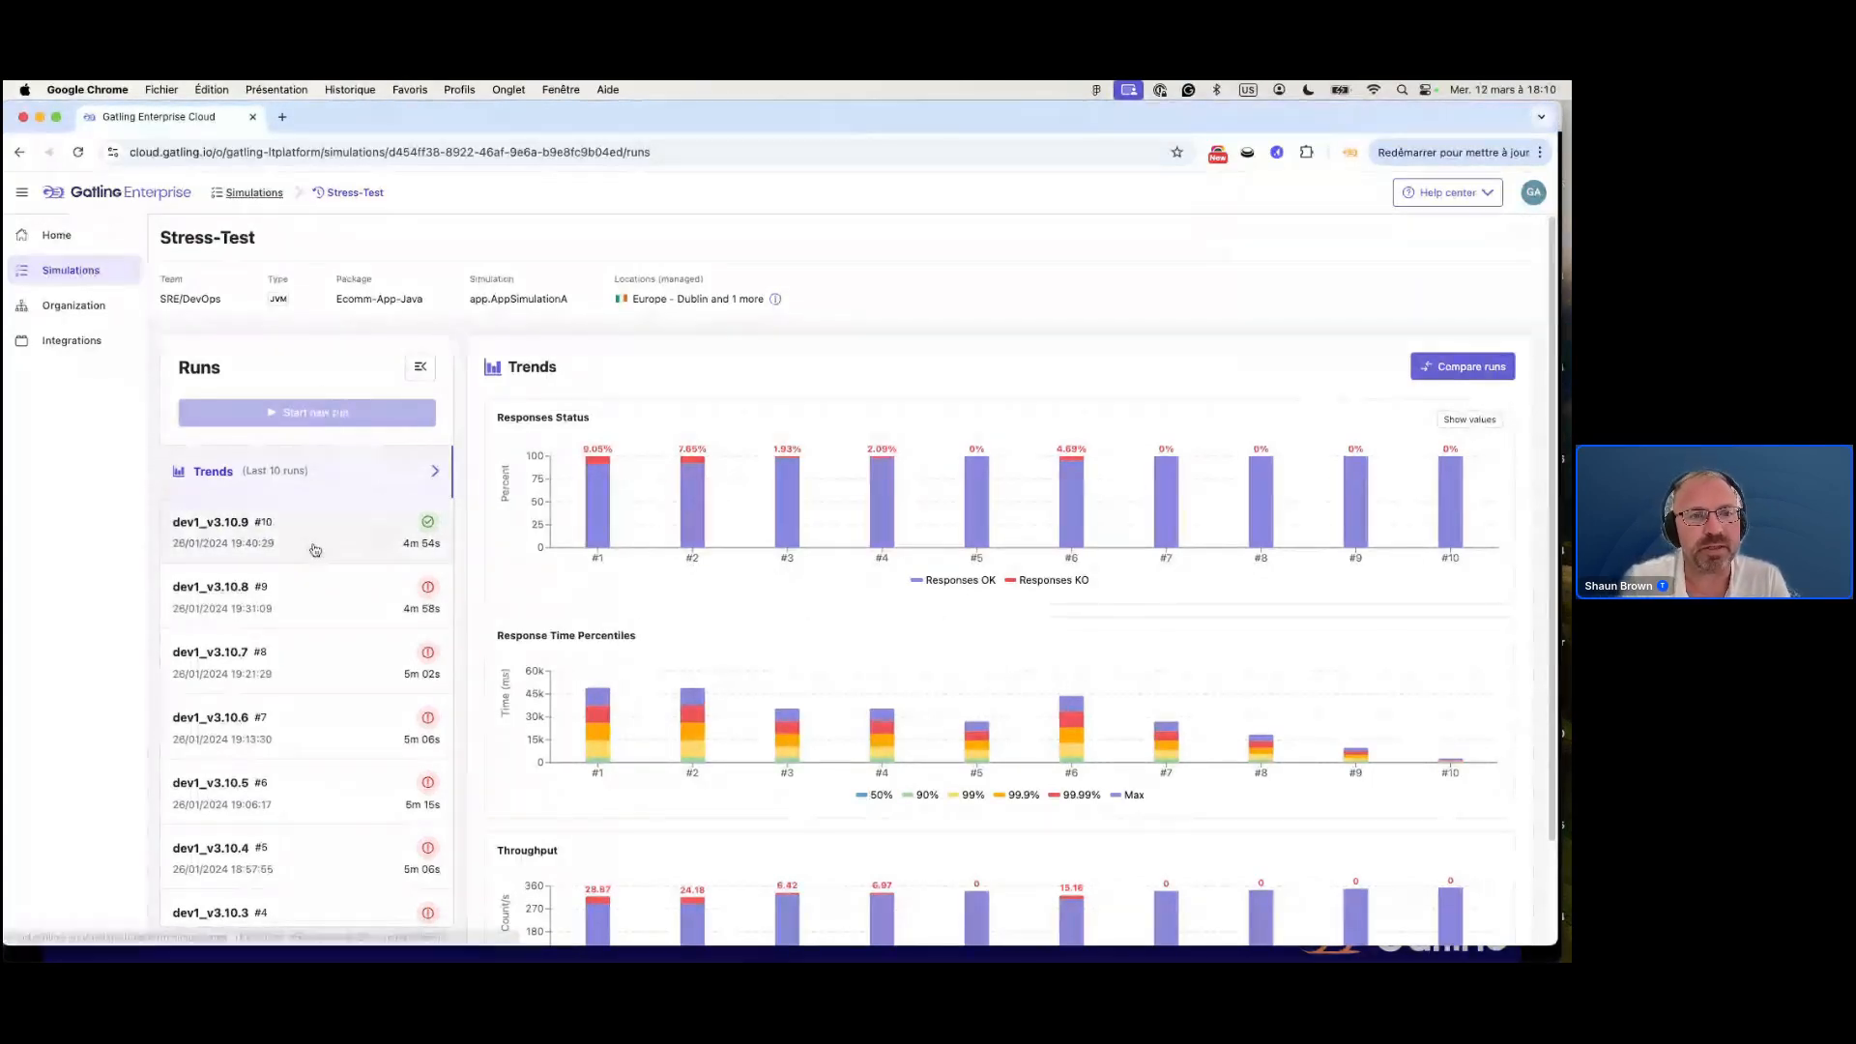
{"action": "scroll", "coordinate": [314, 549], "scroll_direction": "down", "scroll_amount": 5}
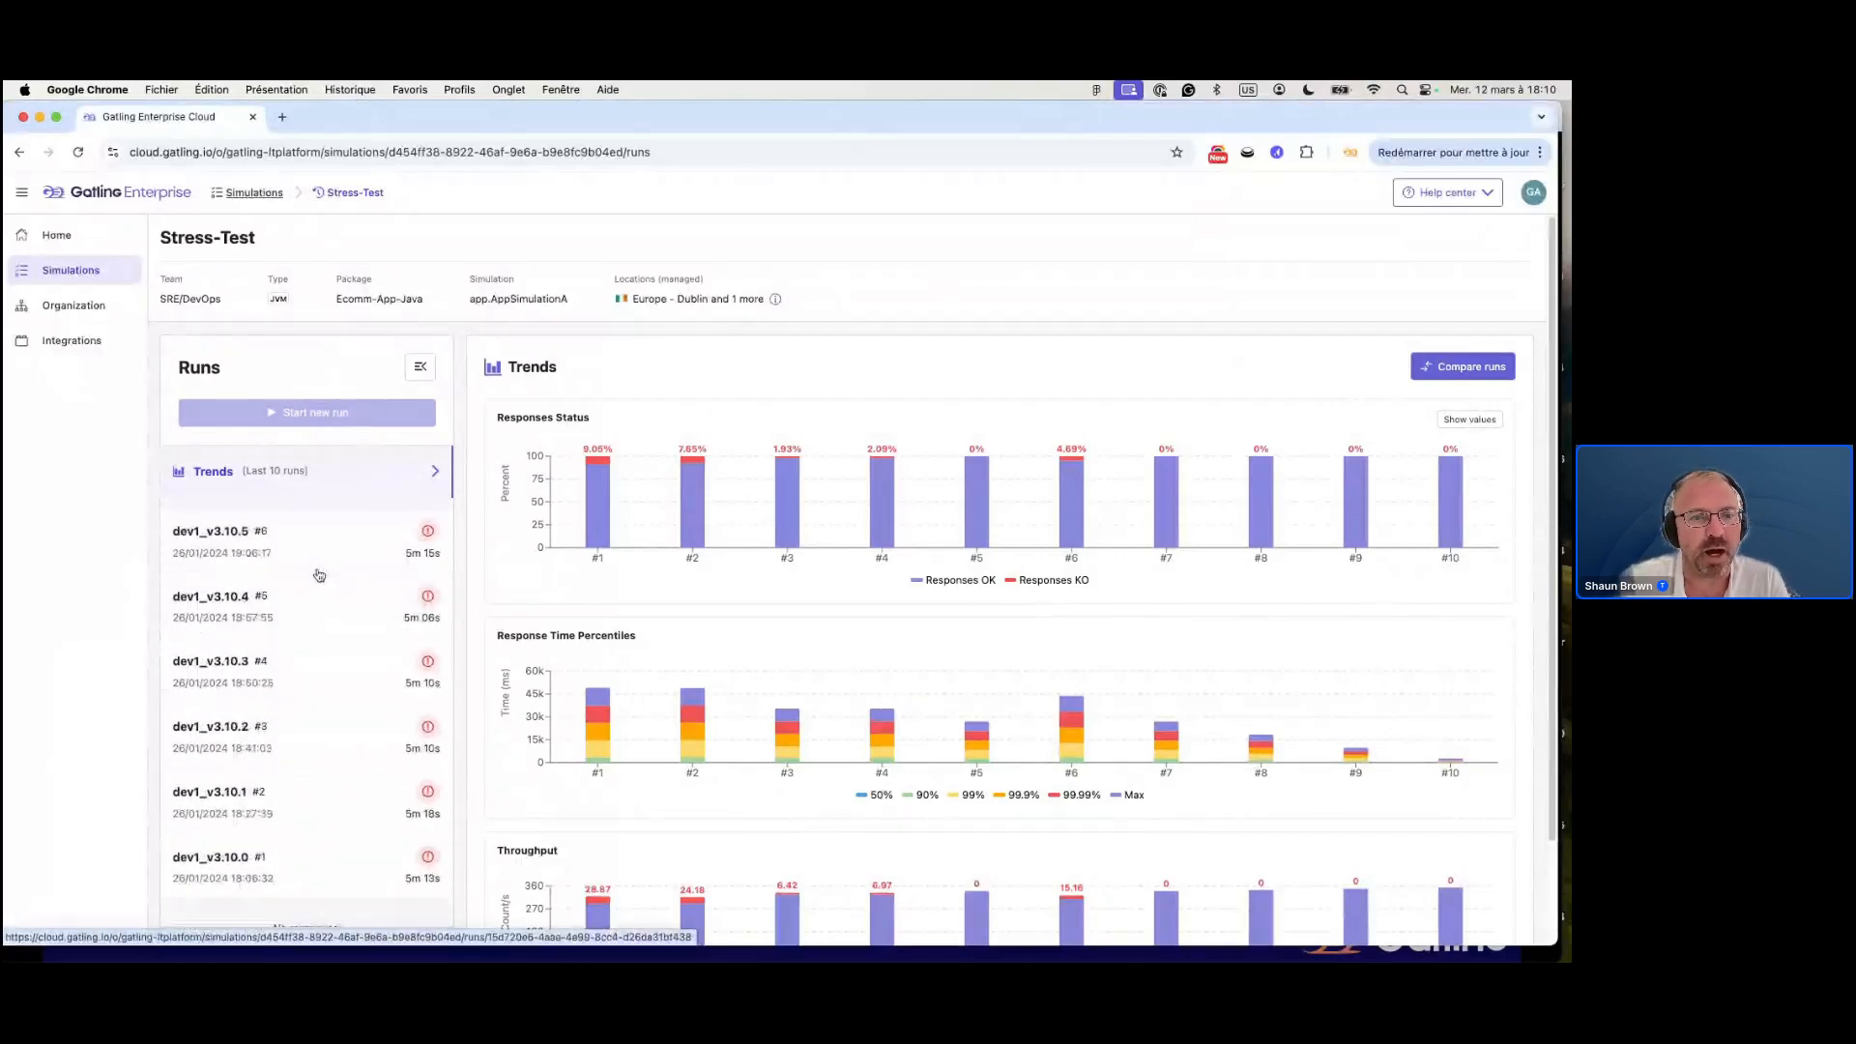
{"action": "scroll", "coordinate": [319, 575], "scroll_direction": "down", "scroll_amount": 1}
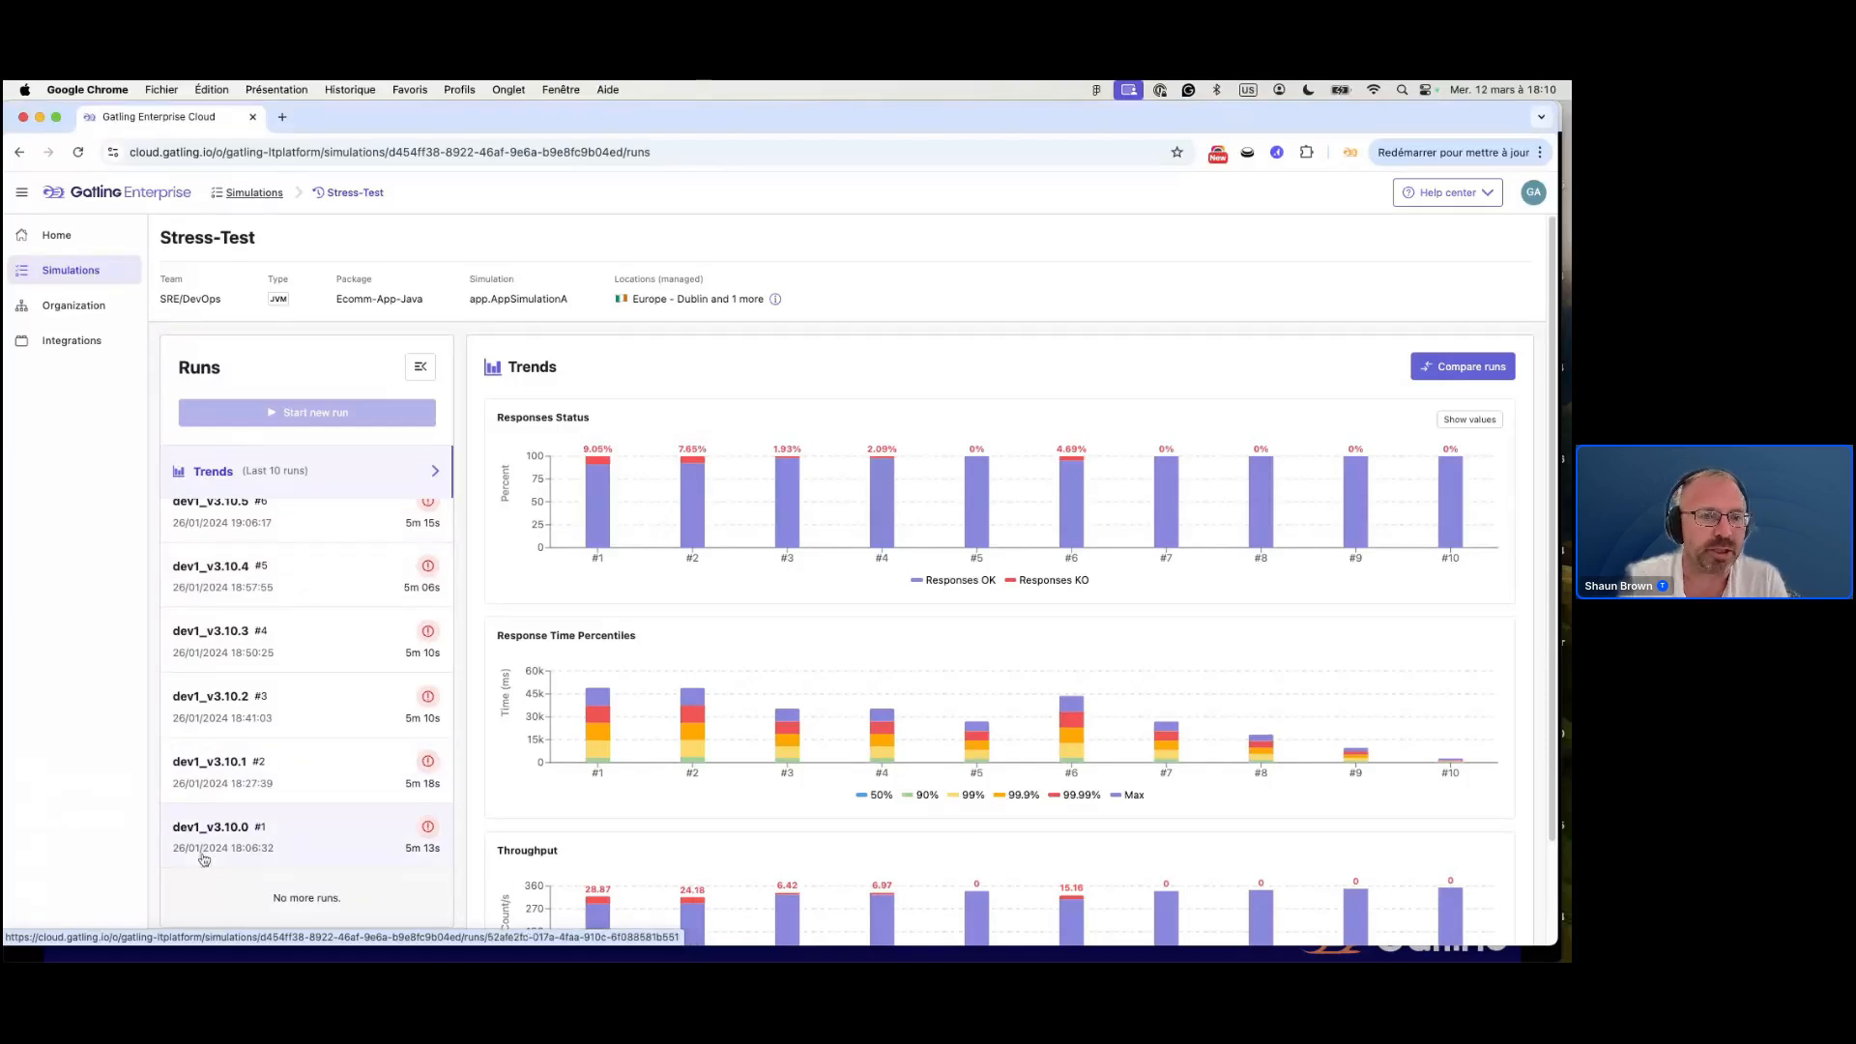
{"action": "scroll", "coordinate": [193, 831], "scroll_direction": "up", "scroll_amount": 5}
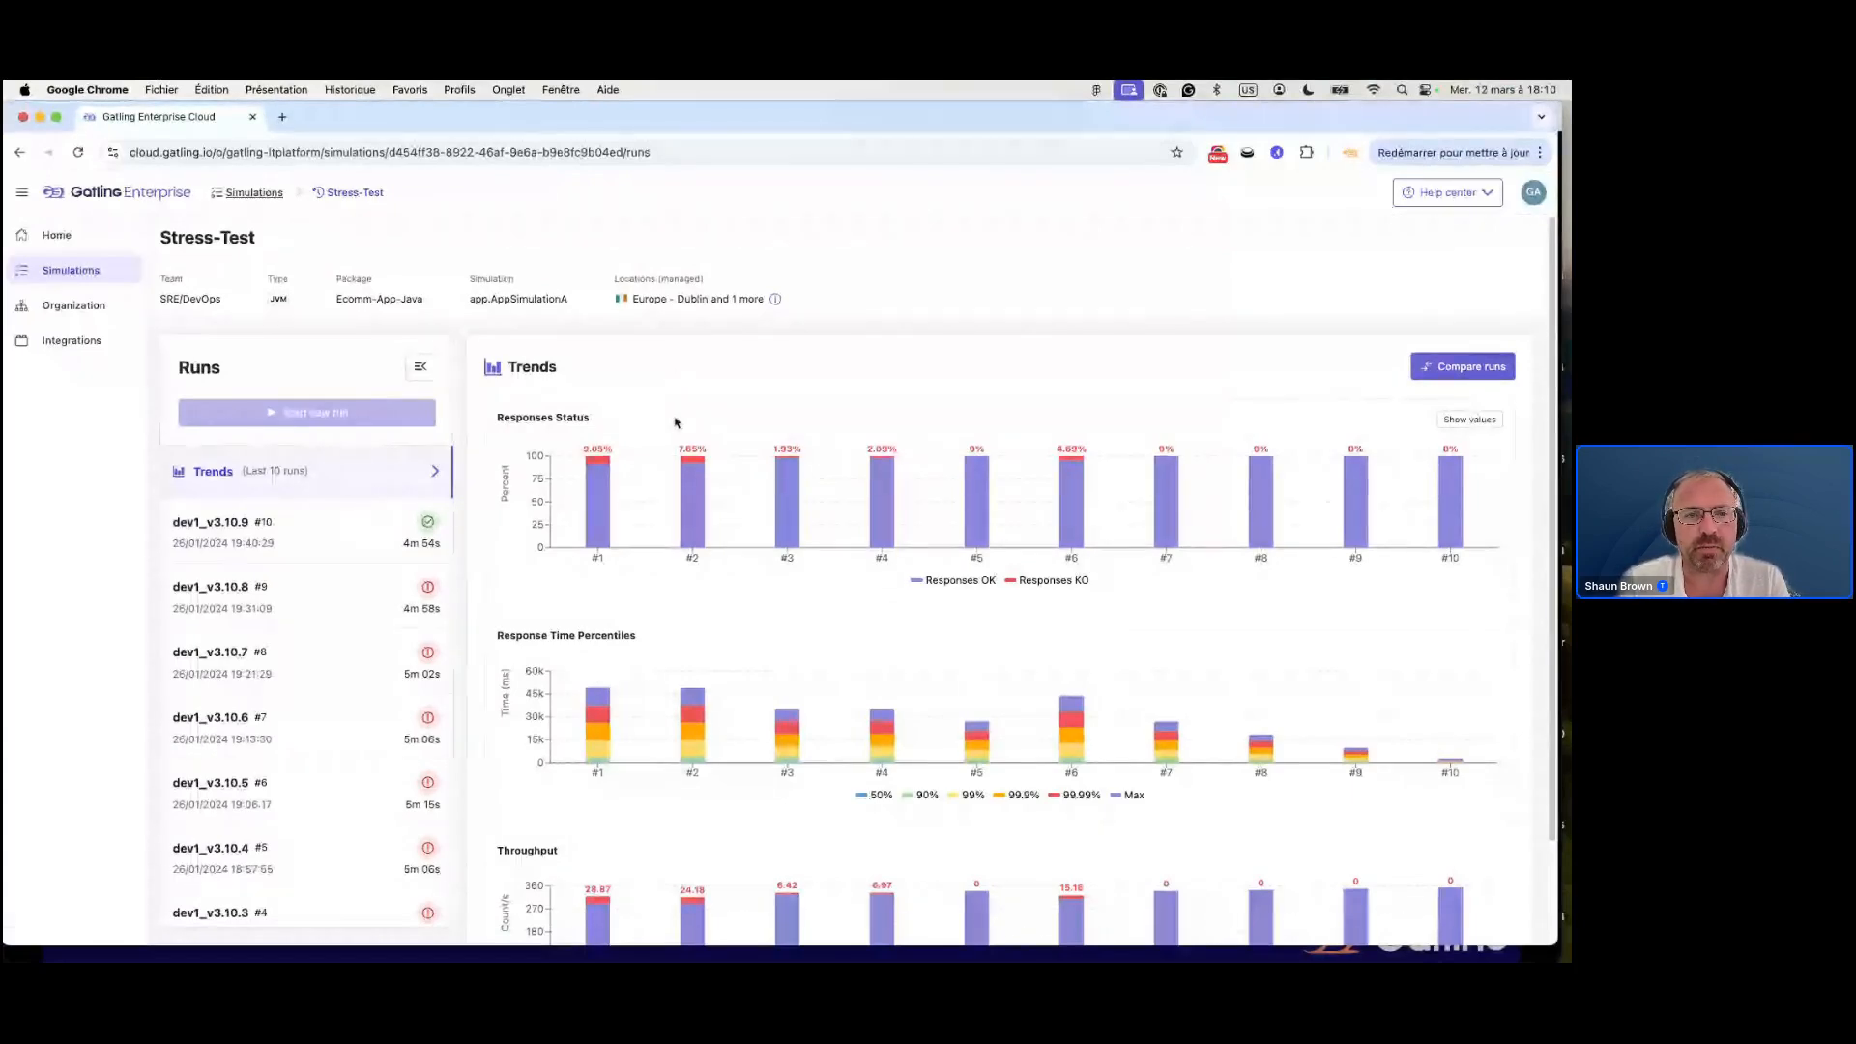
{"action": "scroll", "coordinate": [672, 414], "scroll_direction": "down", "scroll_amount": 1}
{"action": "scroll", "coordinate": [672, 414], "scroll_direction": "down", "scroll_amount": 2}
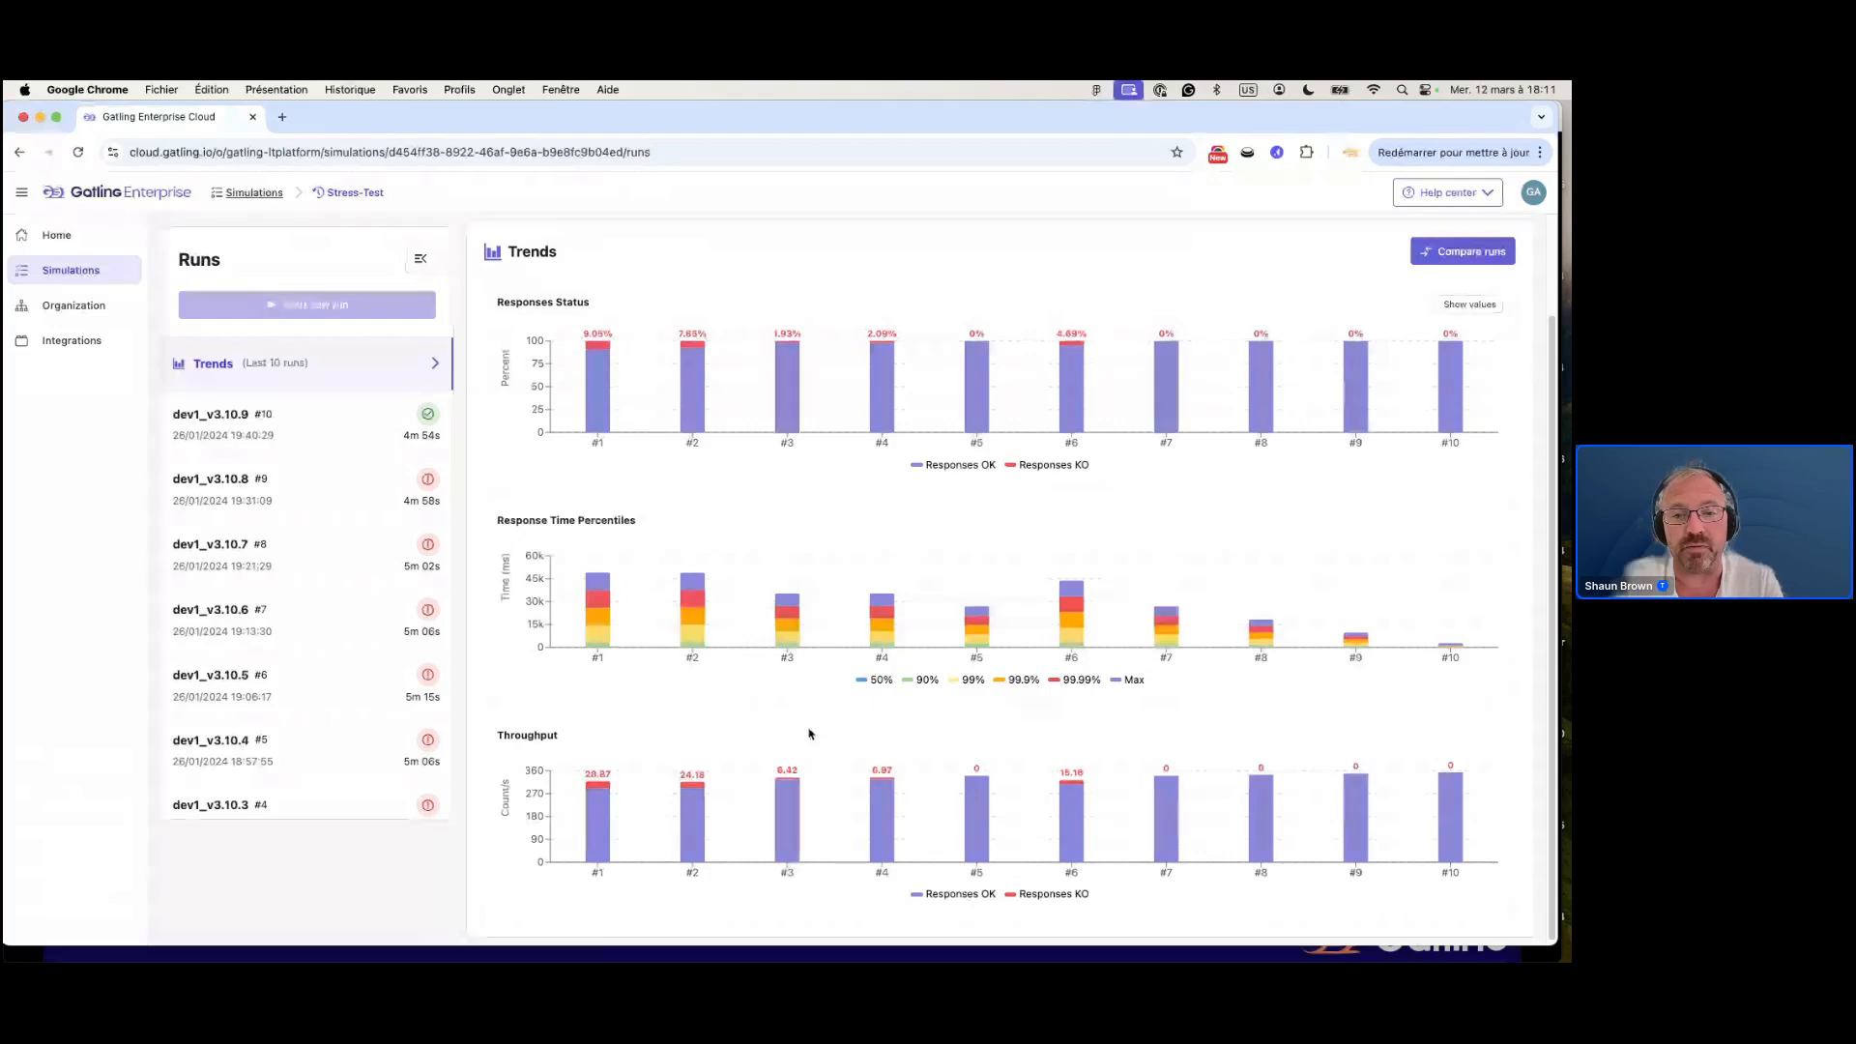
{"action": "scroll", "coordinate": [812, 731], "scroll_direction": "up", "scroll_amount": 1}
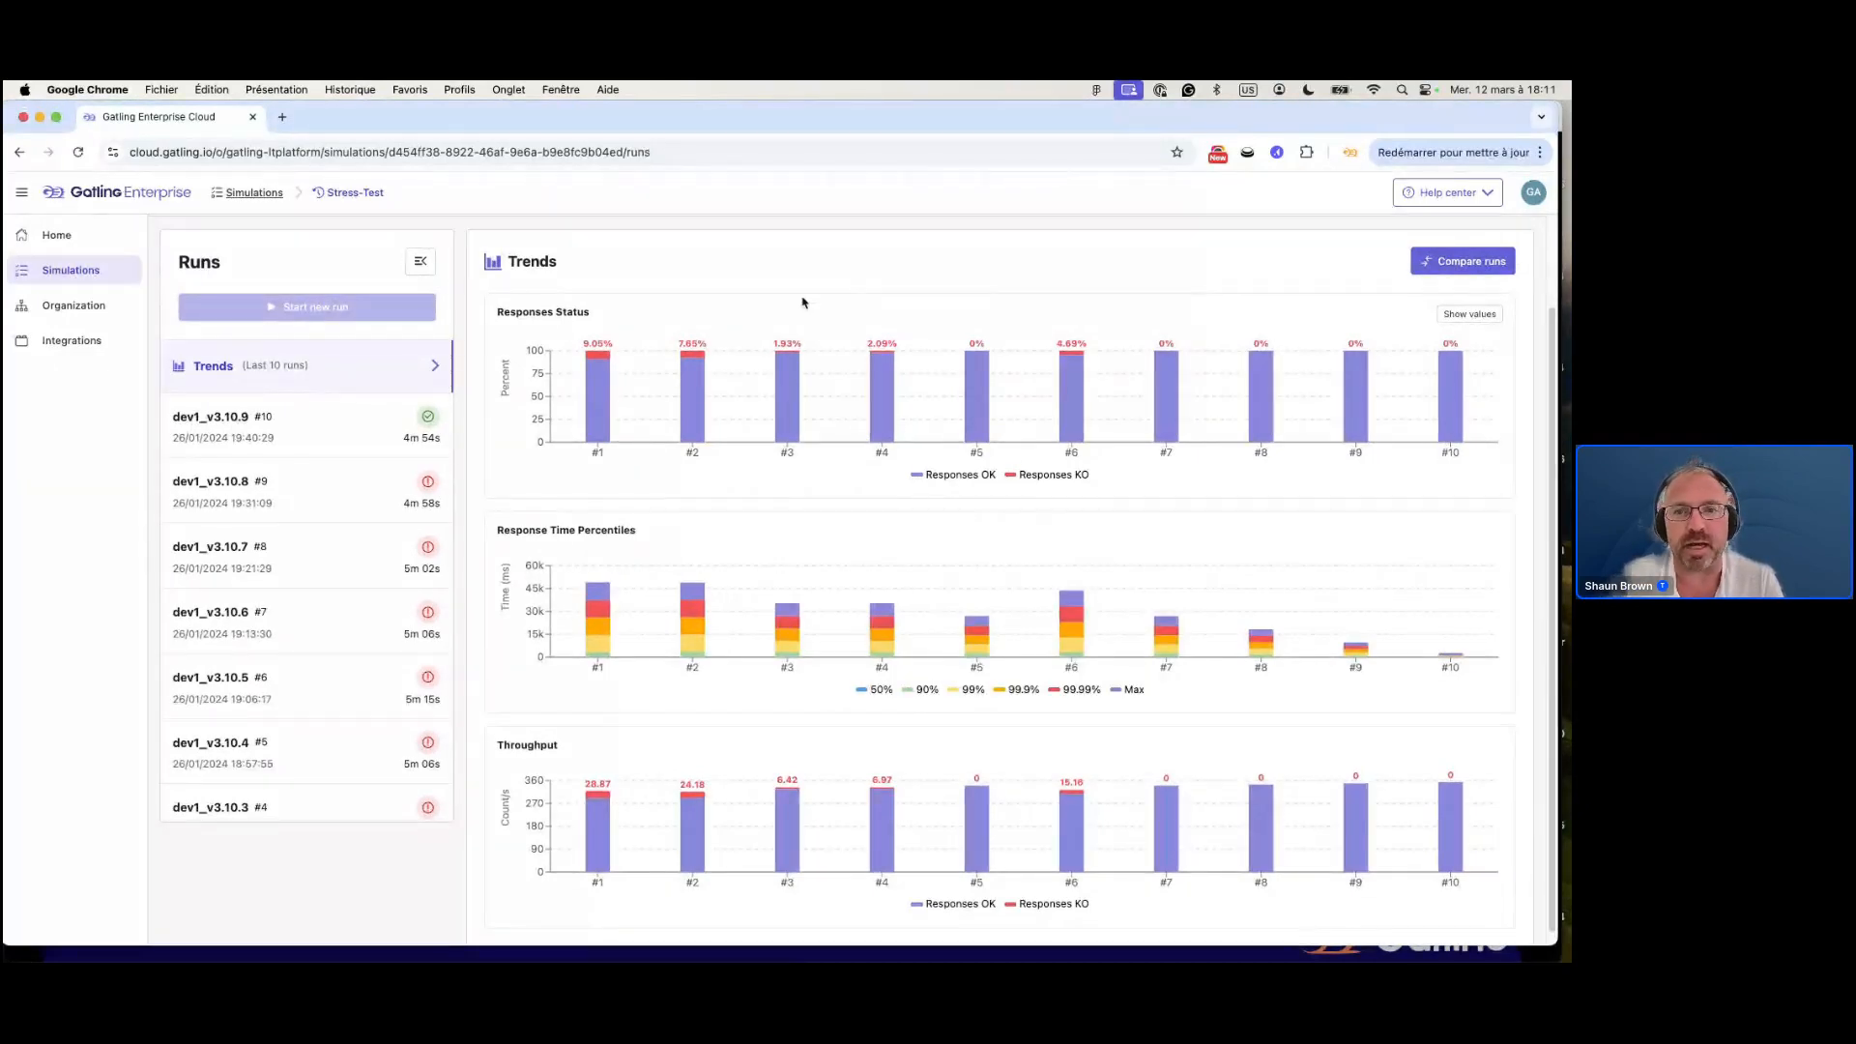
Show the Responses Status trend as absolute values, inspect individual runs, and return the chart to percentages.
{"action": "left_click", "coordinate": [1489, 324]}
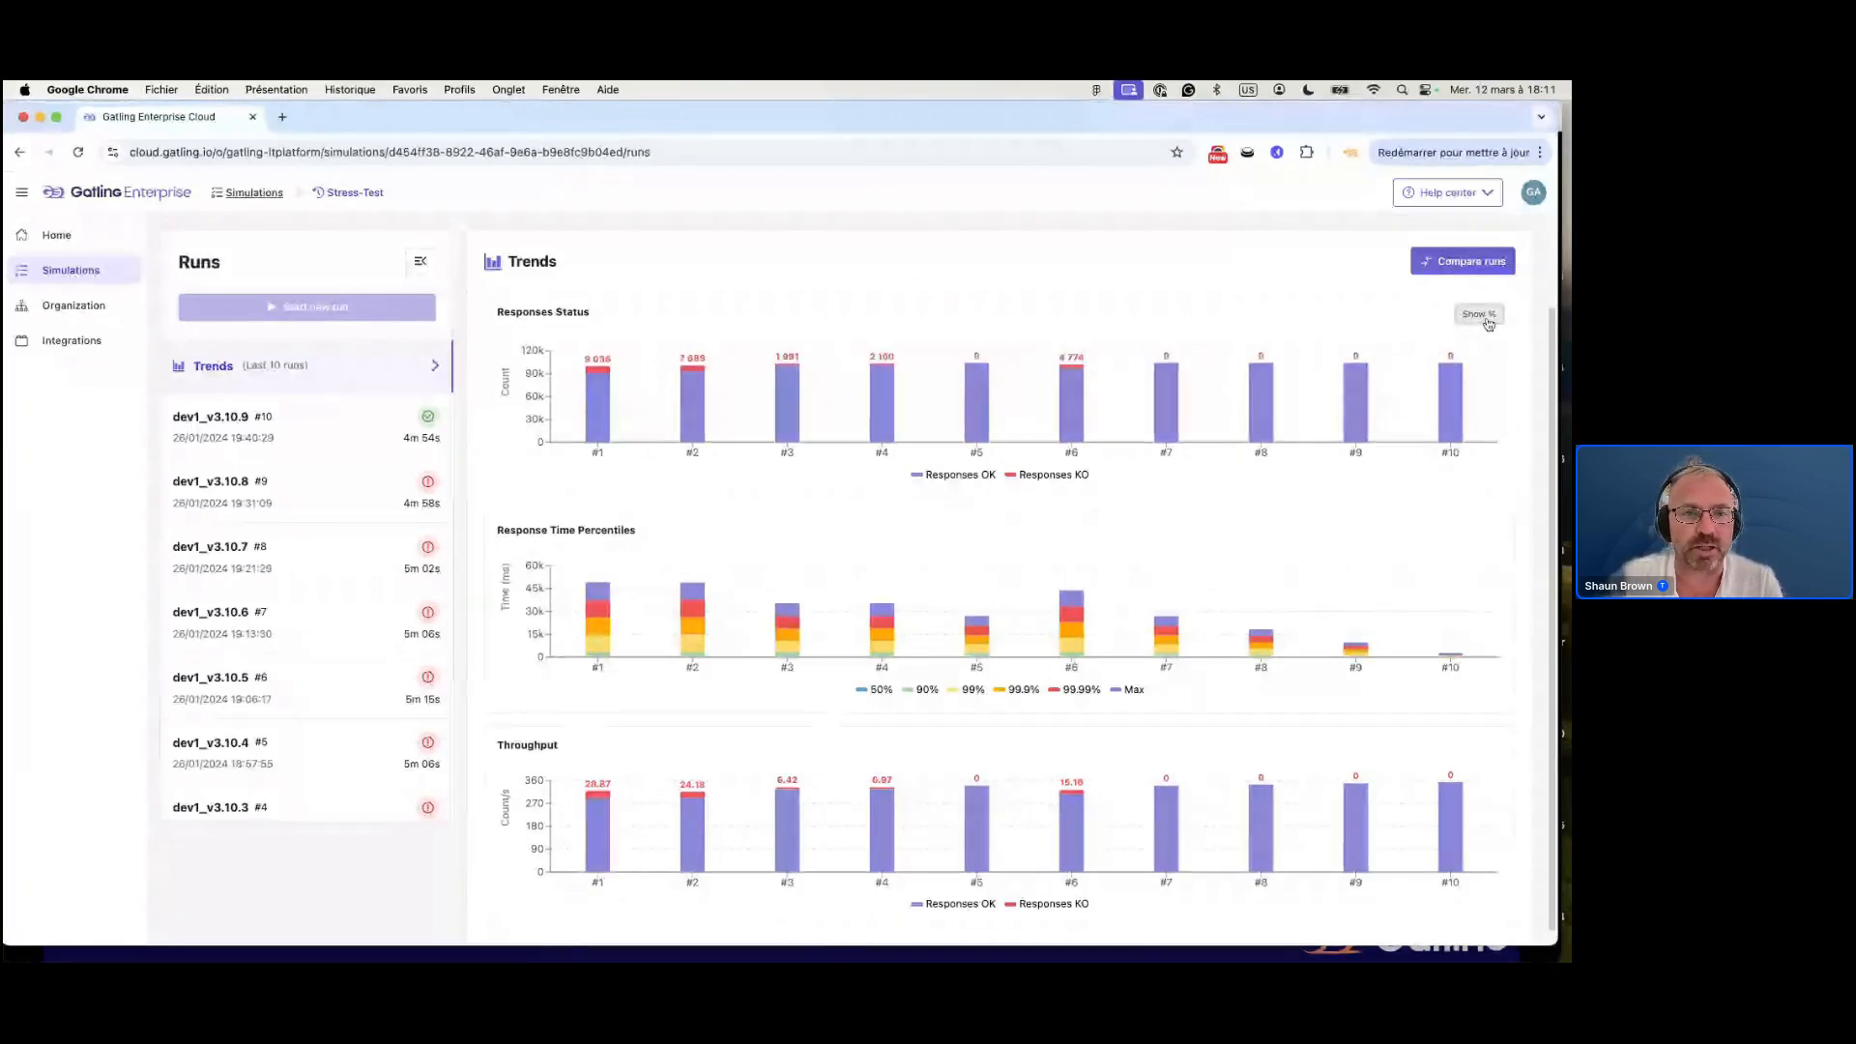
{"action": "mouse_move", "coordinate": [598, 355]}
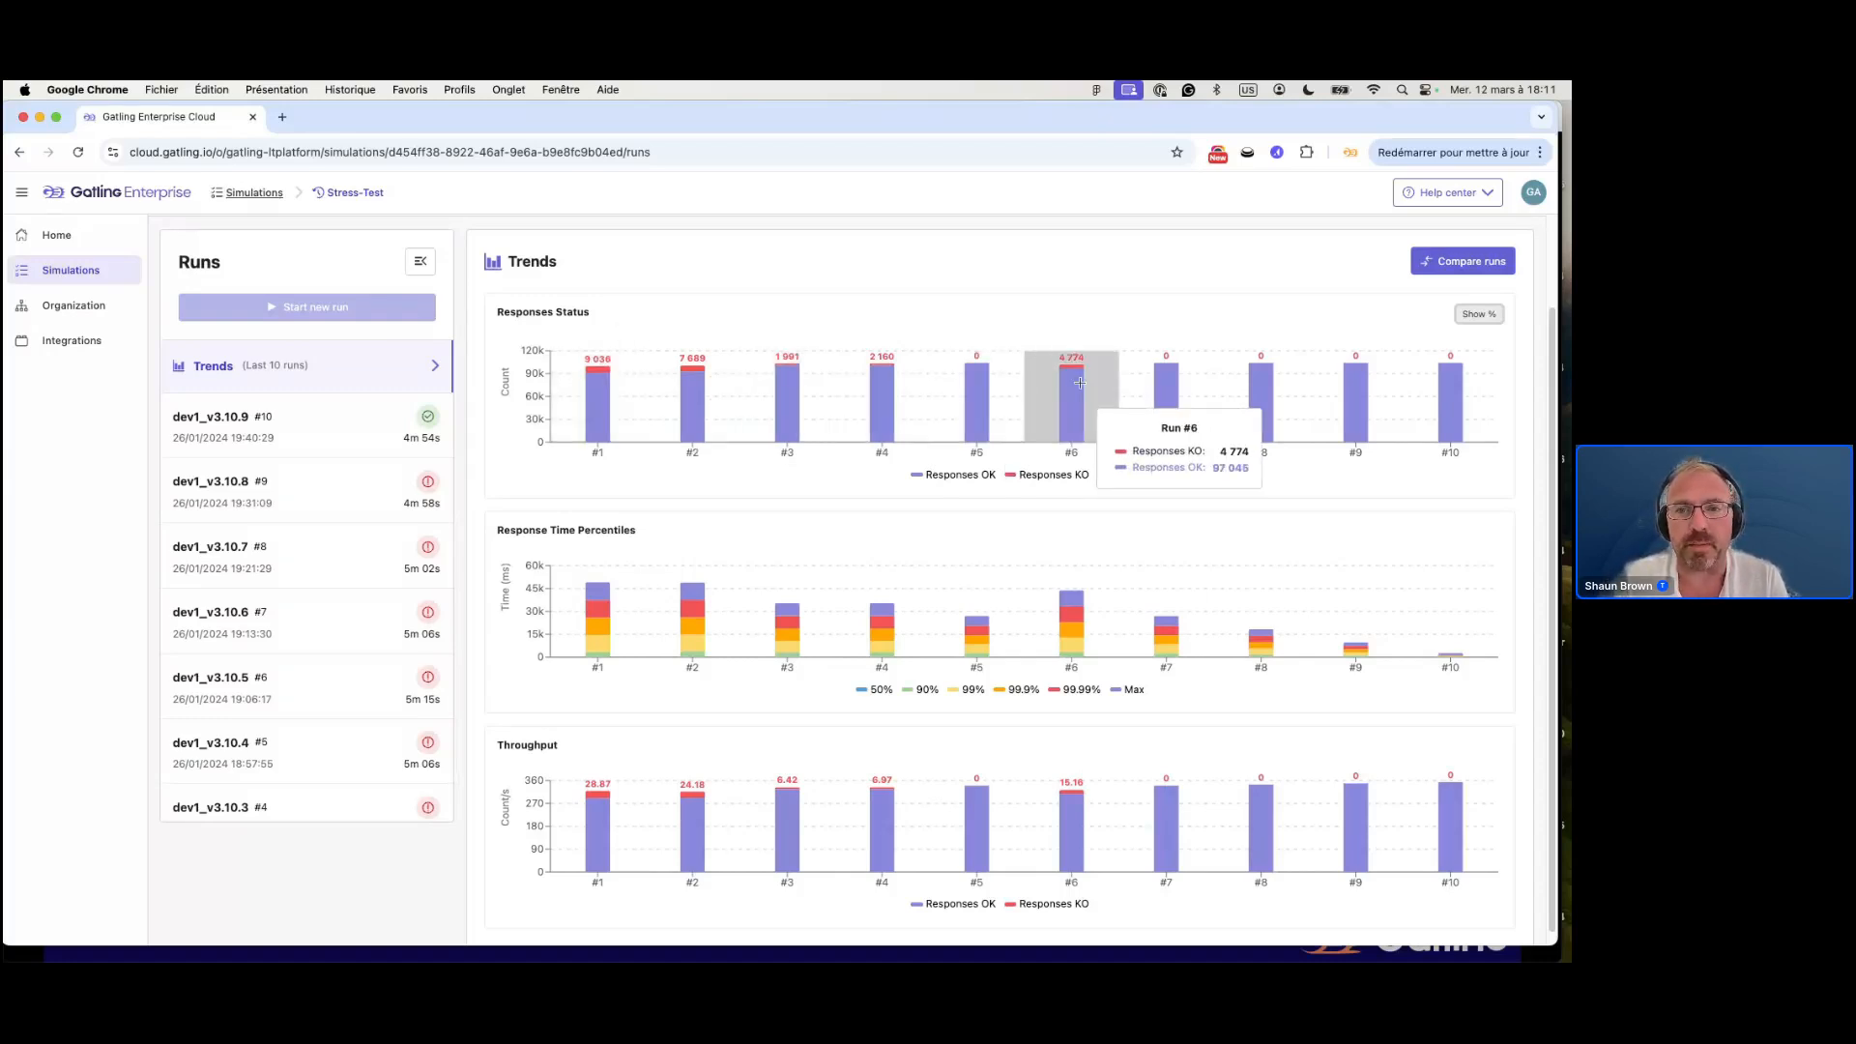
{"action": "left_click", "coordinate": [1476, 314]}
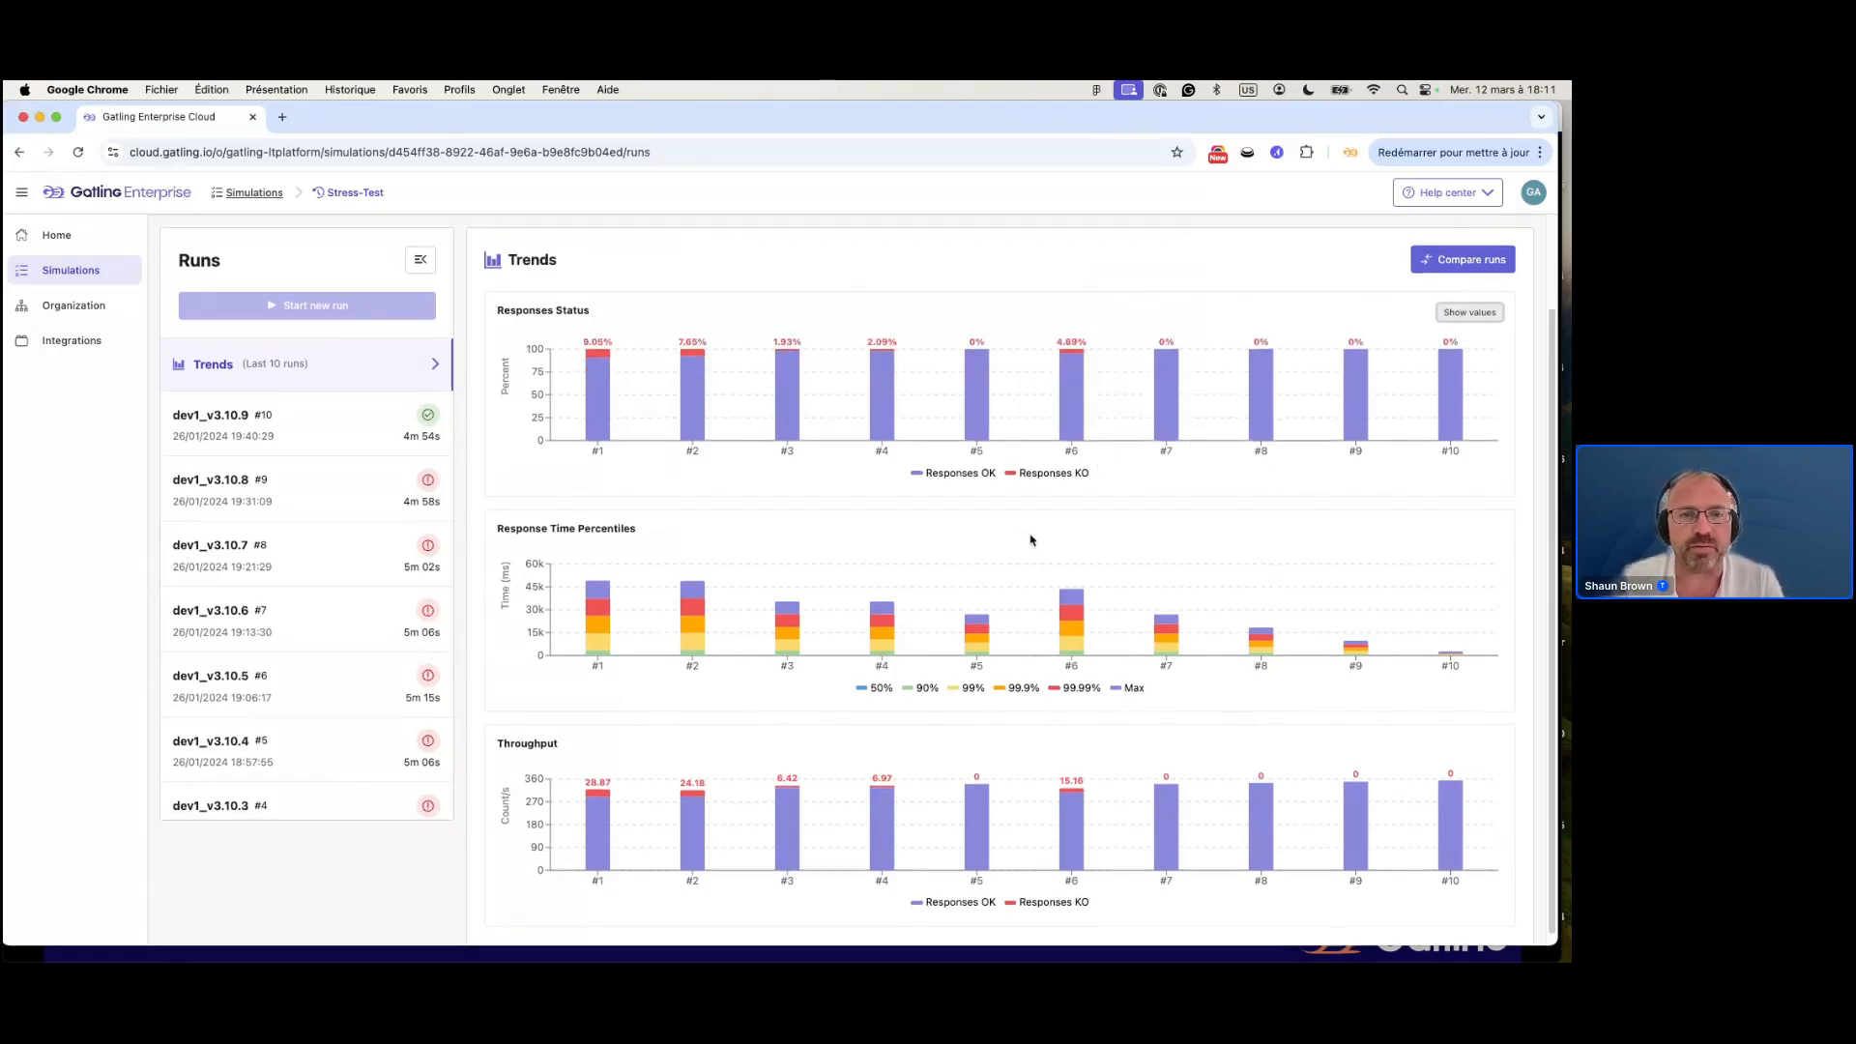
Isolate the 99% series in the Response Time Percentiles chart and restore all percentiles.
{"action": "scroll", "coordinate": [1034, 522], "scroll_direction": "down", "scroll_amount": 1}
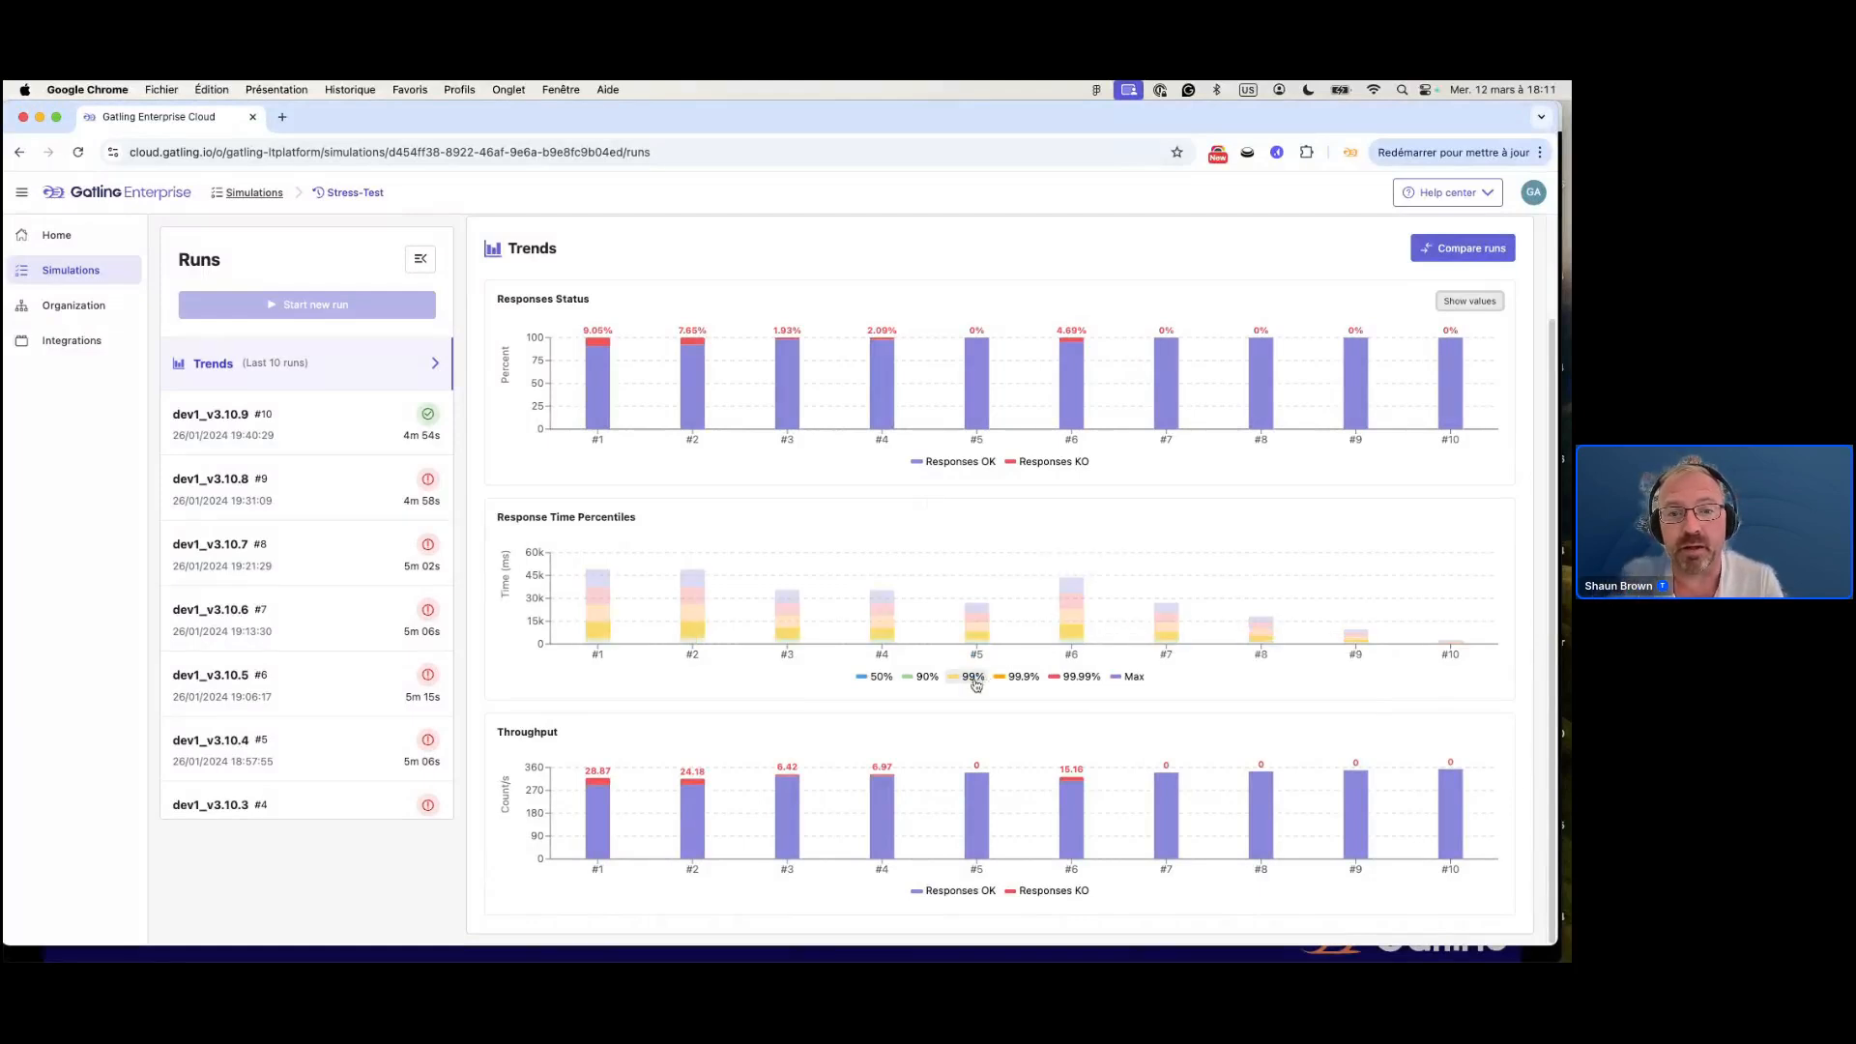
{"action": "left_click", "coordinate": [970, 678]}
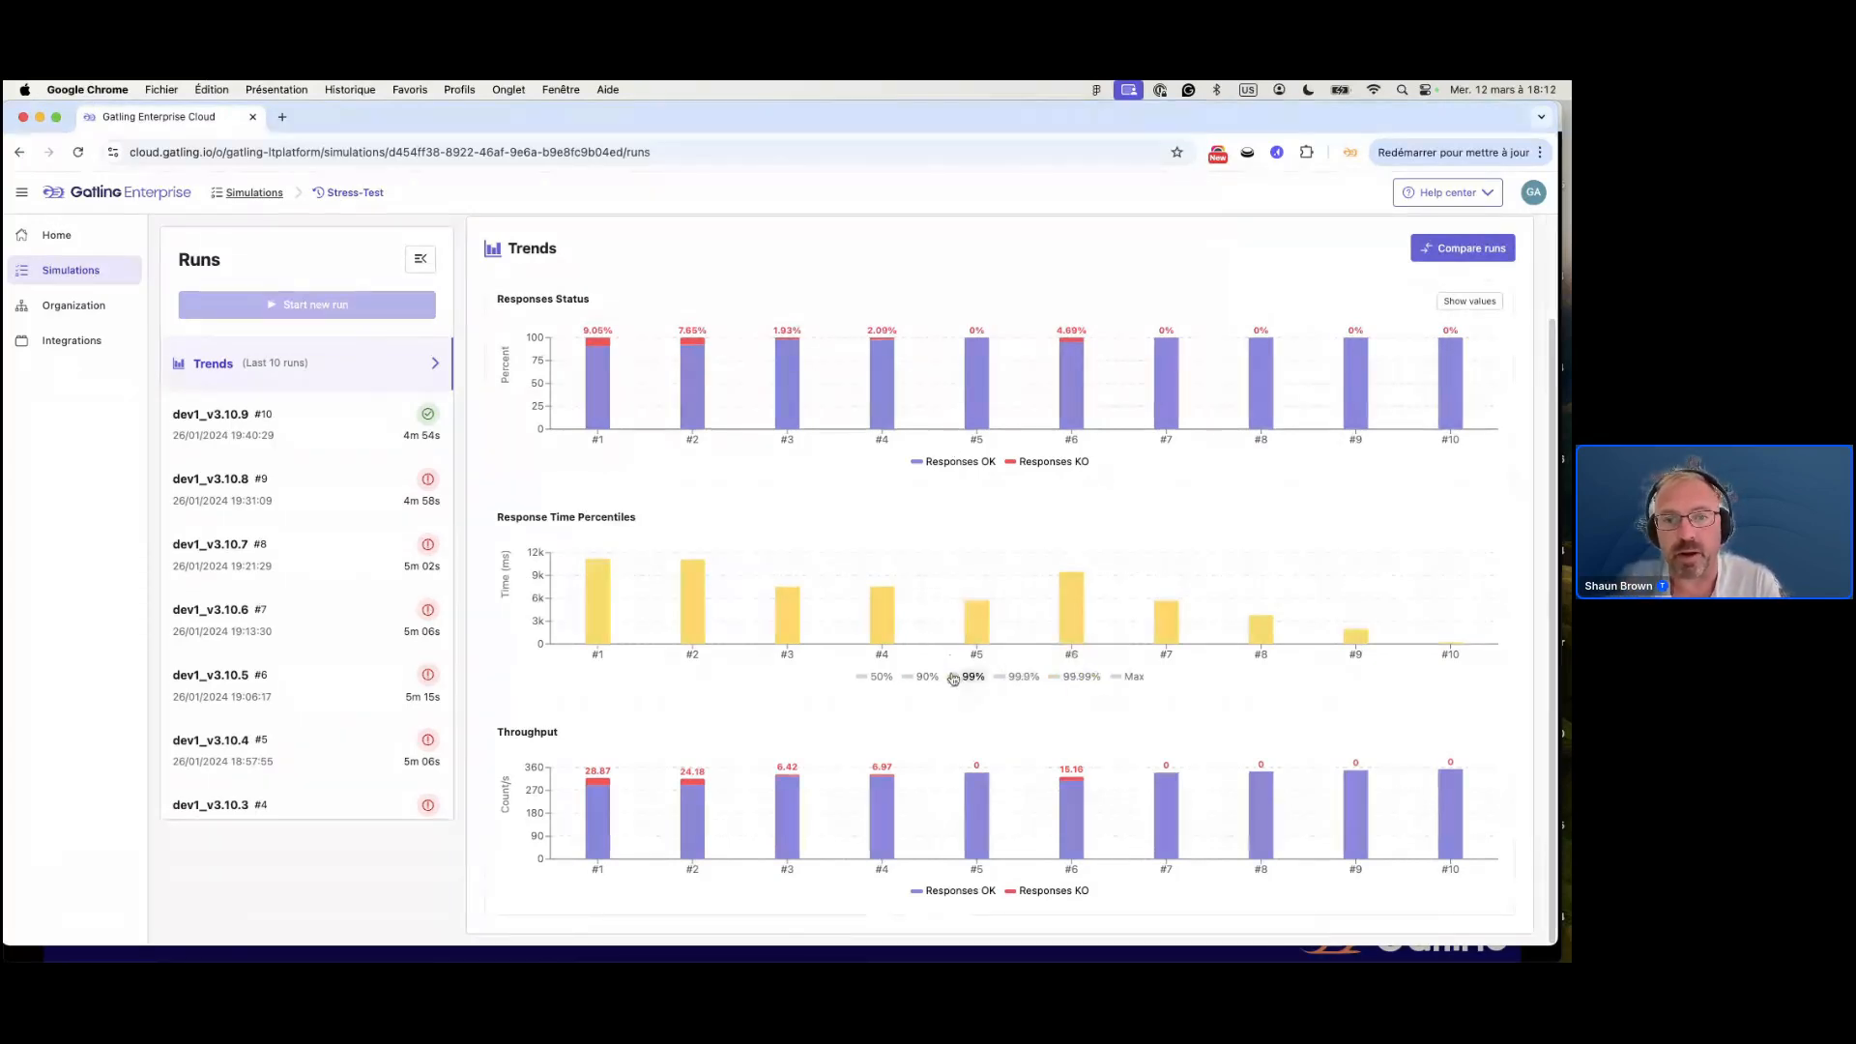
{"action": "left_click", "coordinate": [953, 678]}
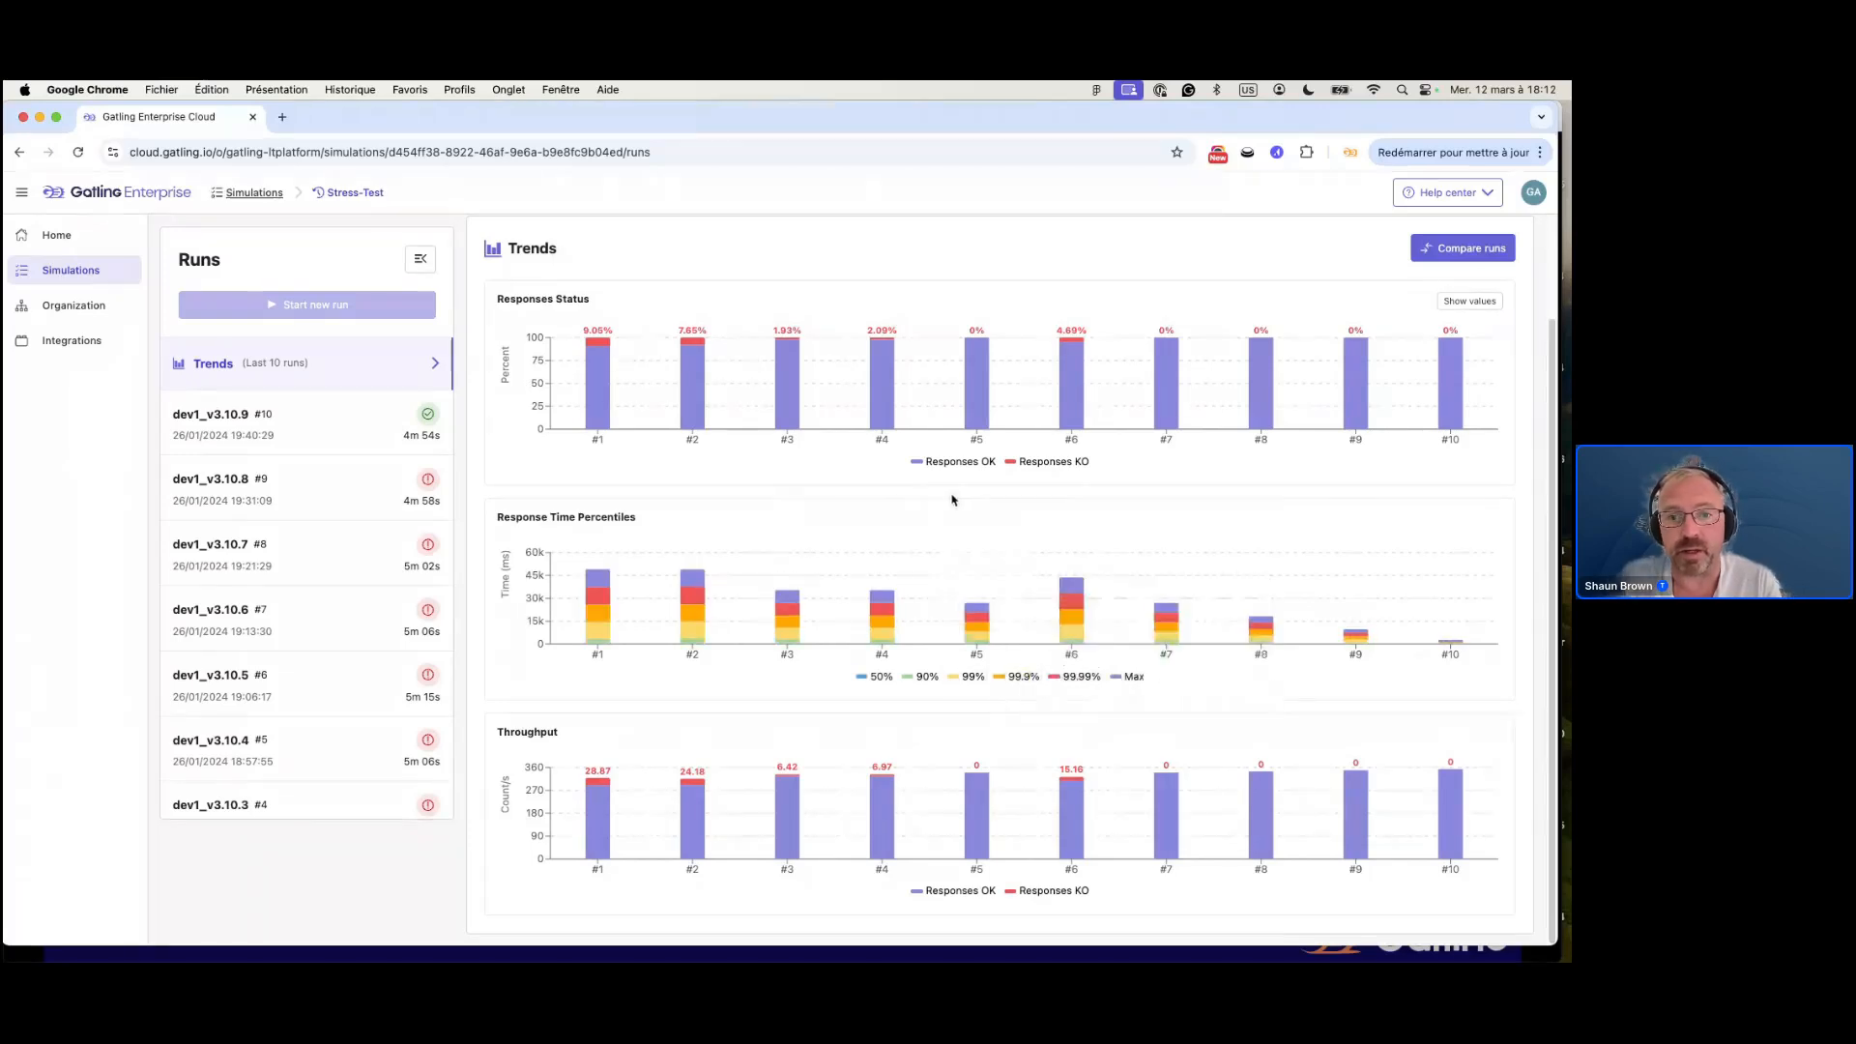
{"action": "mouse_move", "coordinate": [1065, 583]}
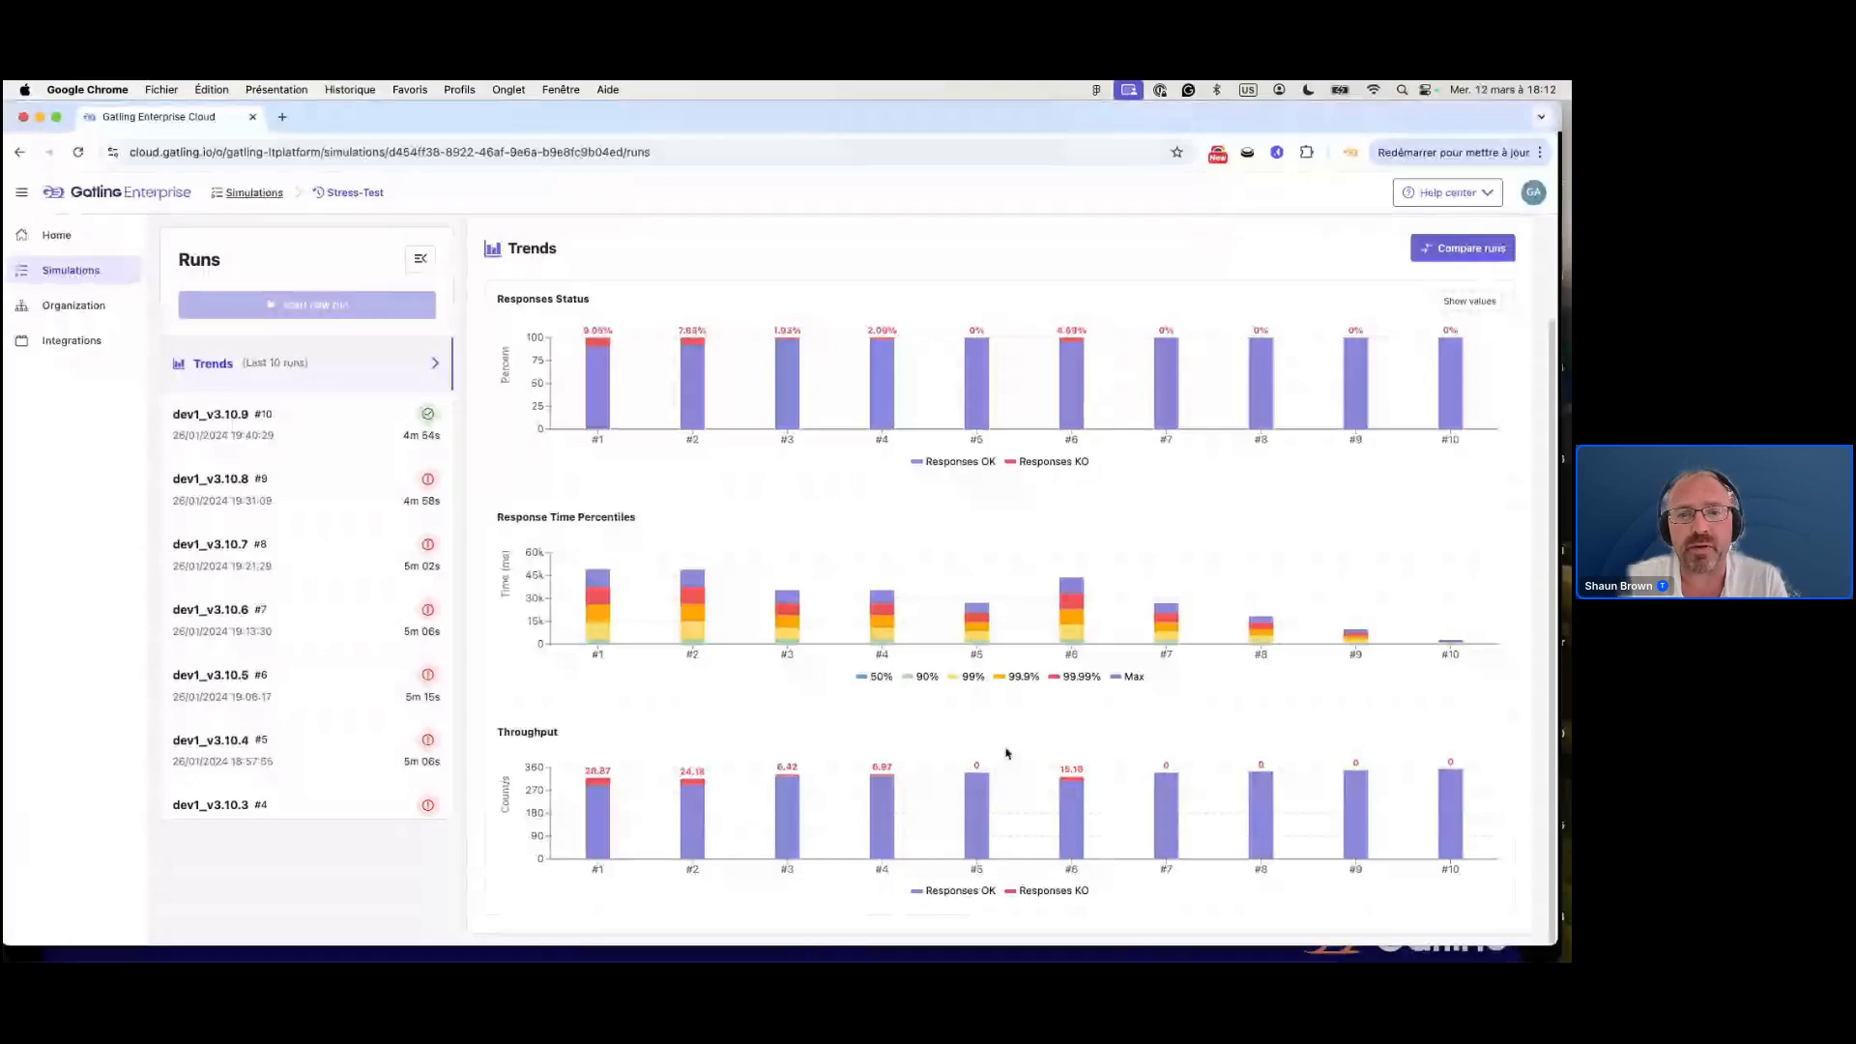
Toggle the Responses Status chart to values and back to percentages, and limit the Throughput chart to Responses KO.
{"action": "mouse_move", "coordinate": [1022, 801]}
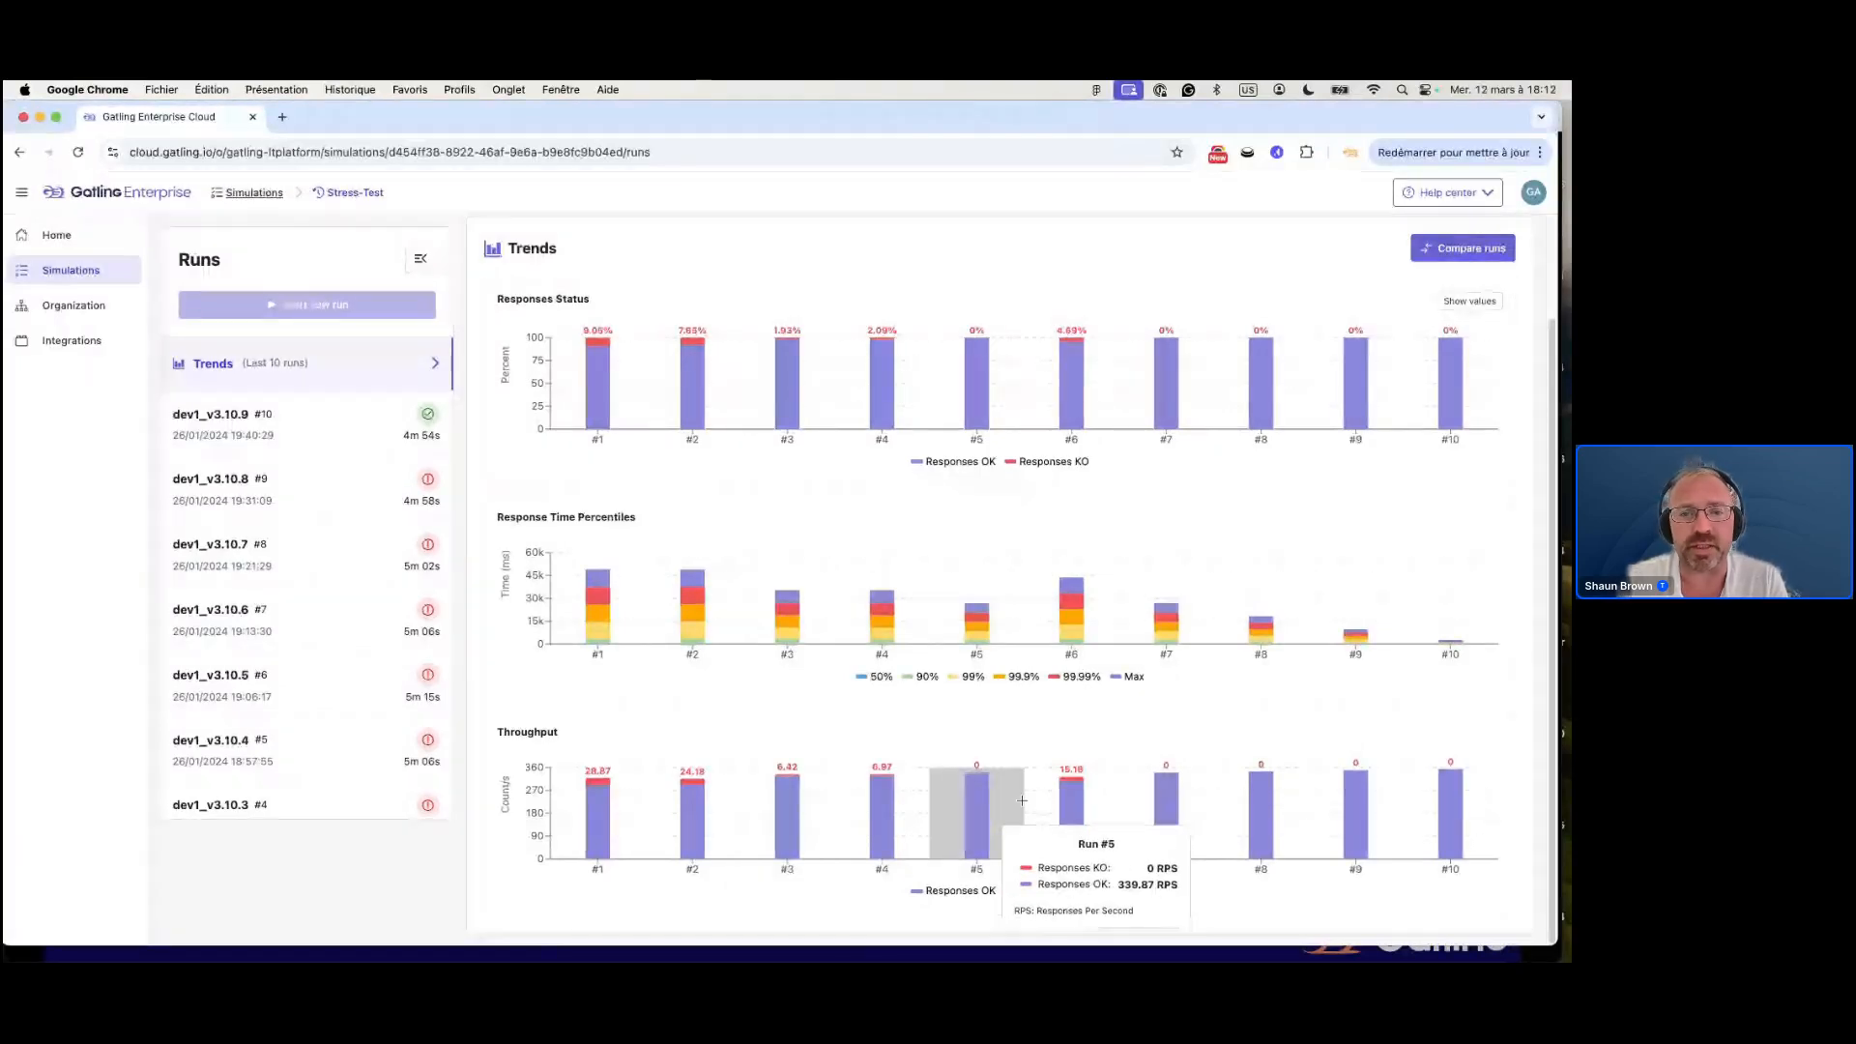
{"action": "mouse_move", "coordinate": [1482, 350]}
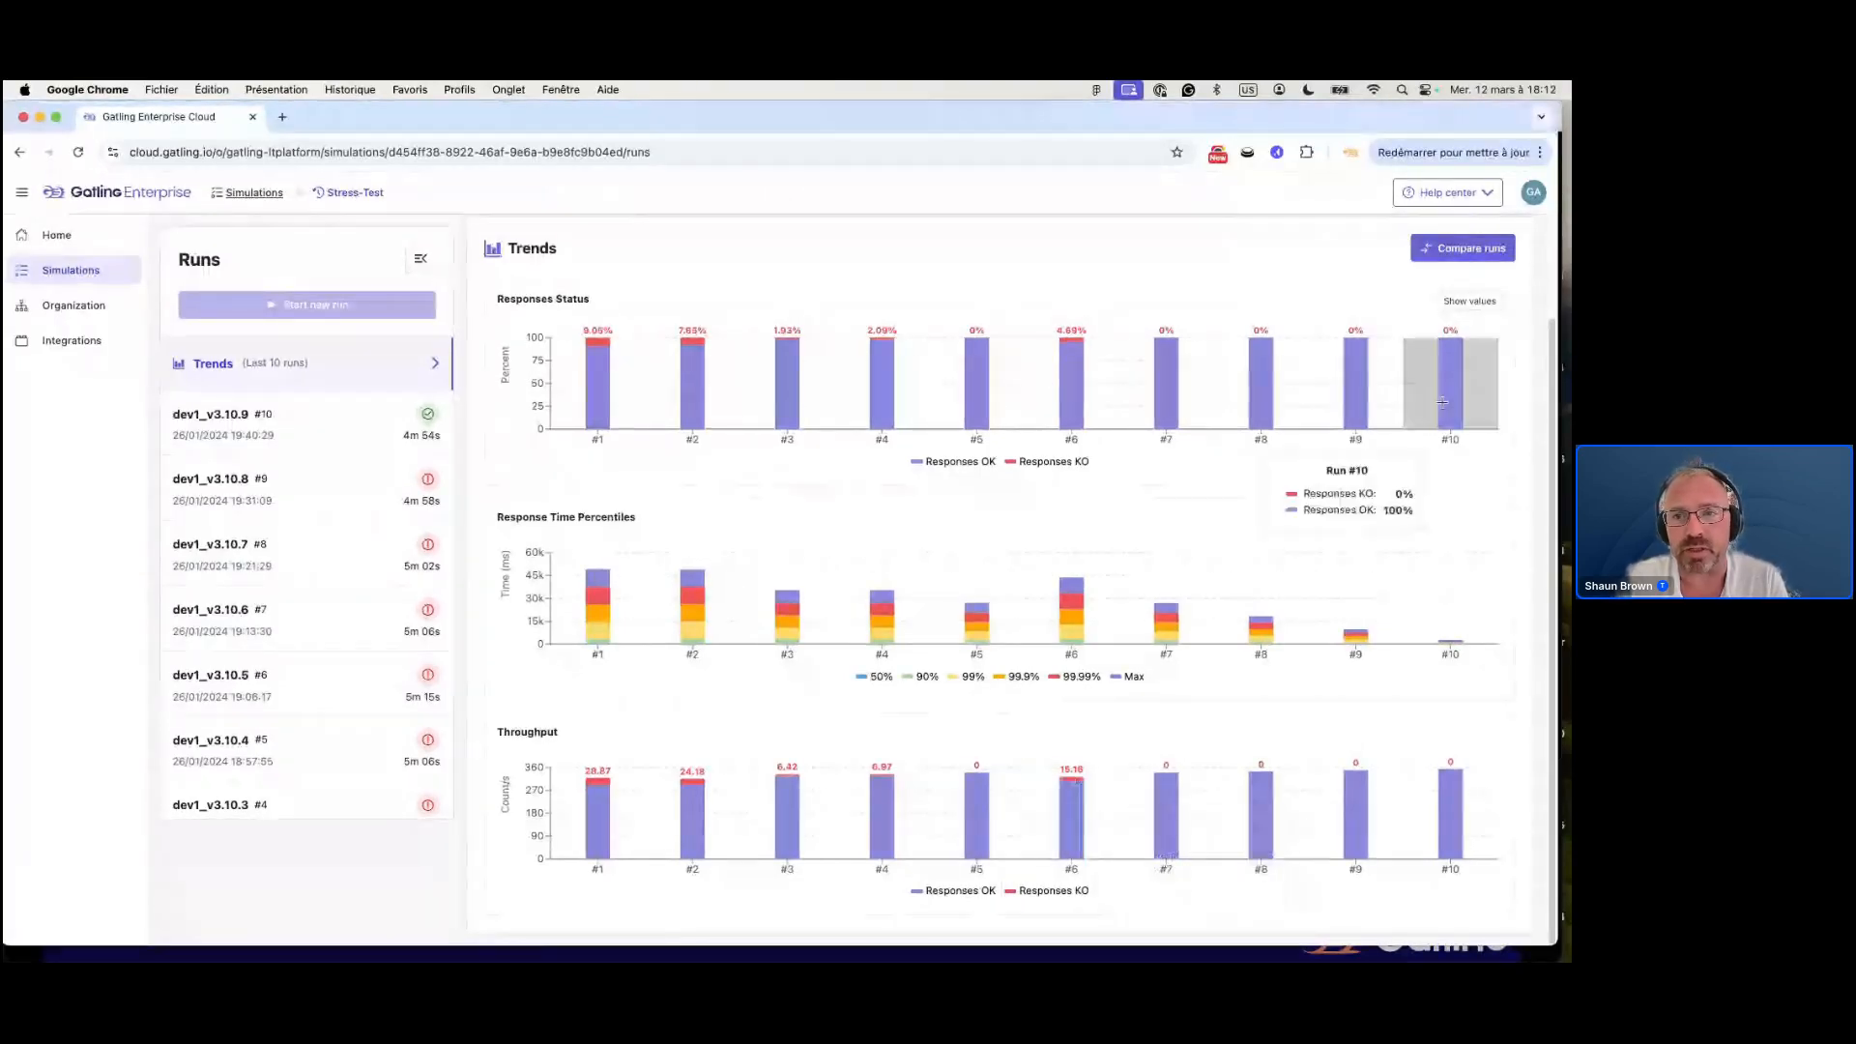
{"action": "left_click", "coordinate": [1488, 303]}
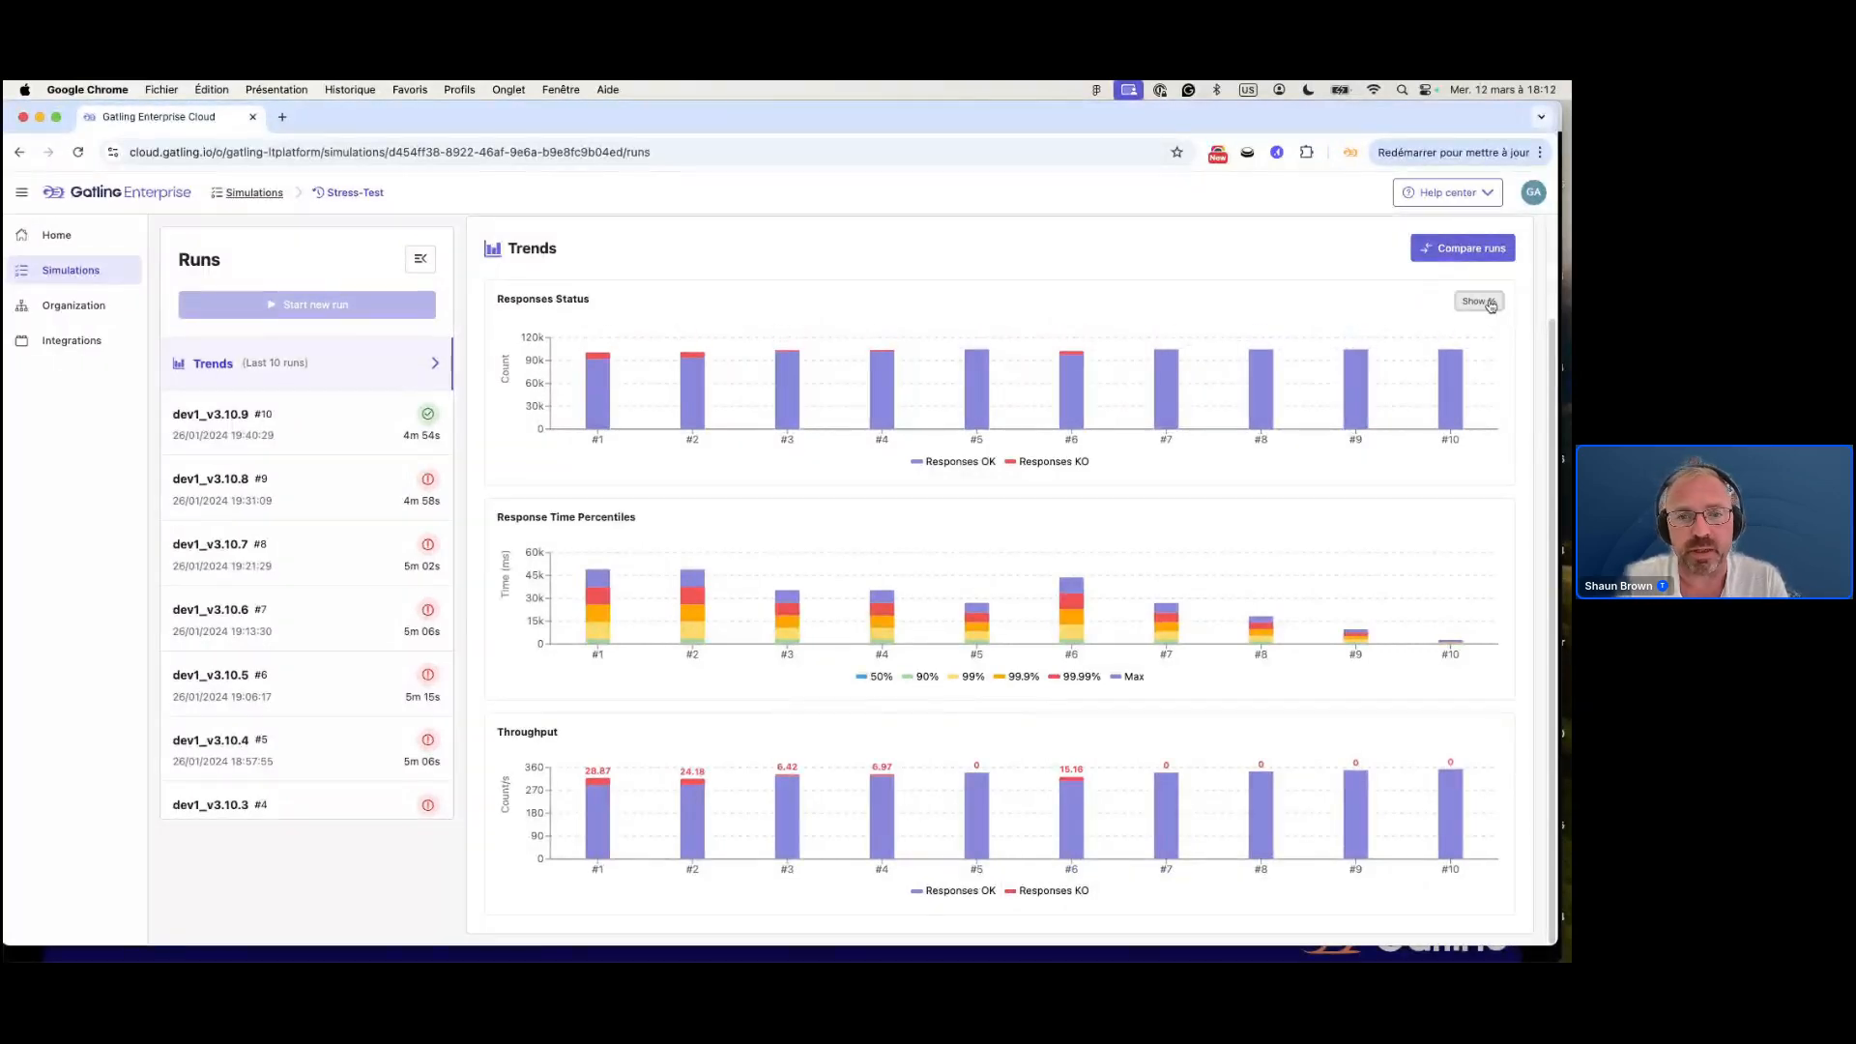
{"action": "left_click", "coordinate": [1492, 303]}
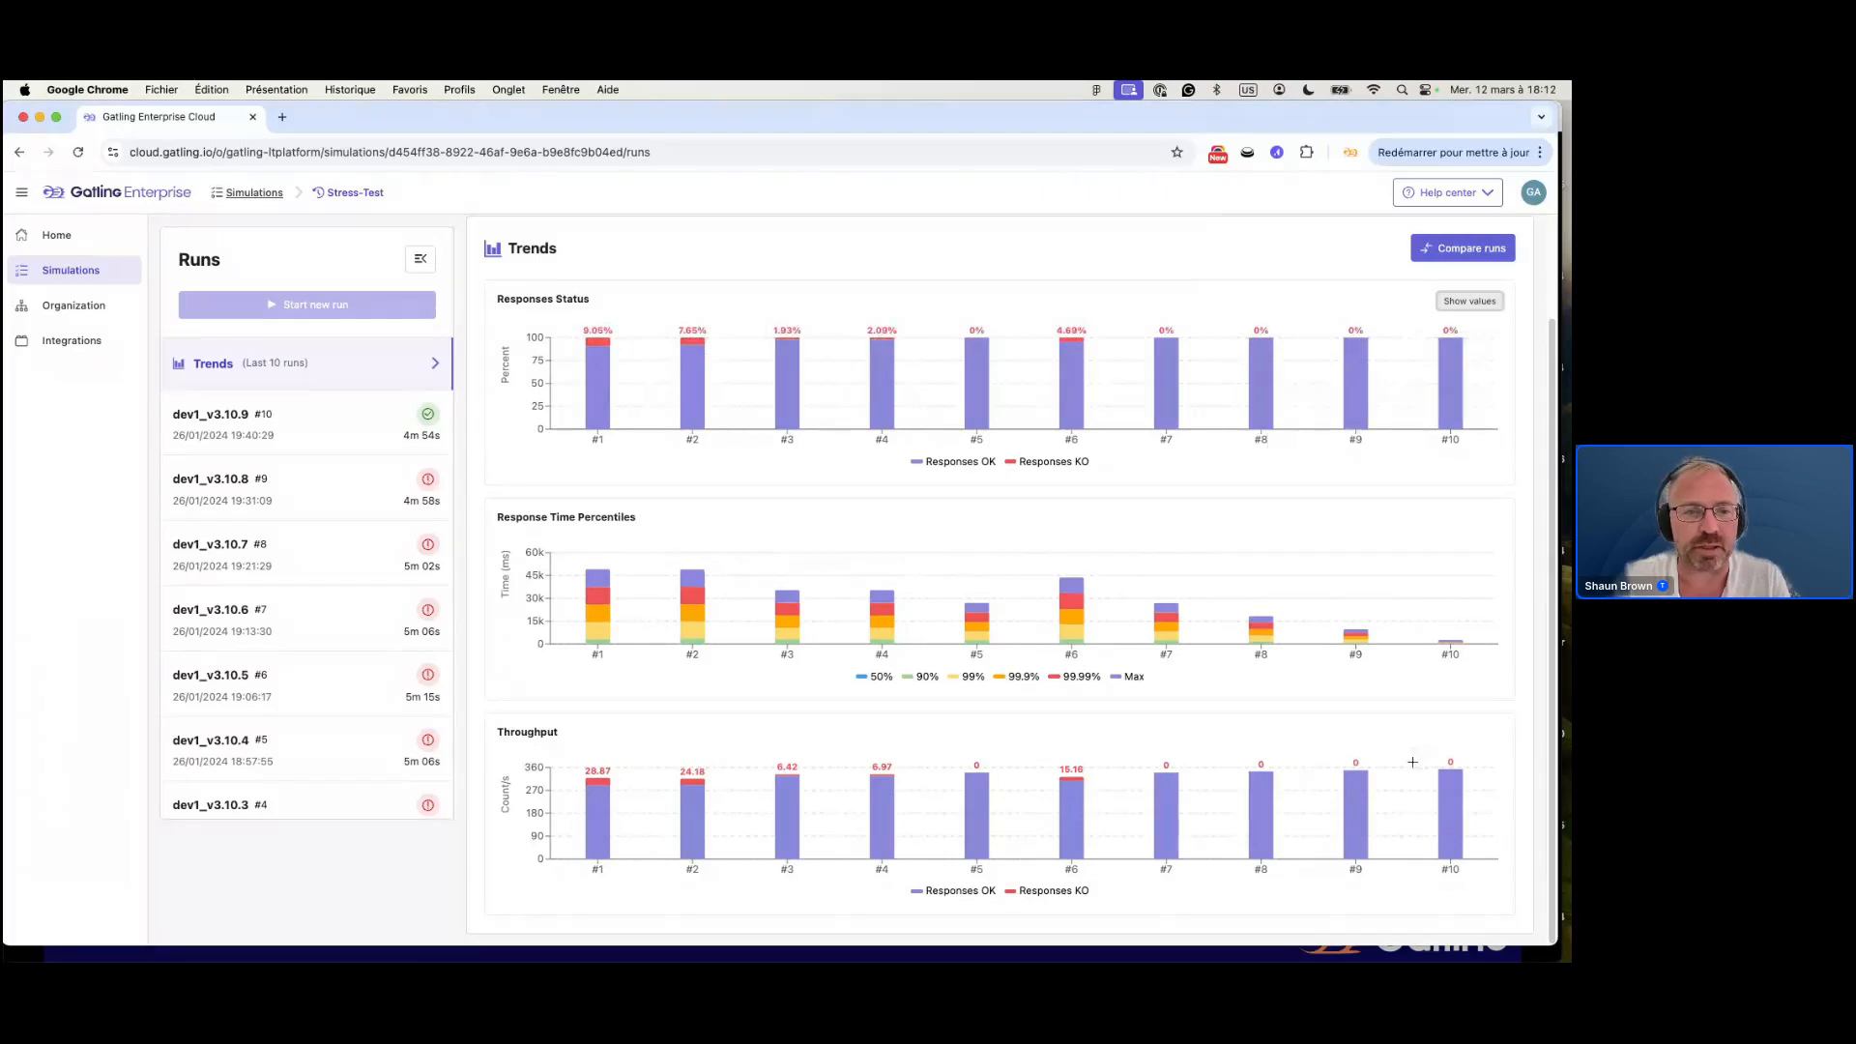
{"action": "mouse_move", "coordinate": [1172, 795]}
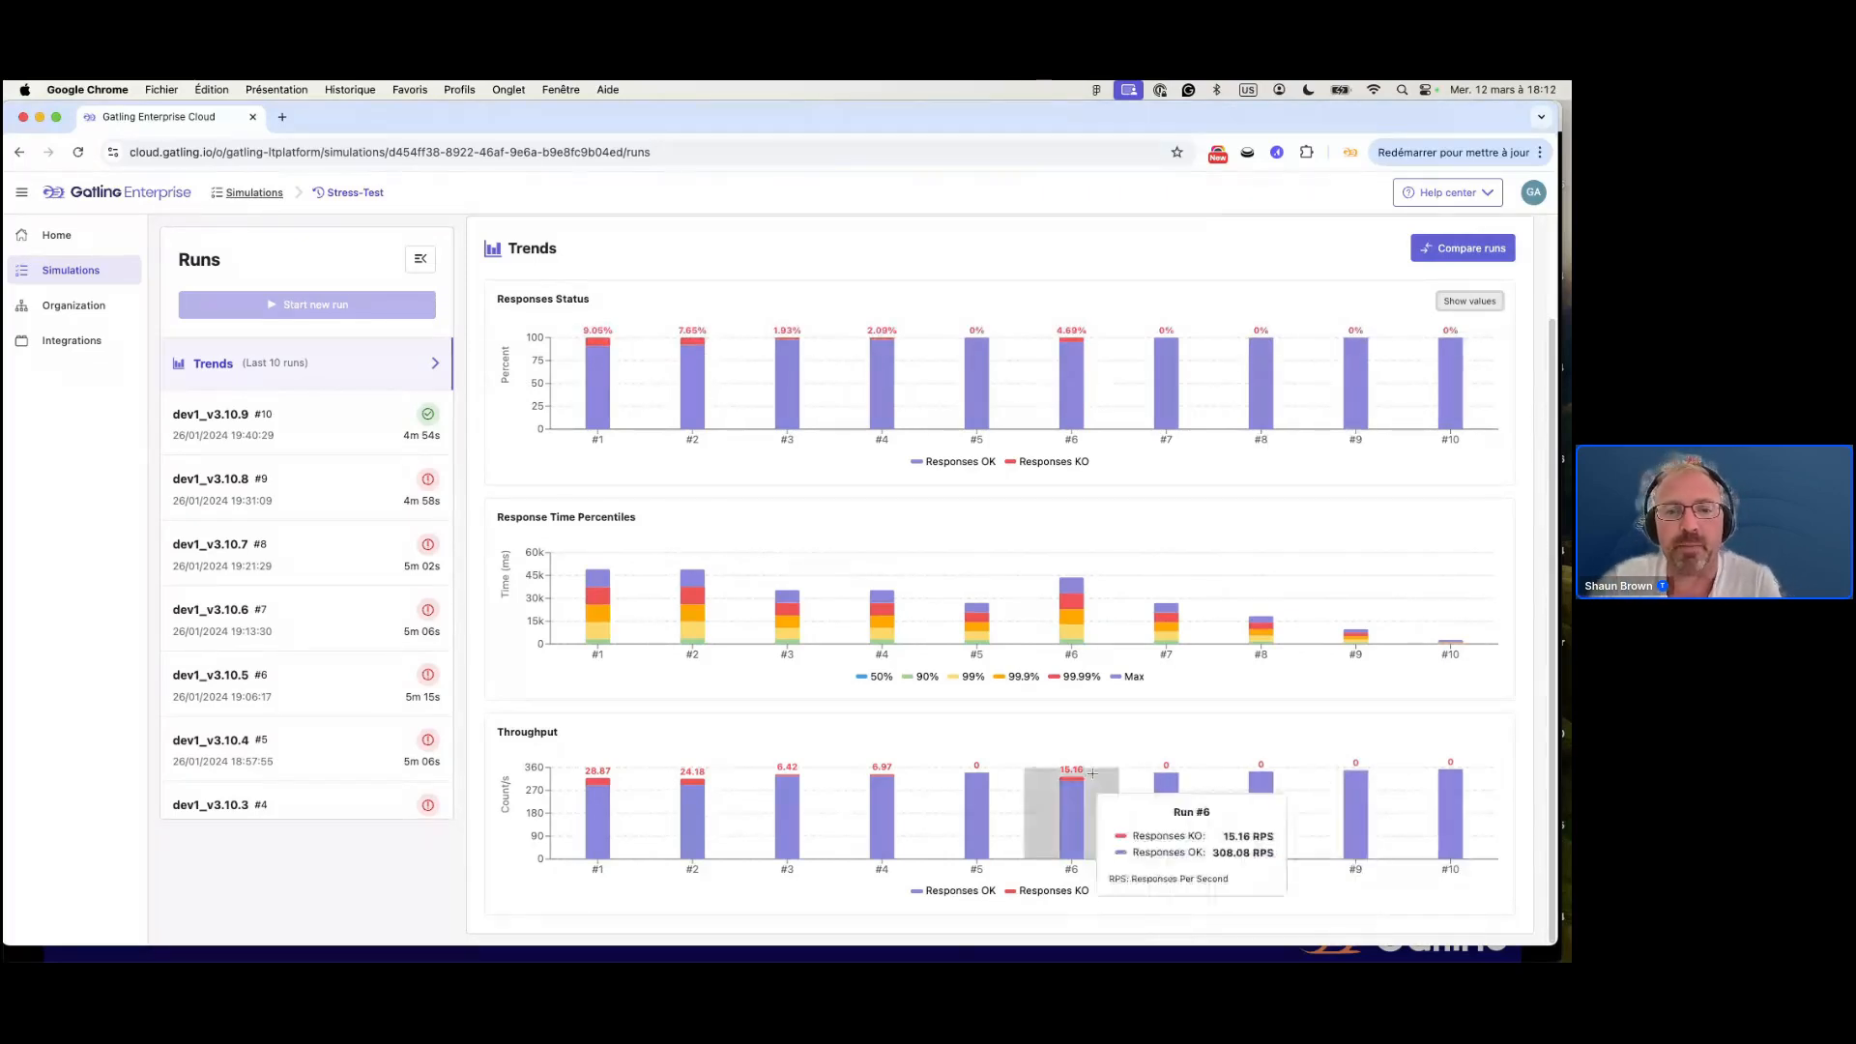
{"action": "left_click", "coordinate": [1047, 890]}
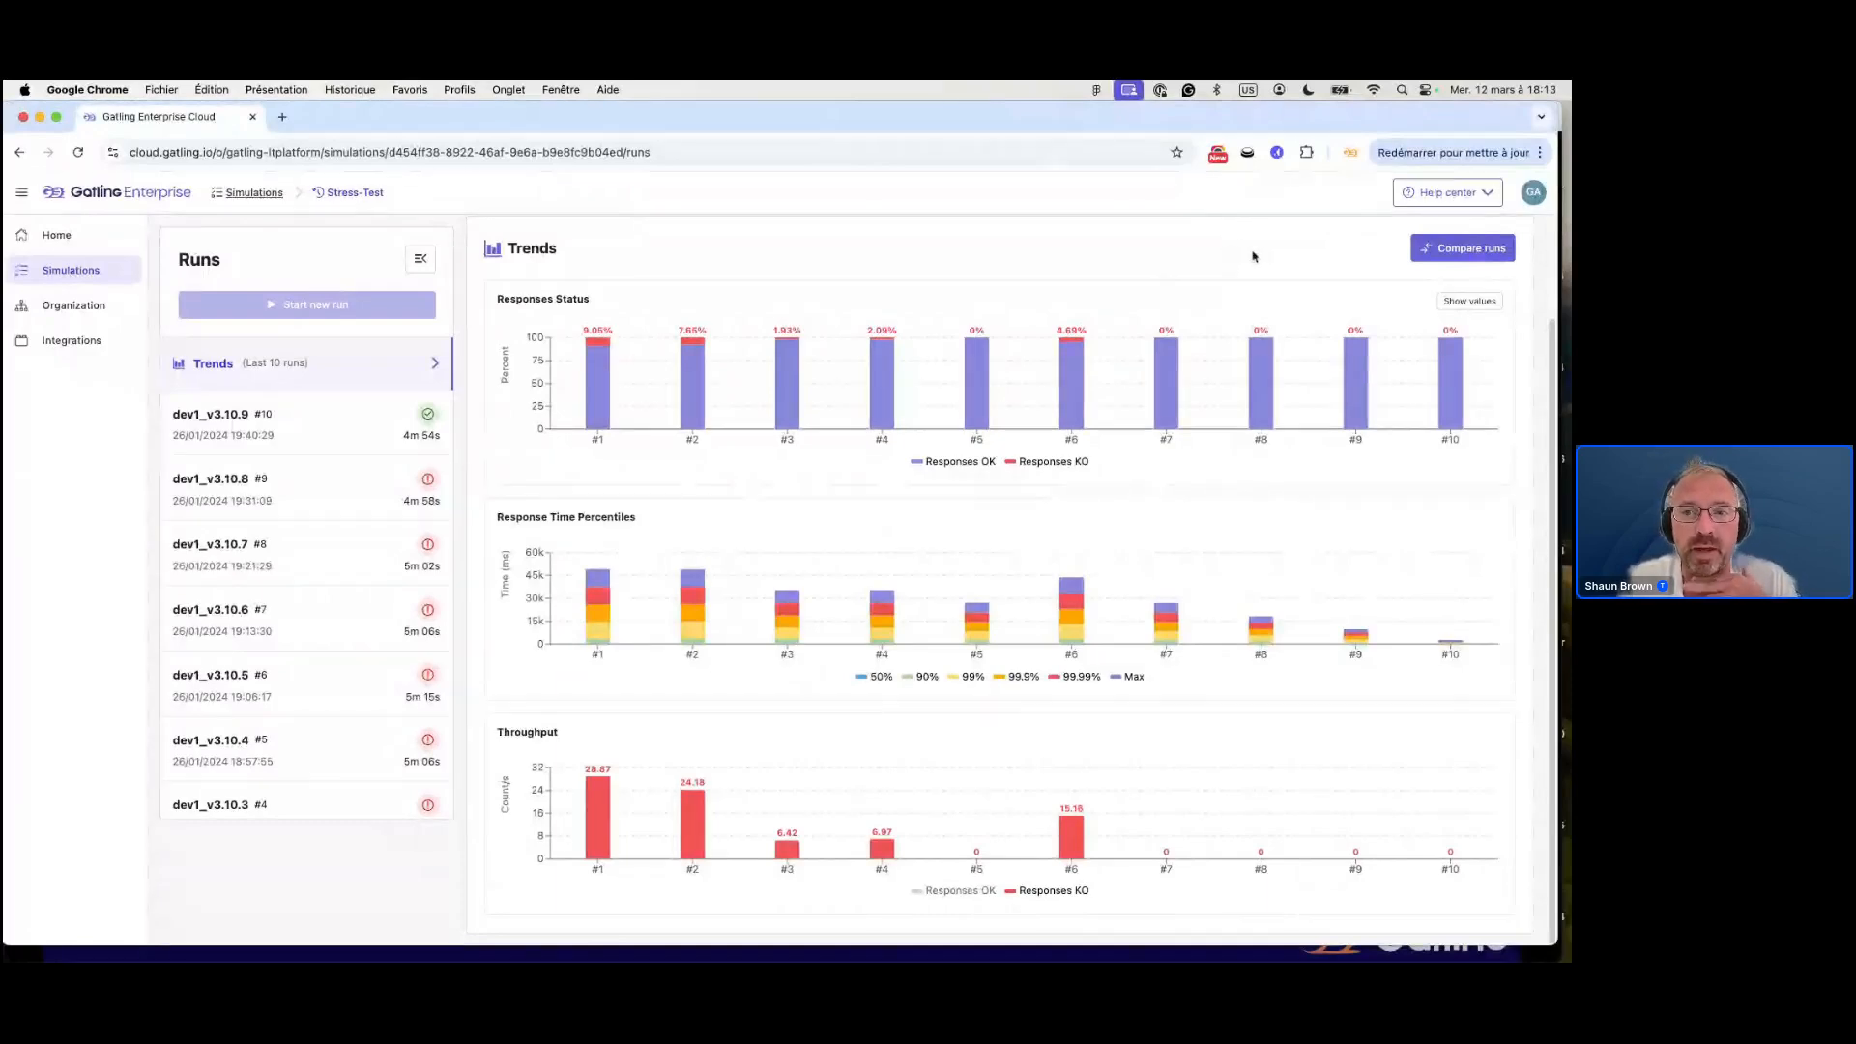
Start a run comparison and select runs #1, #6, #7, #8 and #10.
{"action": "left_click", "coordinate": [1465, 253]}
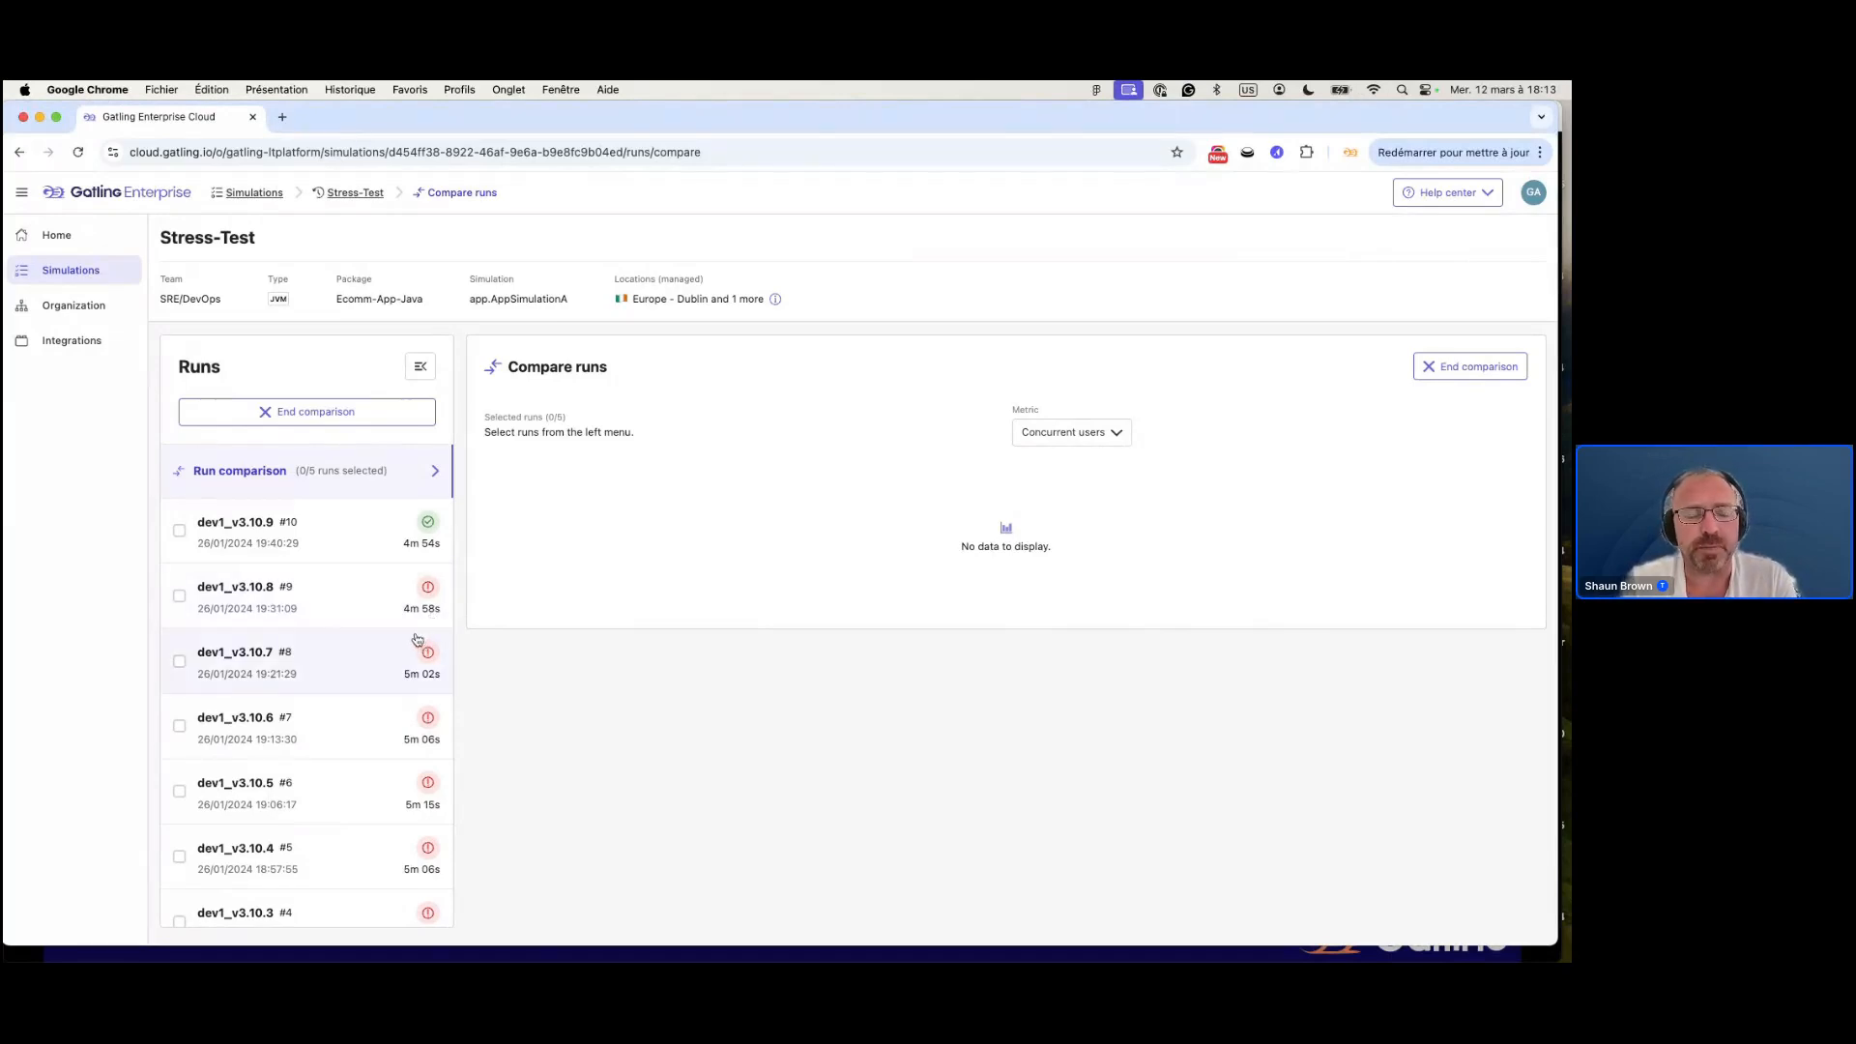
{"action": "scroll", "coordinate": [417, 639], "scroll_direction": "down", "scroll_amount": 5}
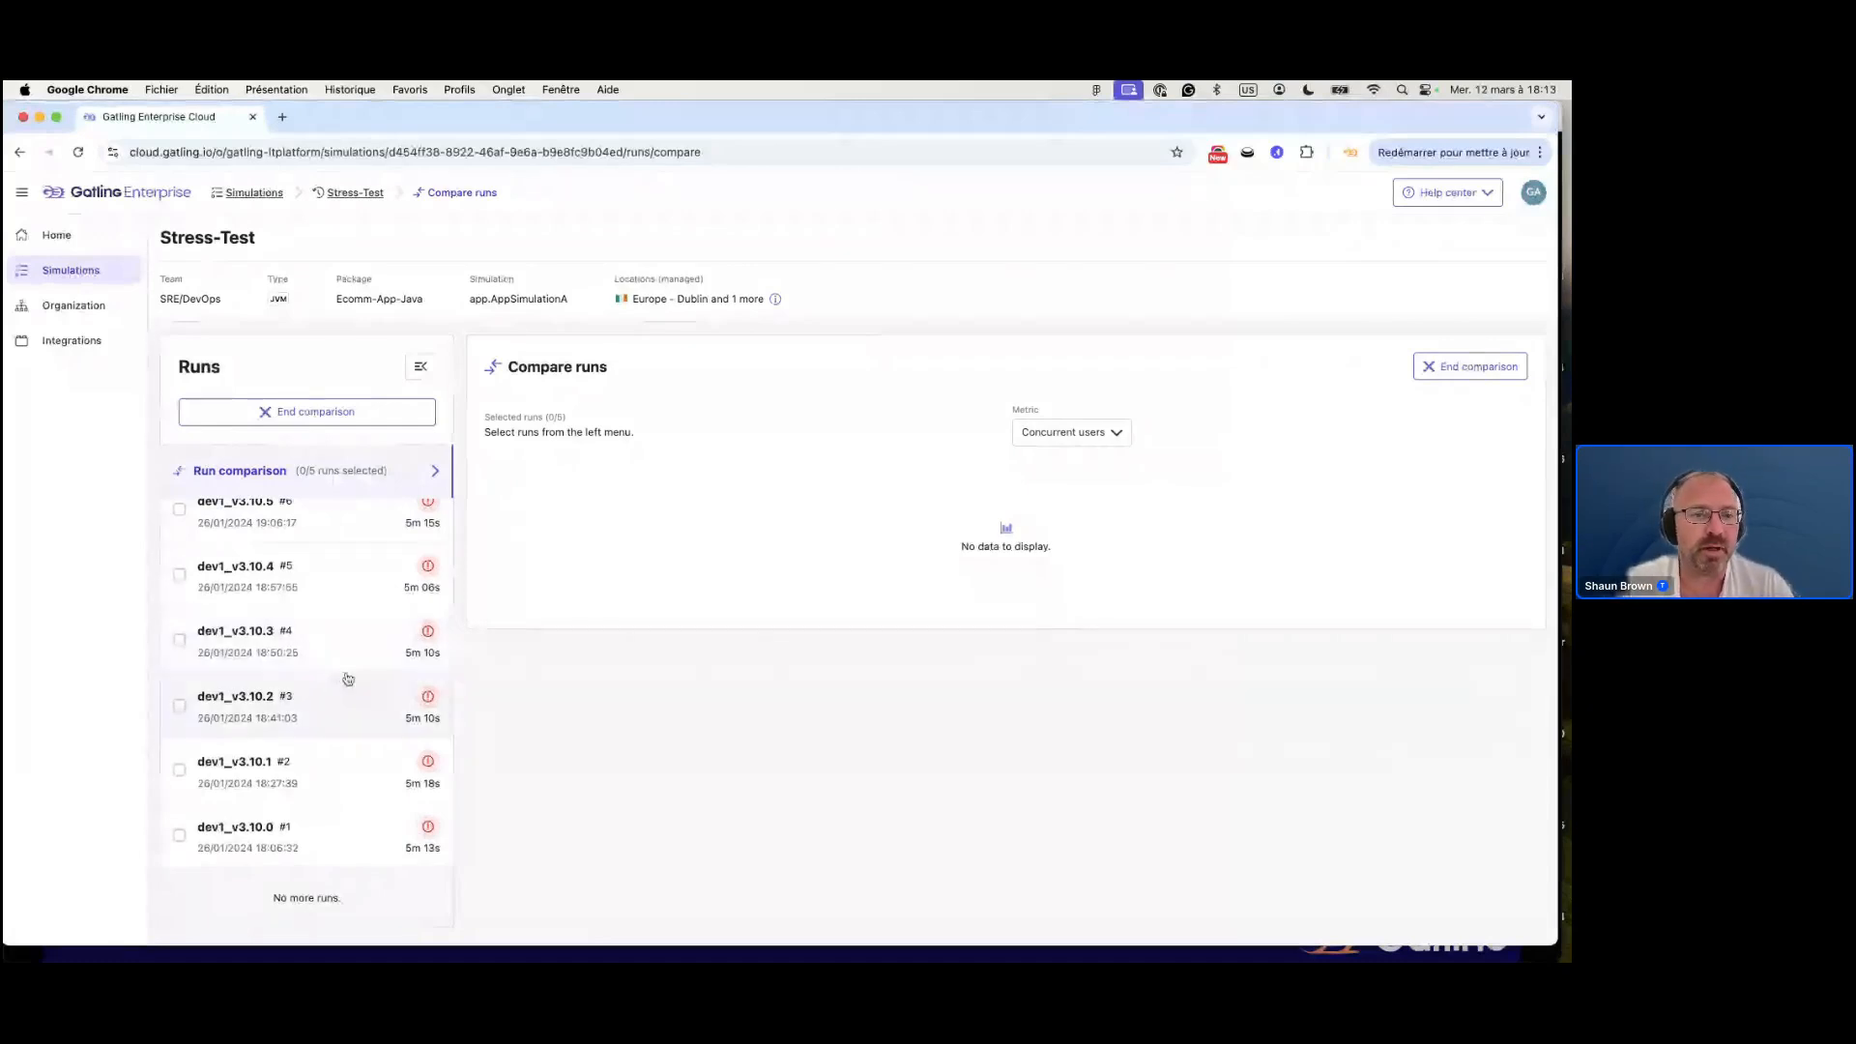
{"action": "left_click", "coordinate": [178, 837]}
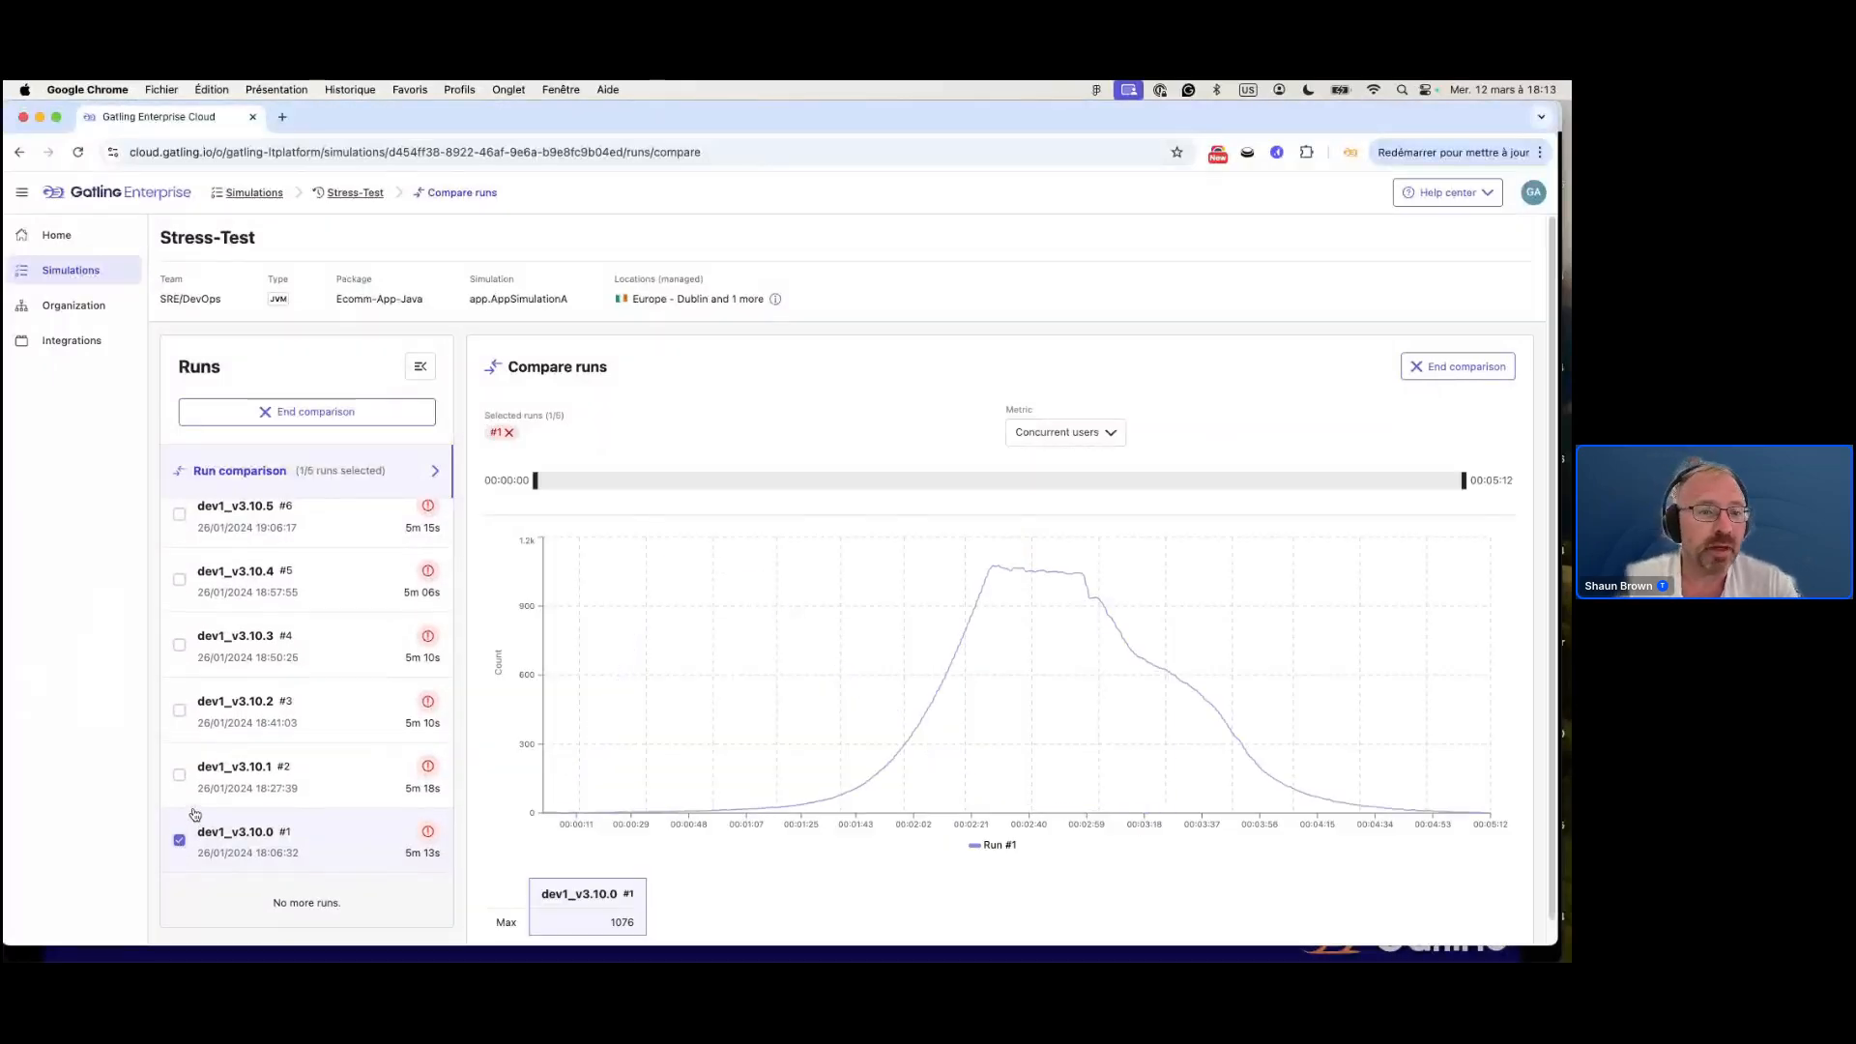
{"action": "scroll", "coordinate": [195, 814], "scroll_direction": "up", "scroll_amount": 3}
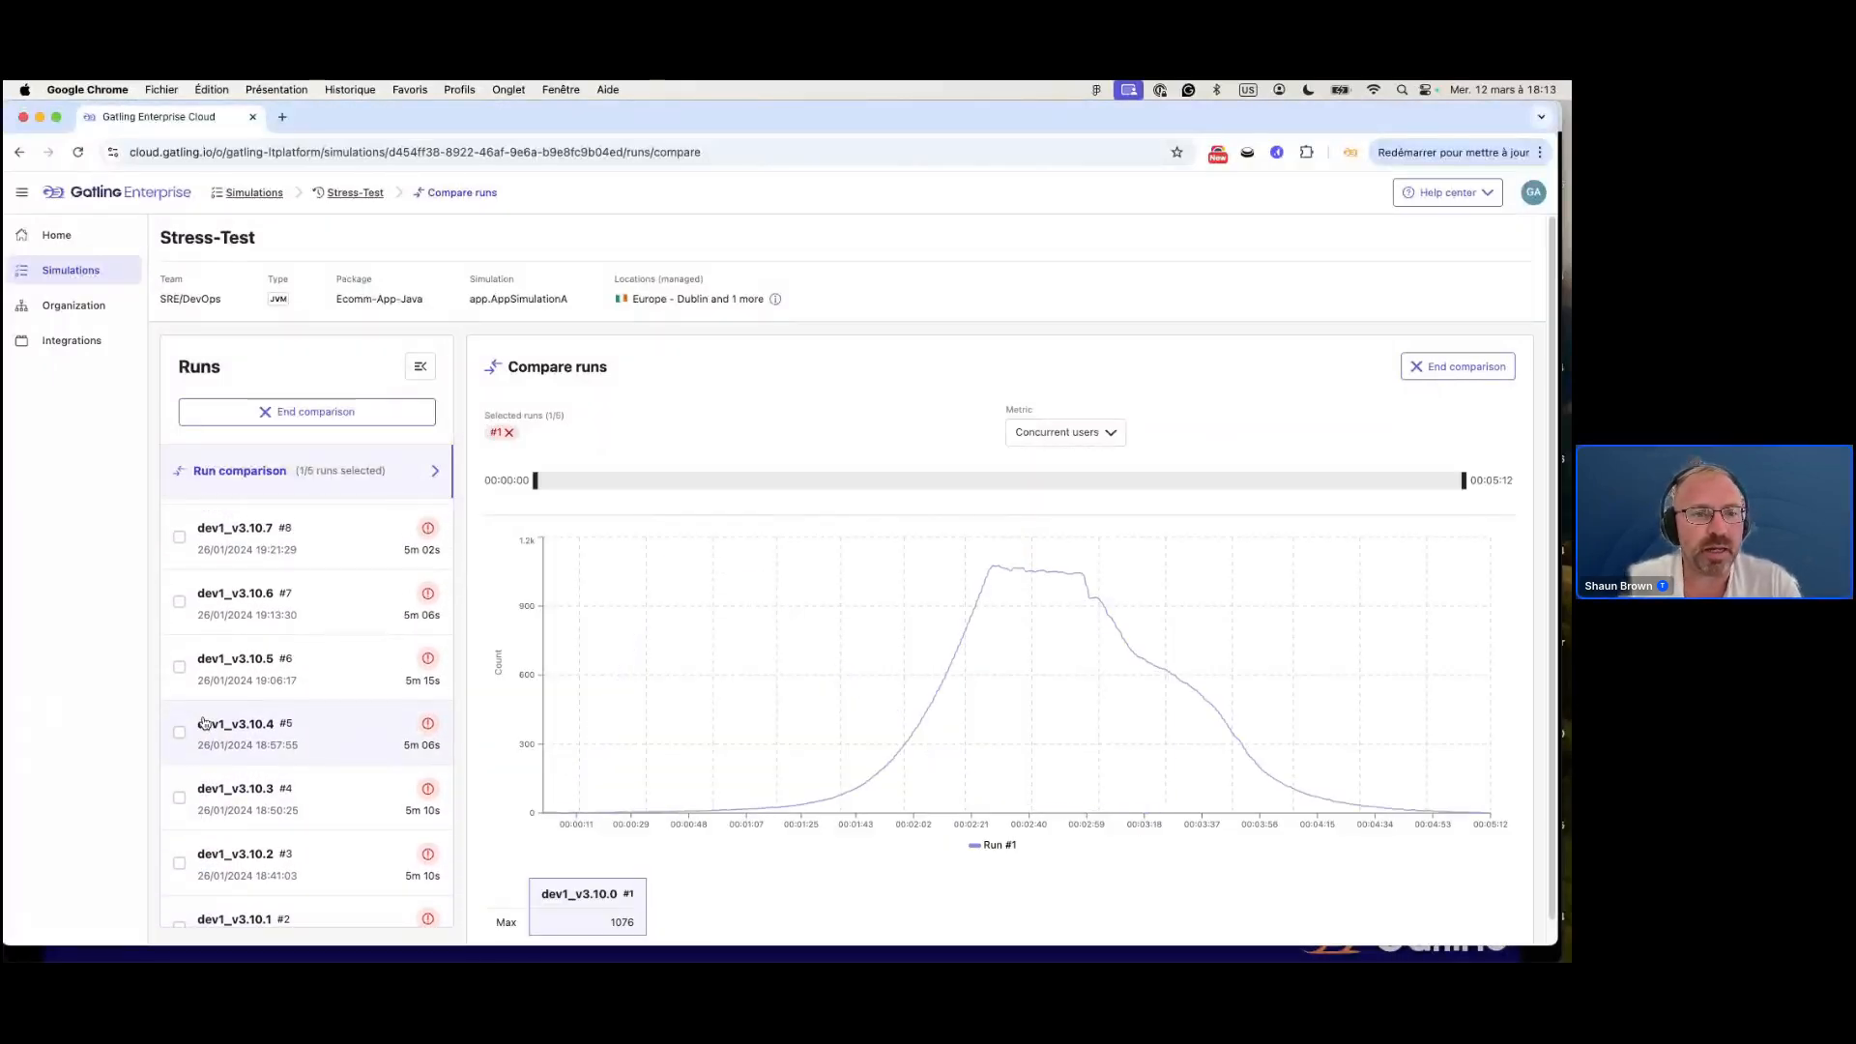
{"action": "left_click", "coordinate": [179, 668]}
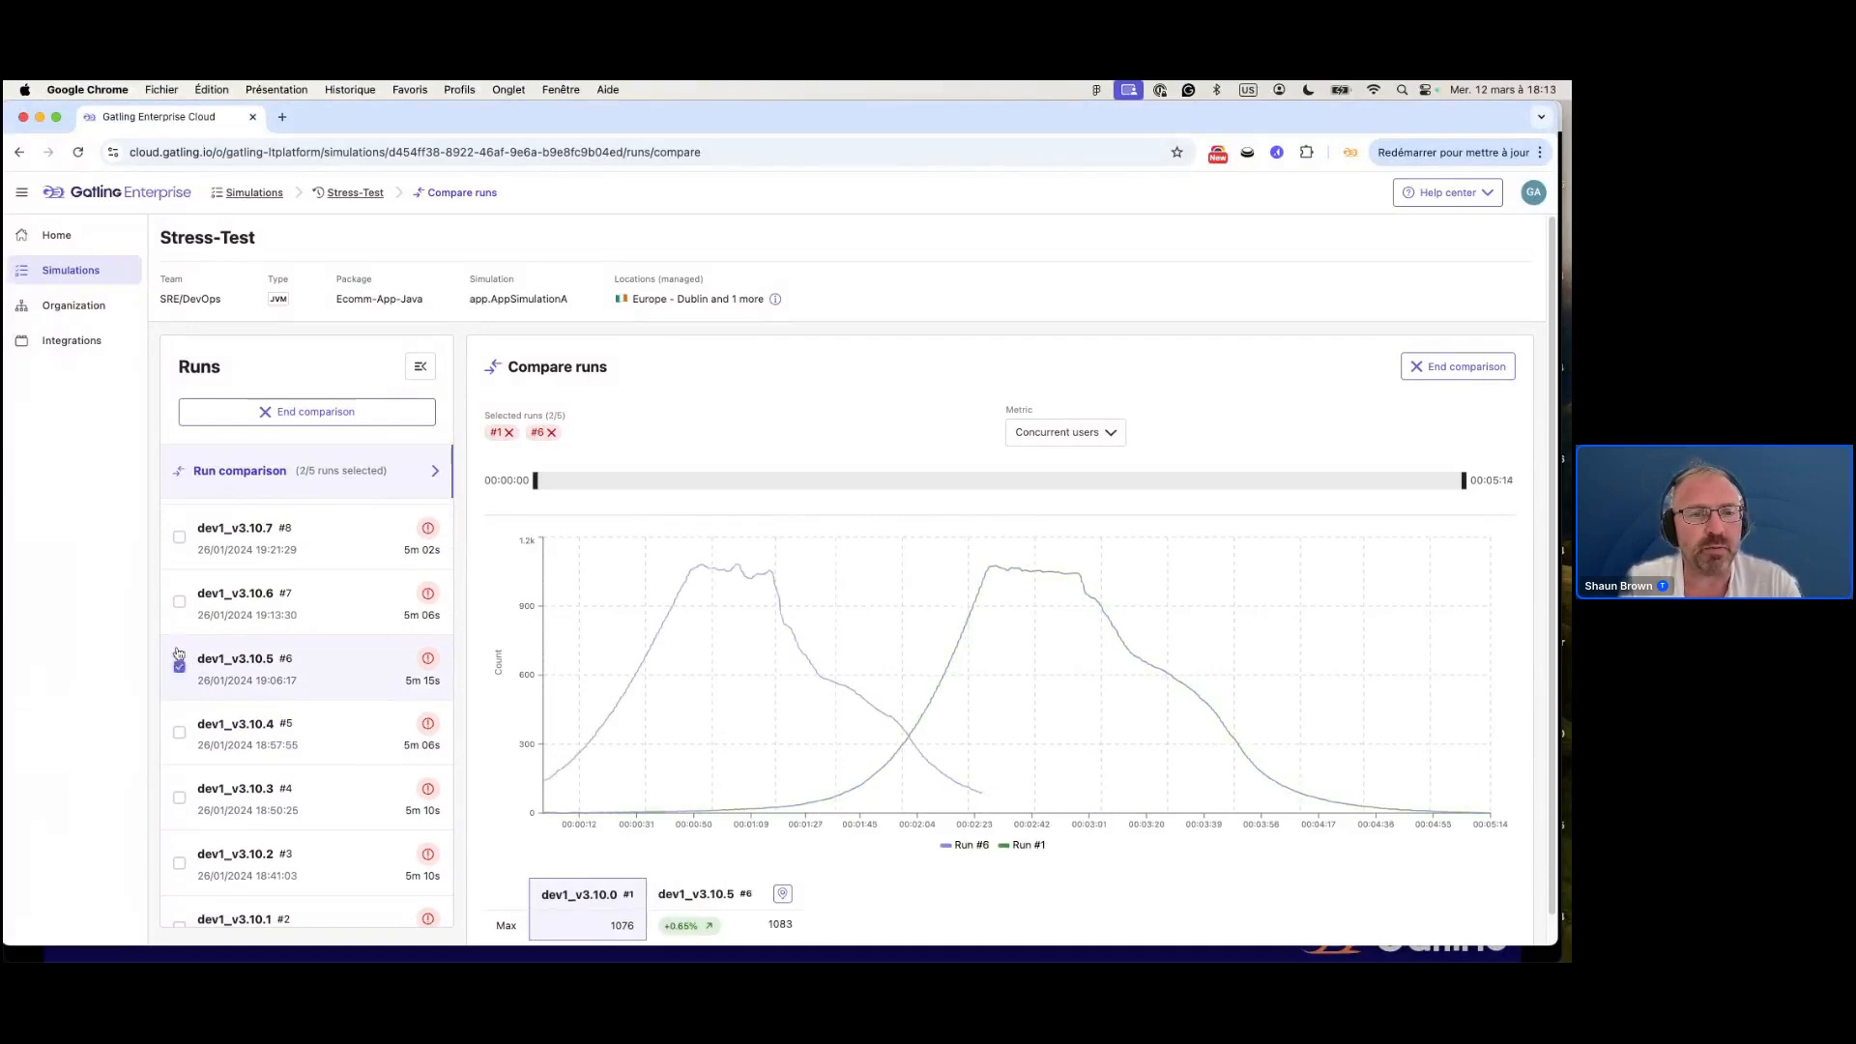
{"action": "scroll", "coordinate": [183, 643], "scroll_direction": "up", "scroll_amount": 1}
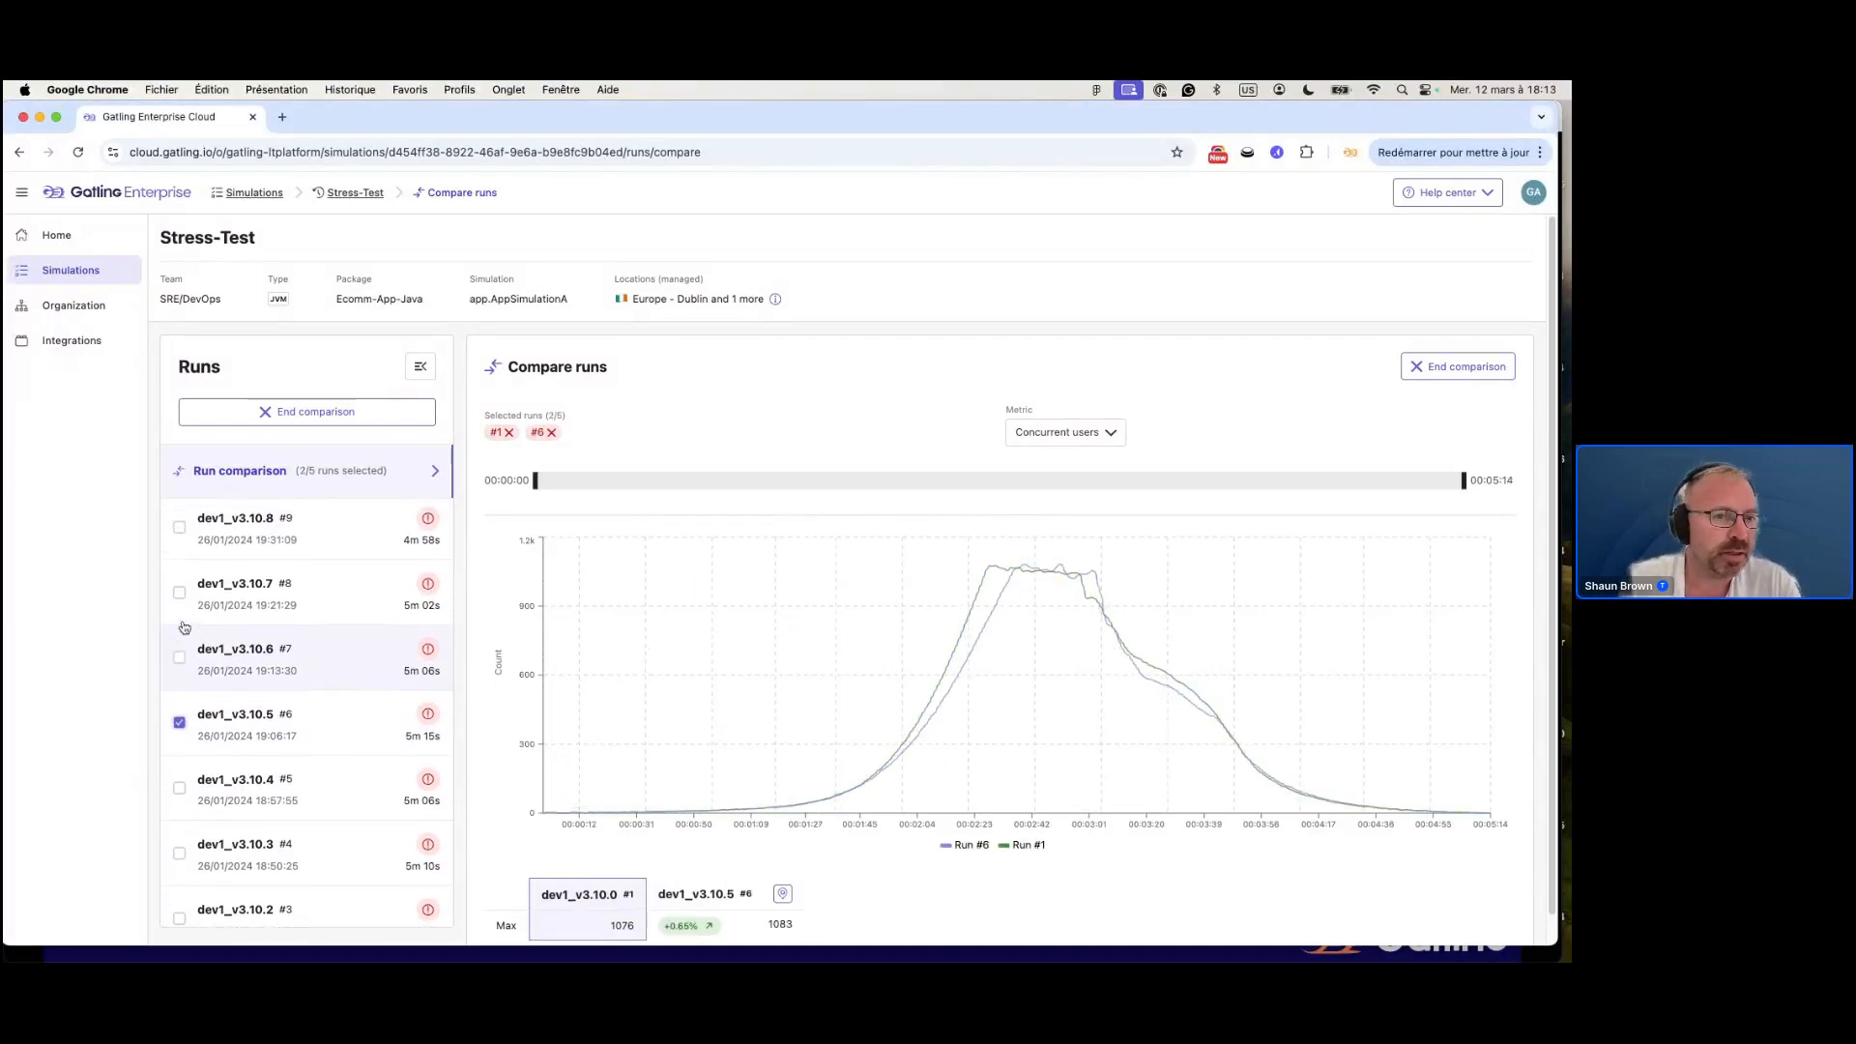
{"action": "scroll", "coordinate": [184, 627], "scroll_direction": "up", "scroll_amount": 1}
{"action": "left_click", "coordinate": [179, 680]}
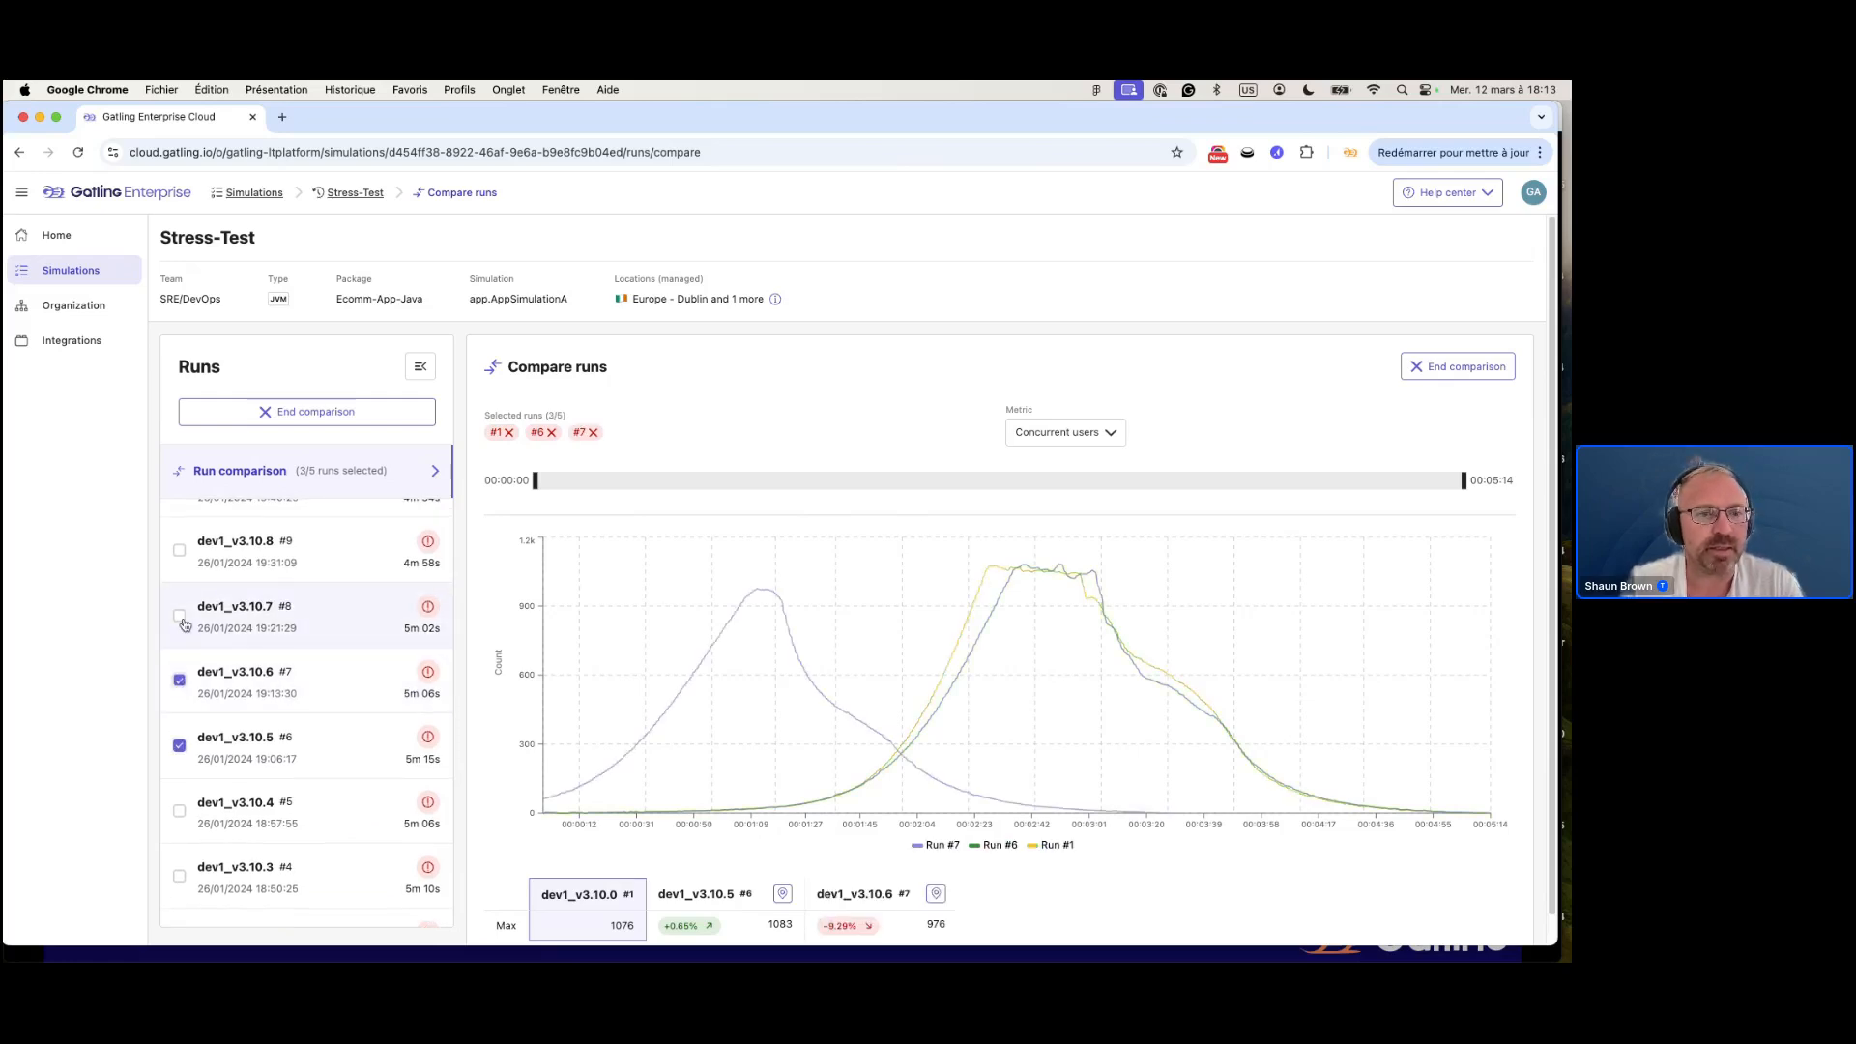
{"action": "left_click", "coordinate": [180, 614]}
{"action": "scroll", "coordinate": [188, 580], "scroll_direction": "up", "scroll_amount": 1}
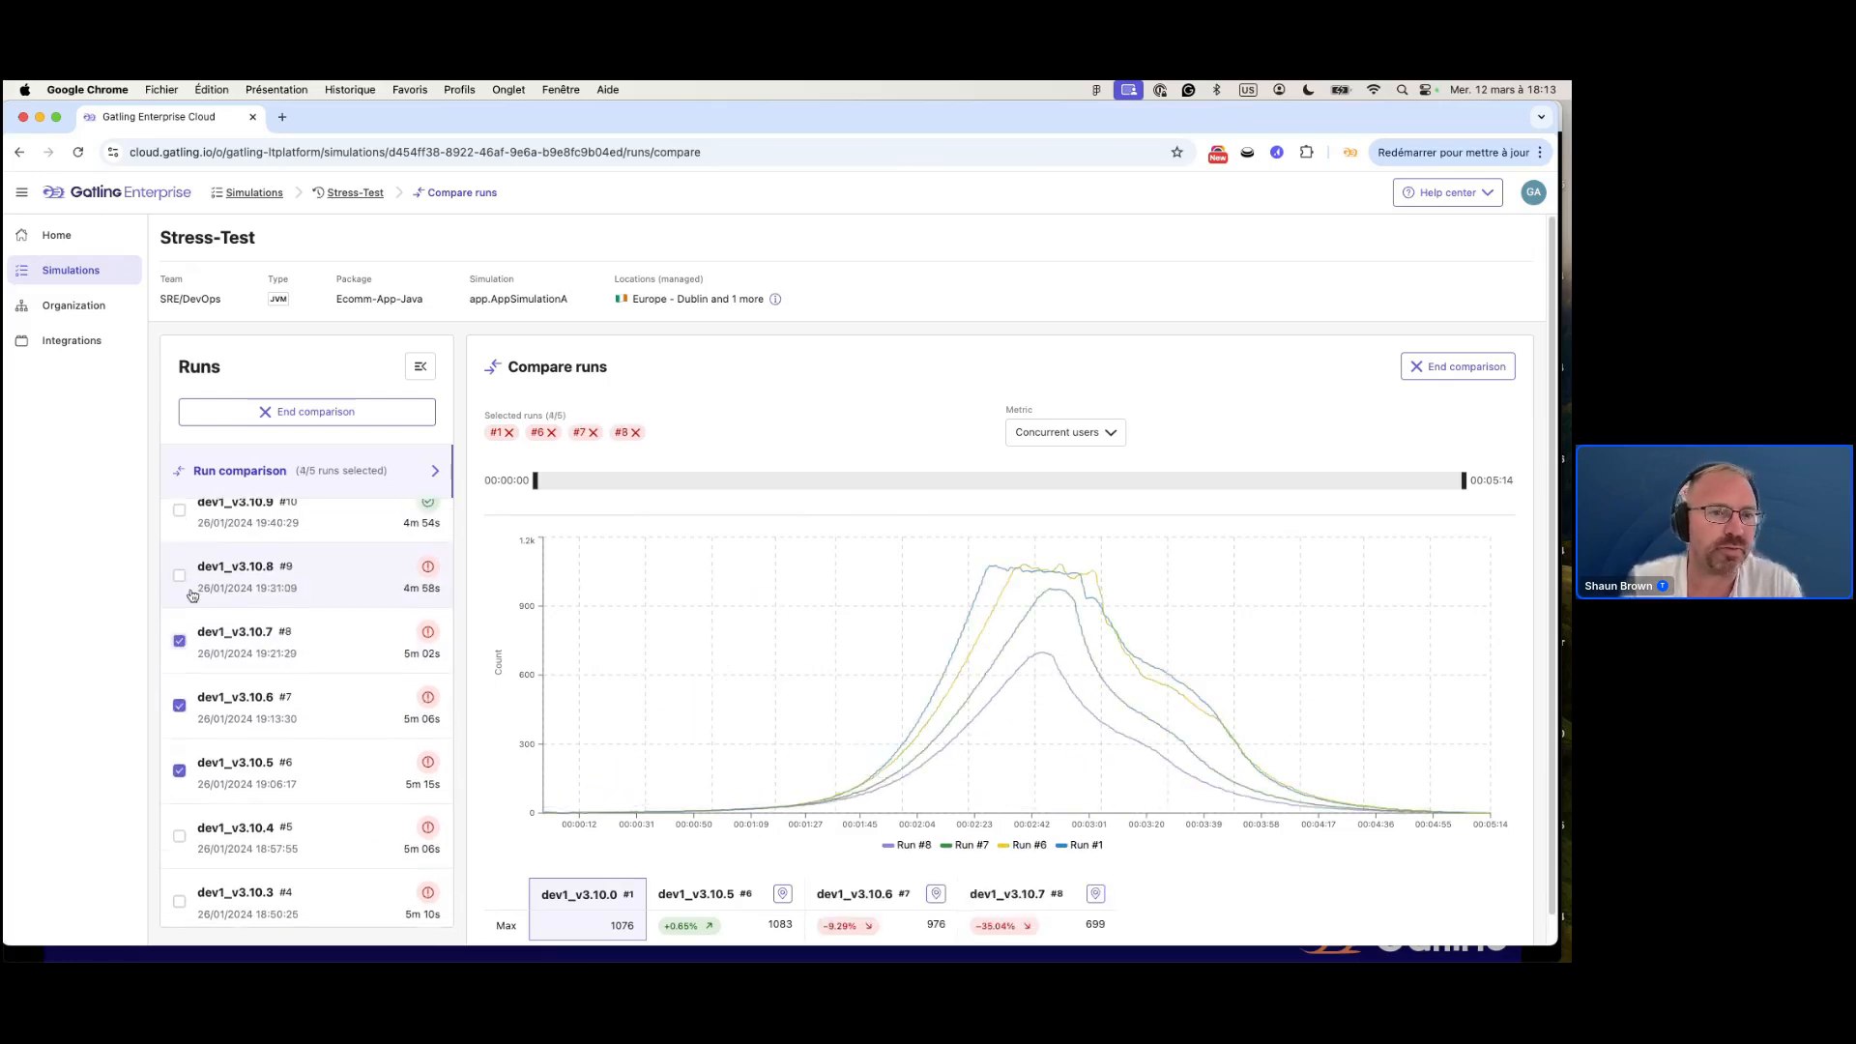
{"action": "left_click", "coordinate": [180, 535]}
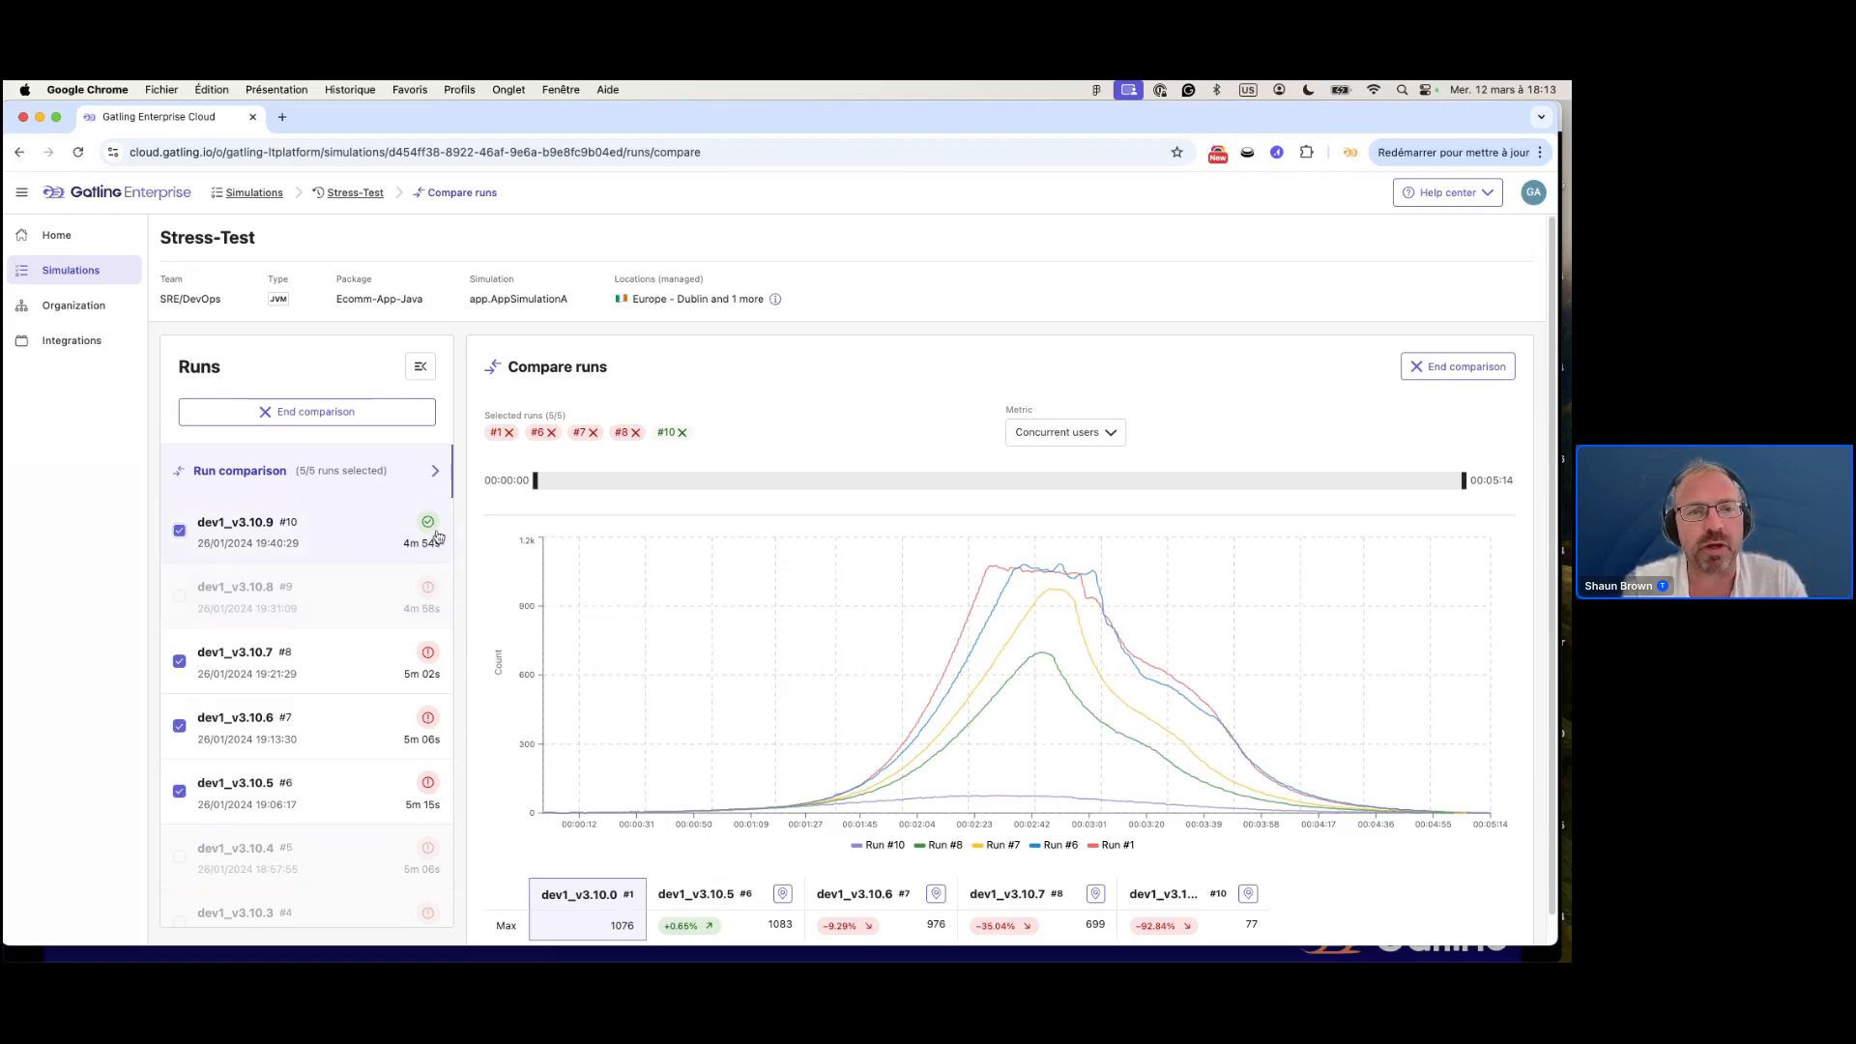
Set the run comparison metric to Response time's 99th percentile.
{"action": "mouse_move", "coordinate": [432, 525]}
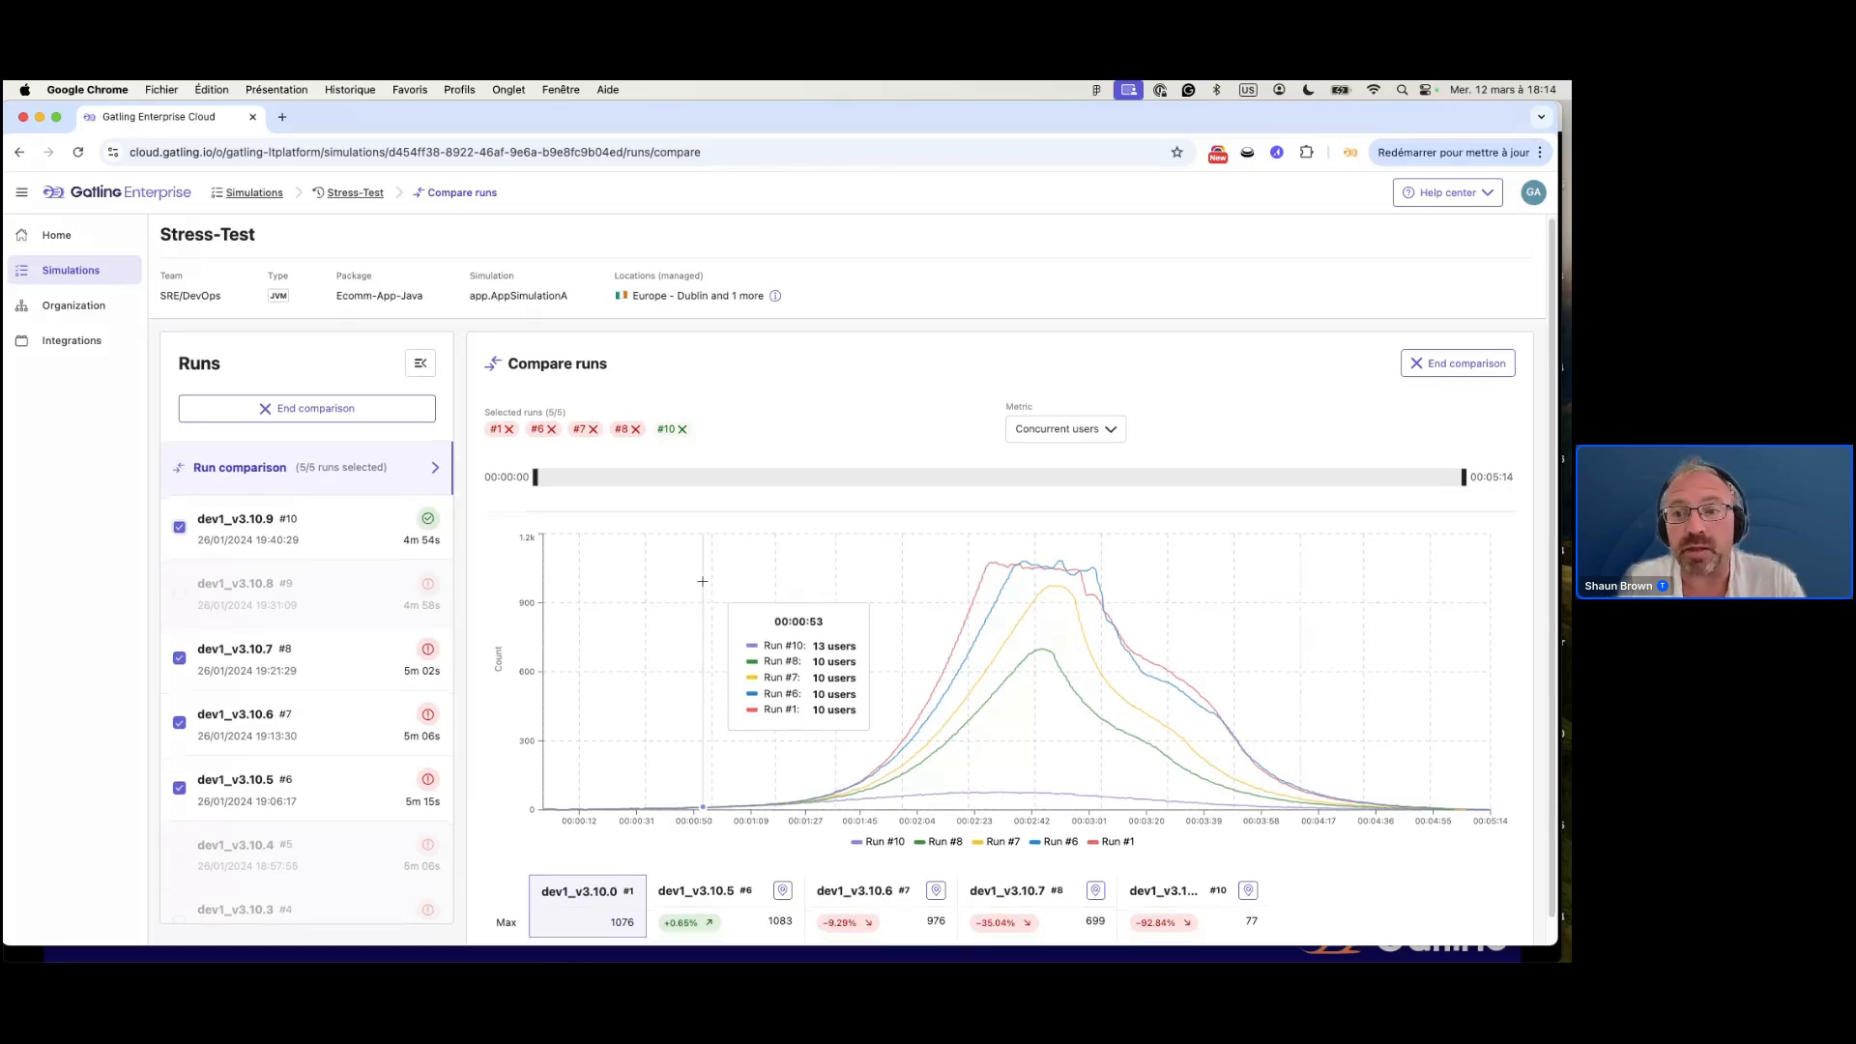
{"action": "scroll", "coordinate": [702, 581], "scroll_direction": "down", "scroll_amount": 1}
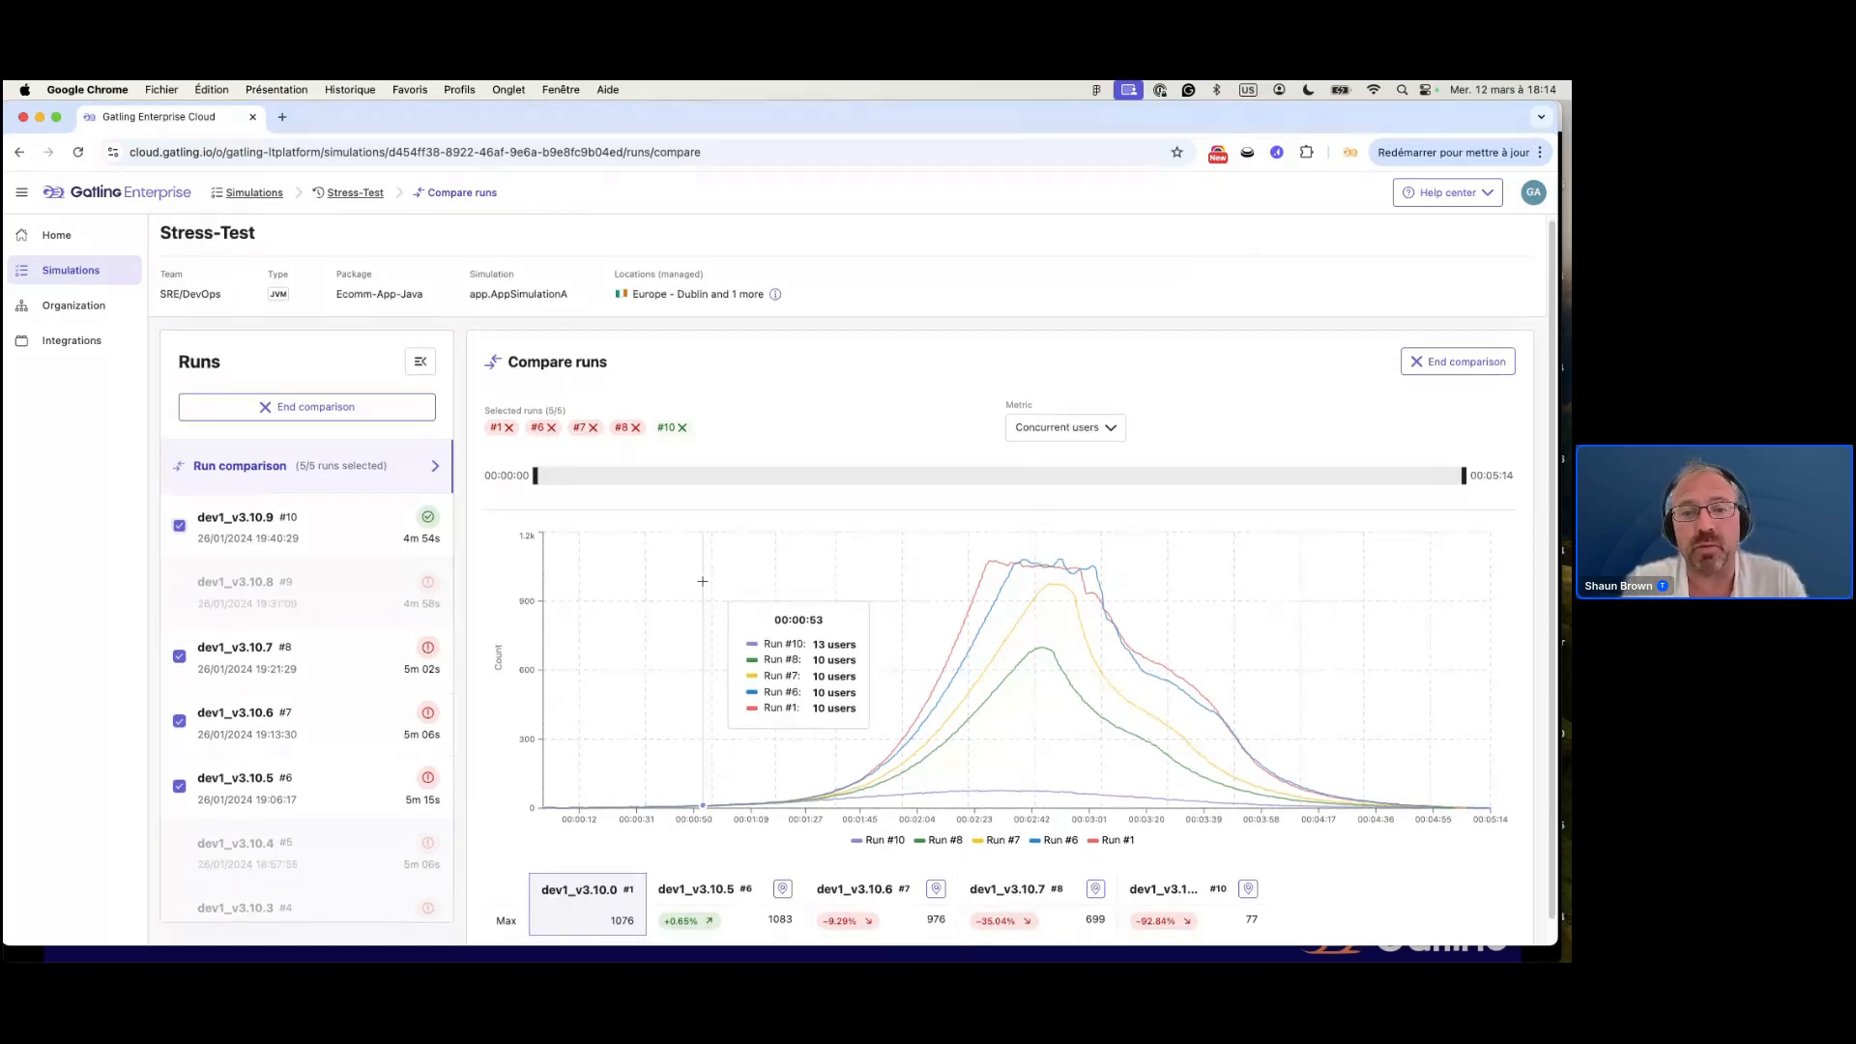
{"action": "scroll", "coordinate": [703, 581], "scroll_direction": "down", "scroll_amount": 1}
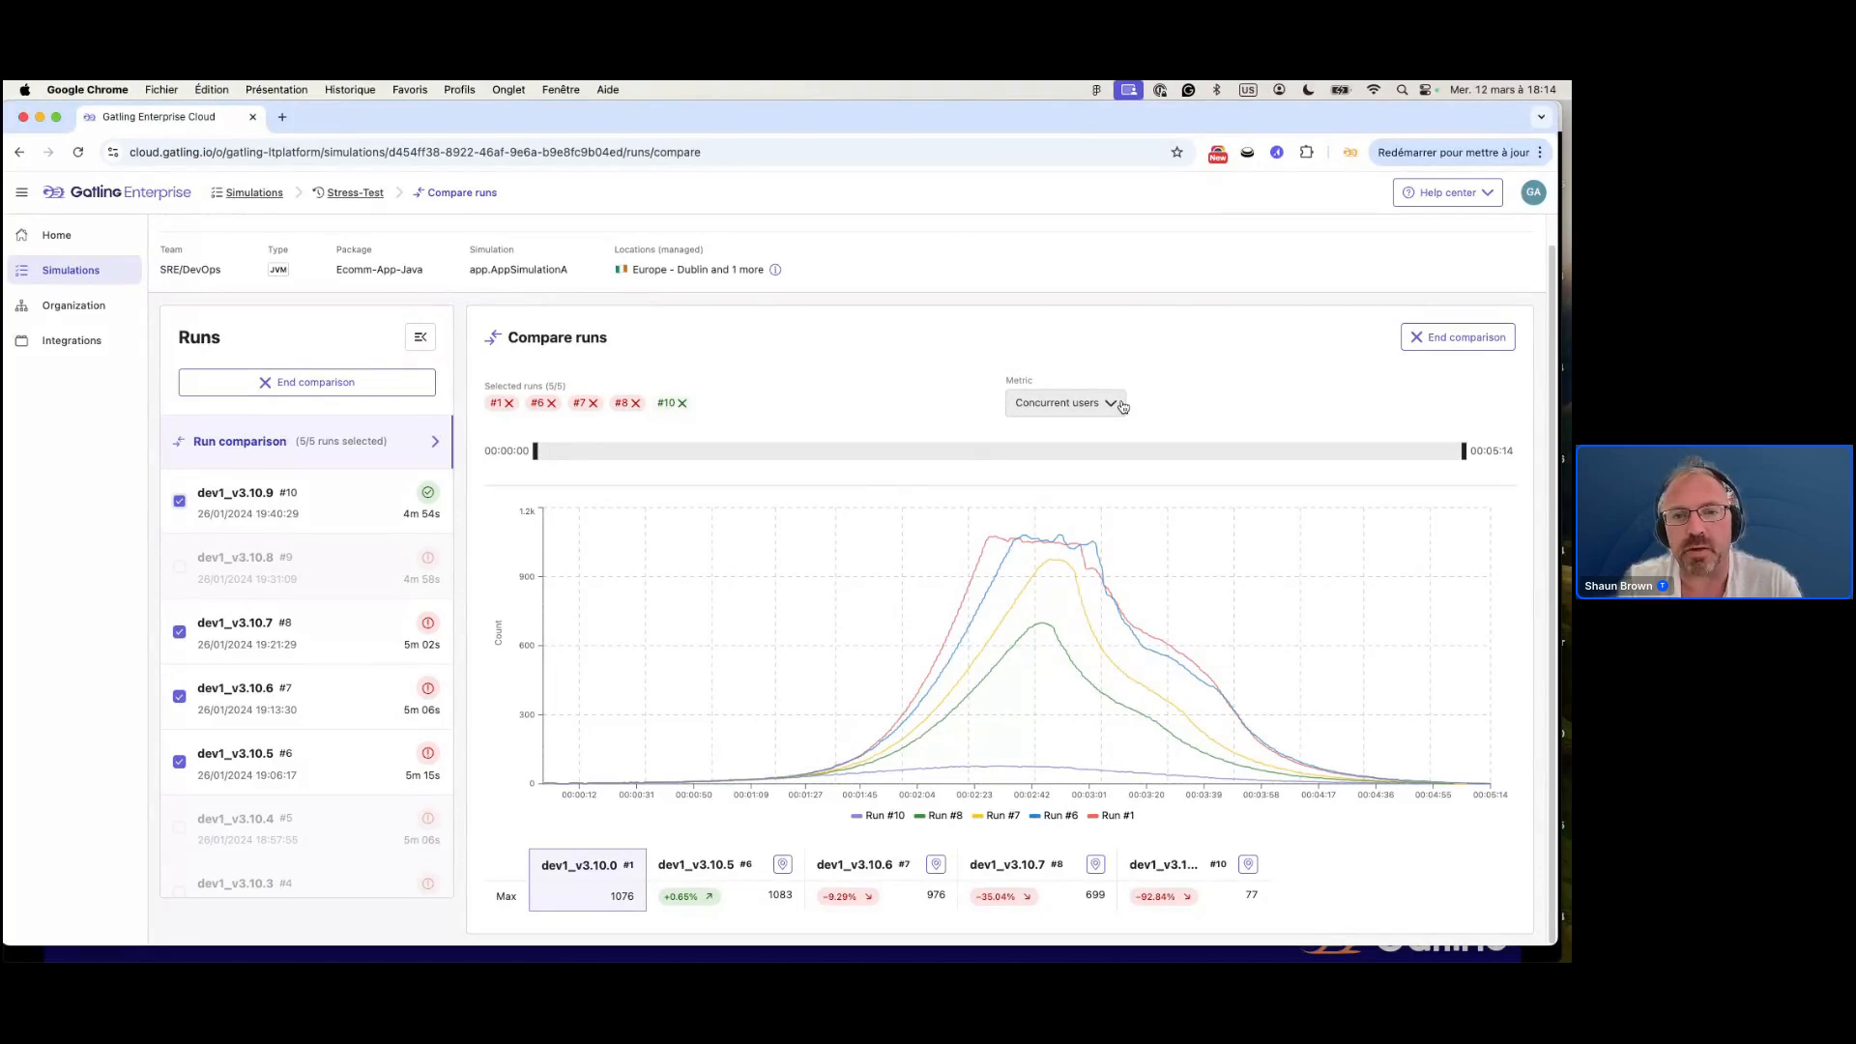
{"action": "left_click", "coordinate": [1121, 404]}
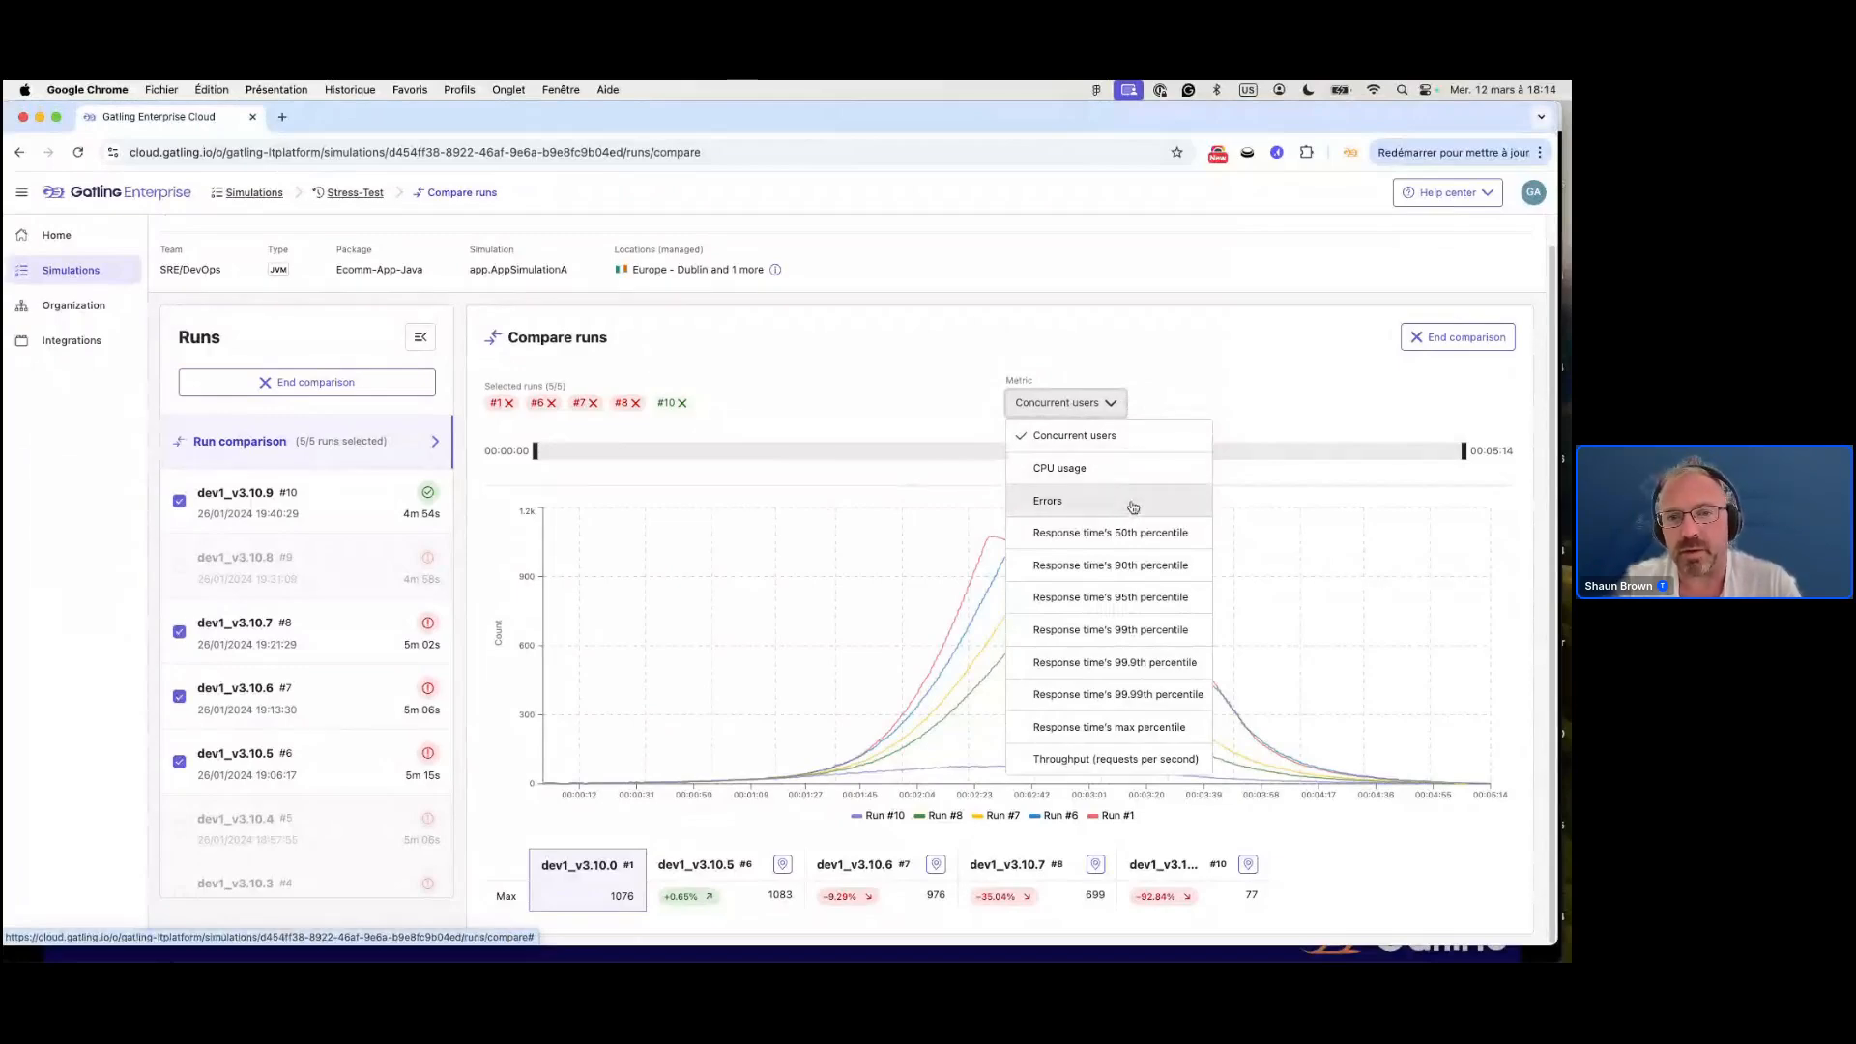
{"action": "left_click", "coordinate": [1120, 631]}
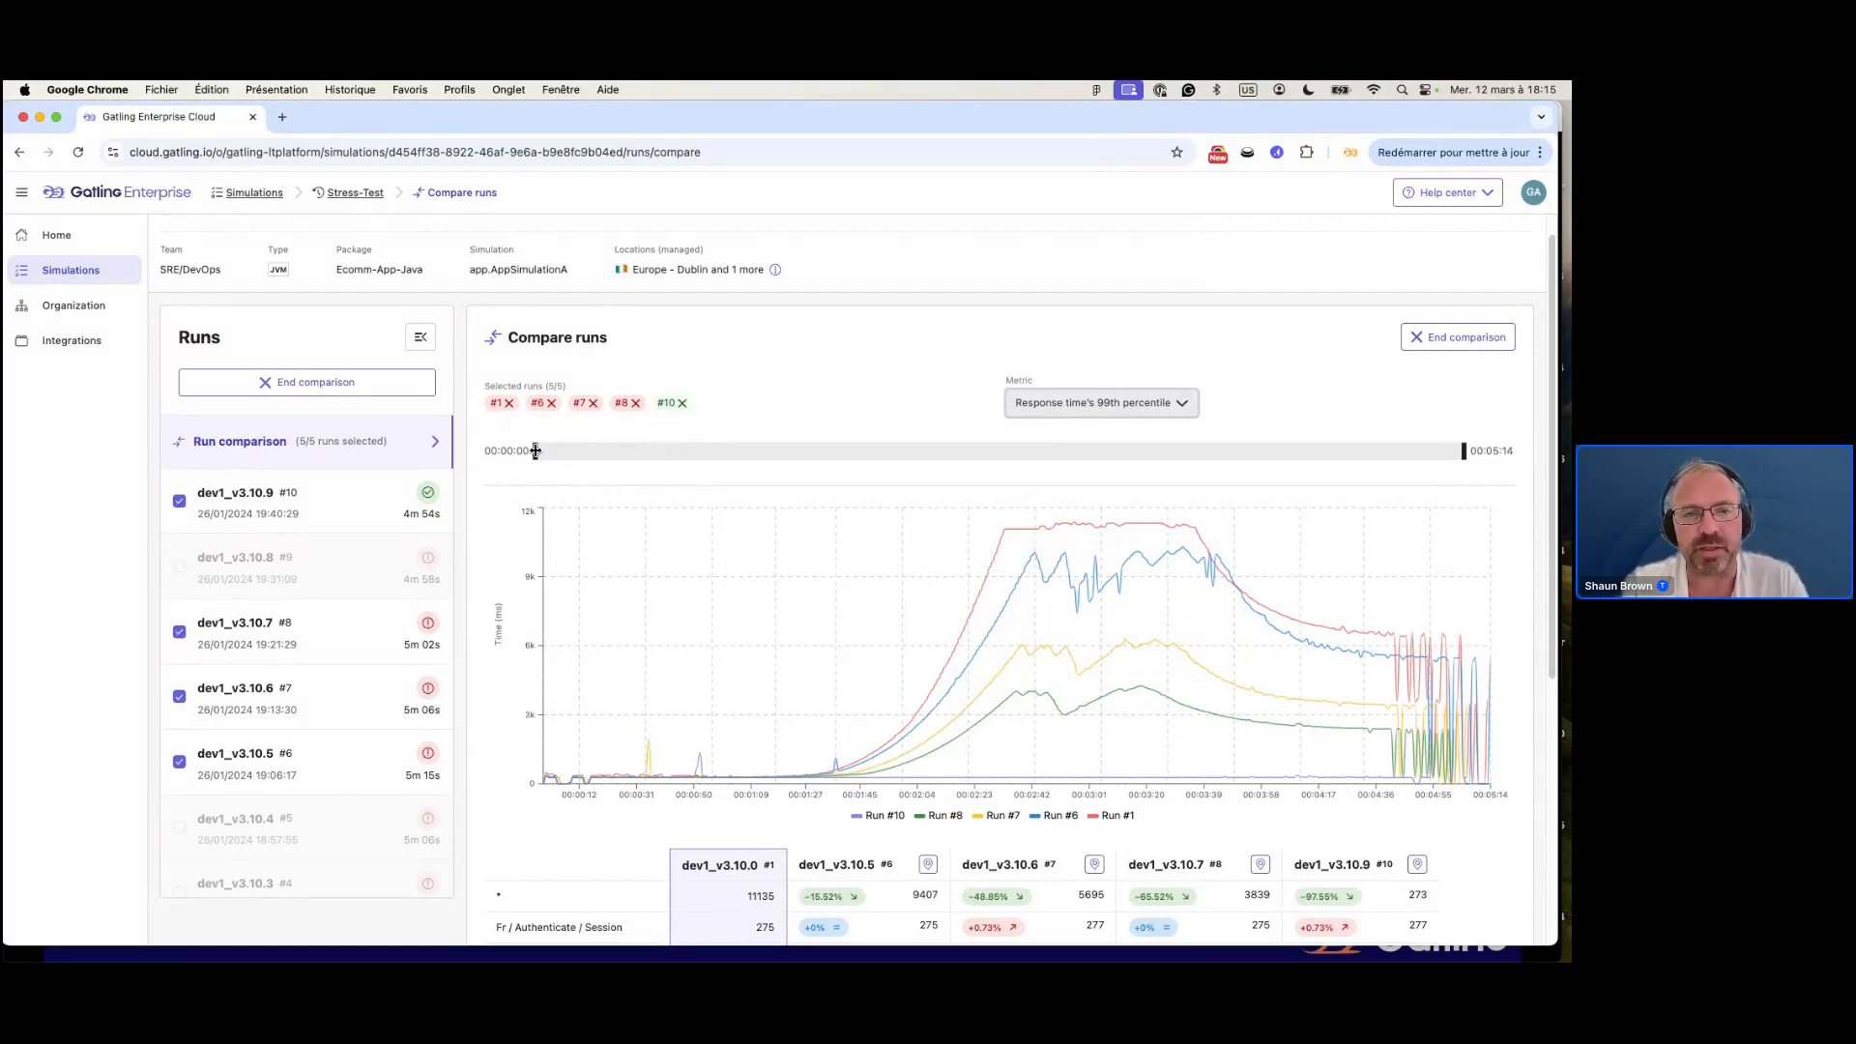
Narrow the comparison's time window from 00:01:49, then from 00:04:26, slide it to 00:03:02–00:03:50, and restore the full range.
{"action": "left_click_drag", "start_coordinate": [536, 451], "coordinate": [863, 493]}
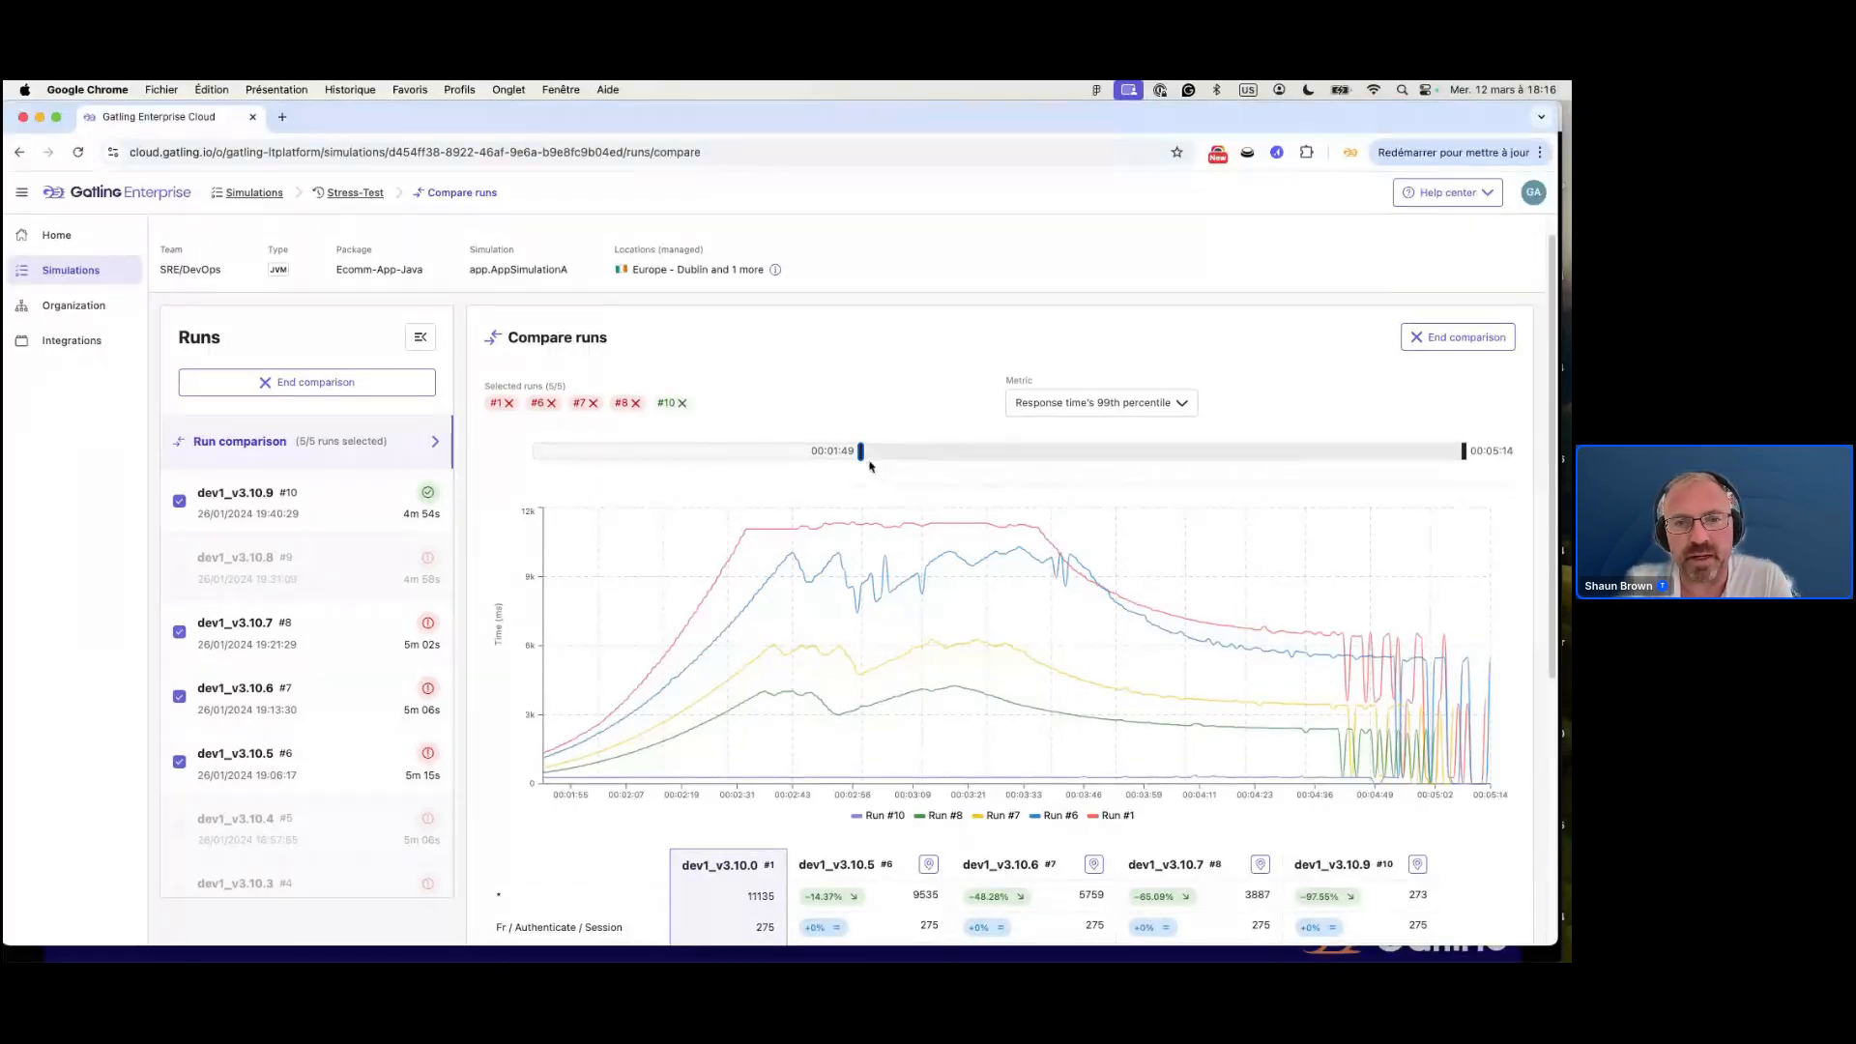
{"action": "left_click_drag", "start_coordinate": [860, 451], "coordinate": [1326, 480]}
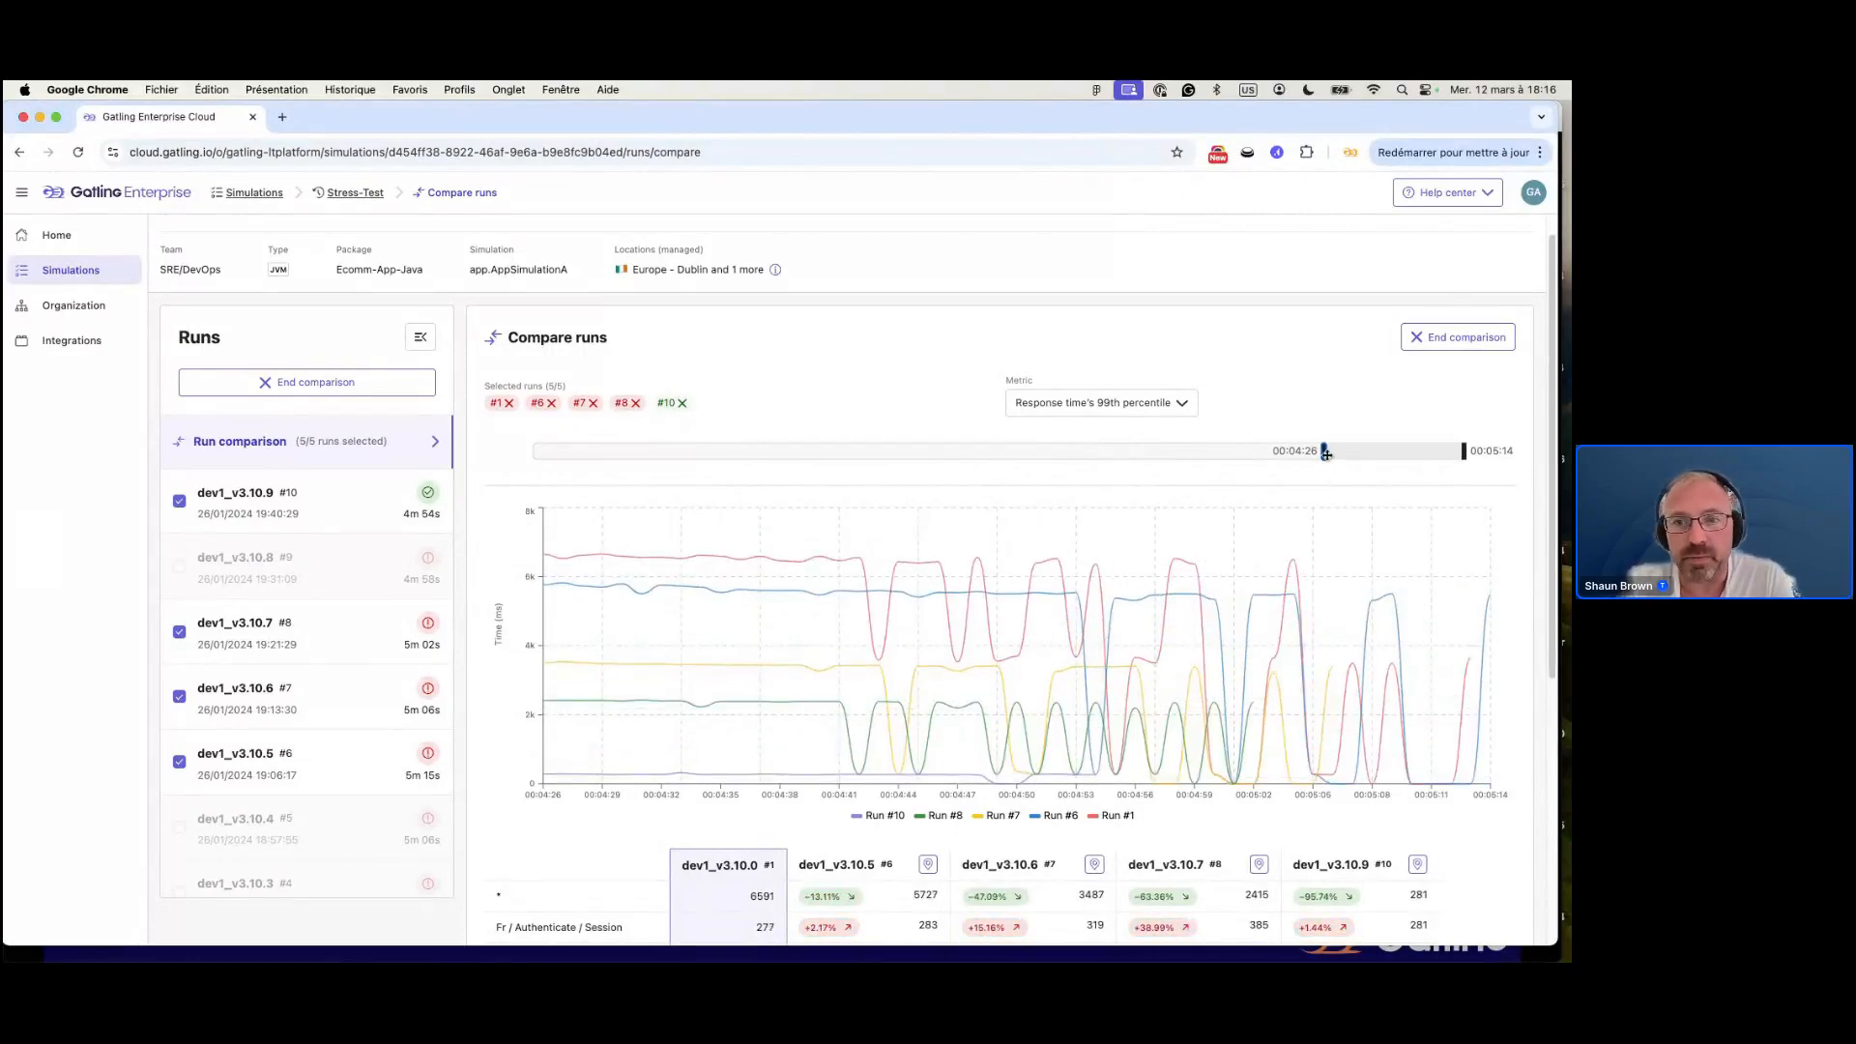
{"action": "left_click_drag", "start_coordinate": [1323, 451], "coordinate": [1079, 465]}
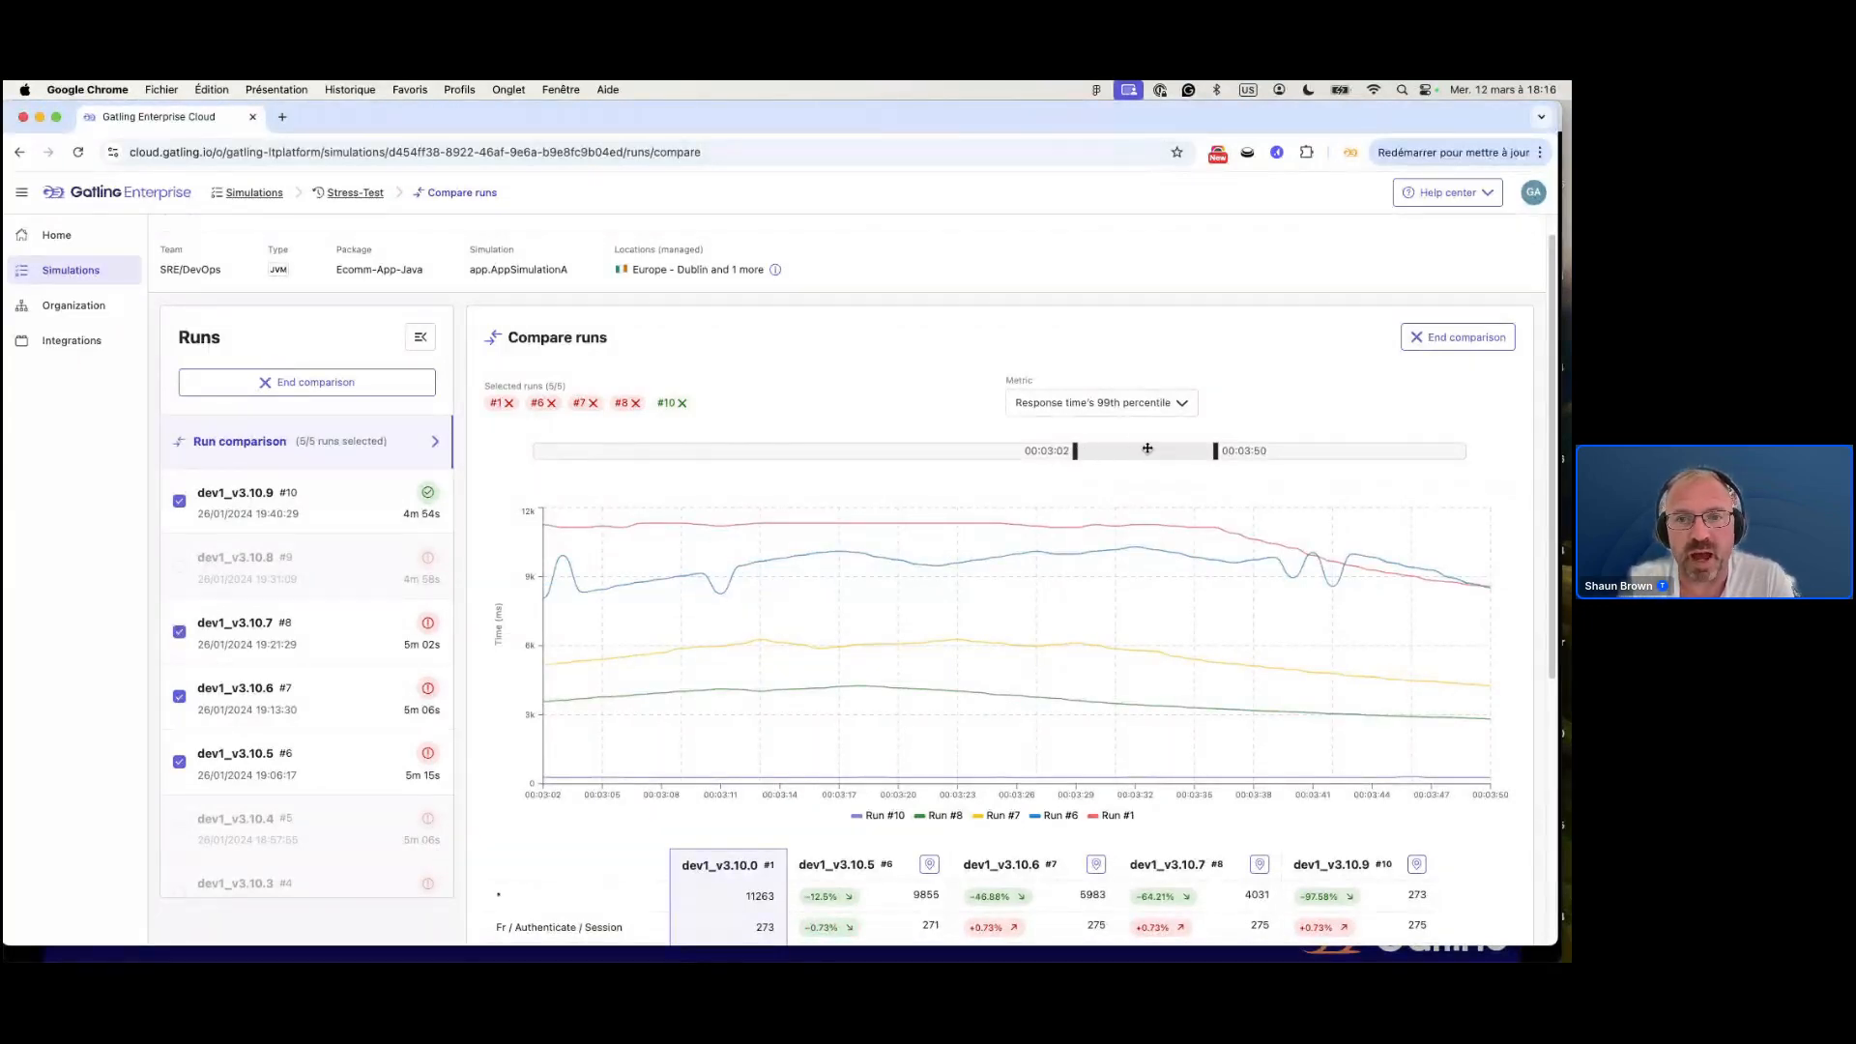
{"action": "double_click", "coordinate": [1182, 503]}
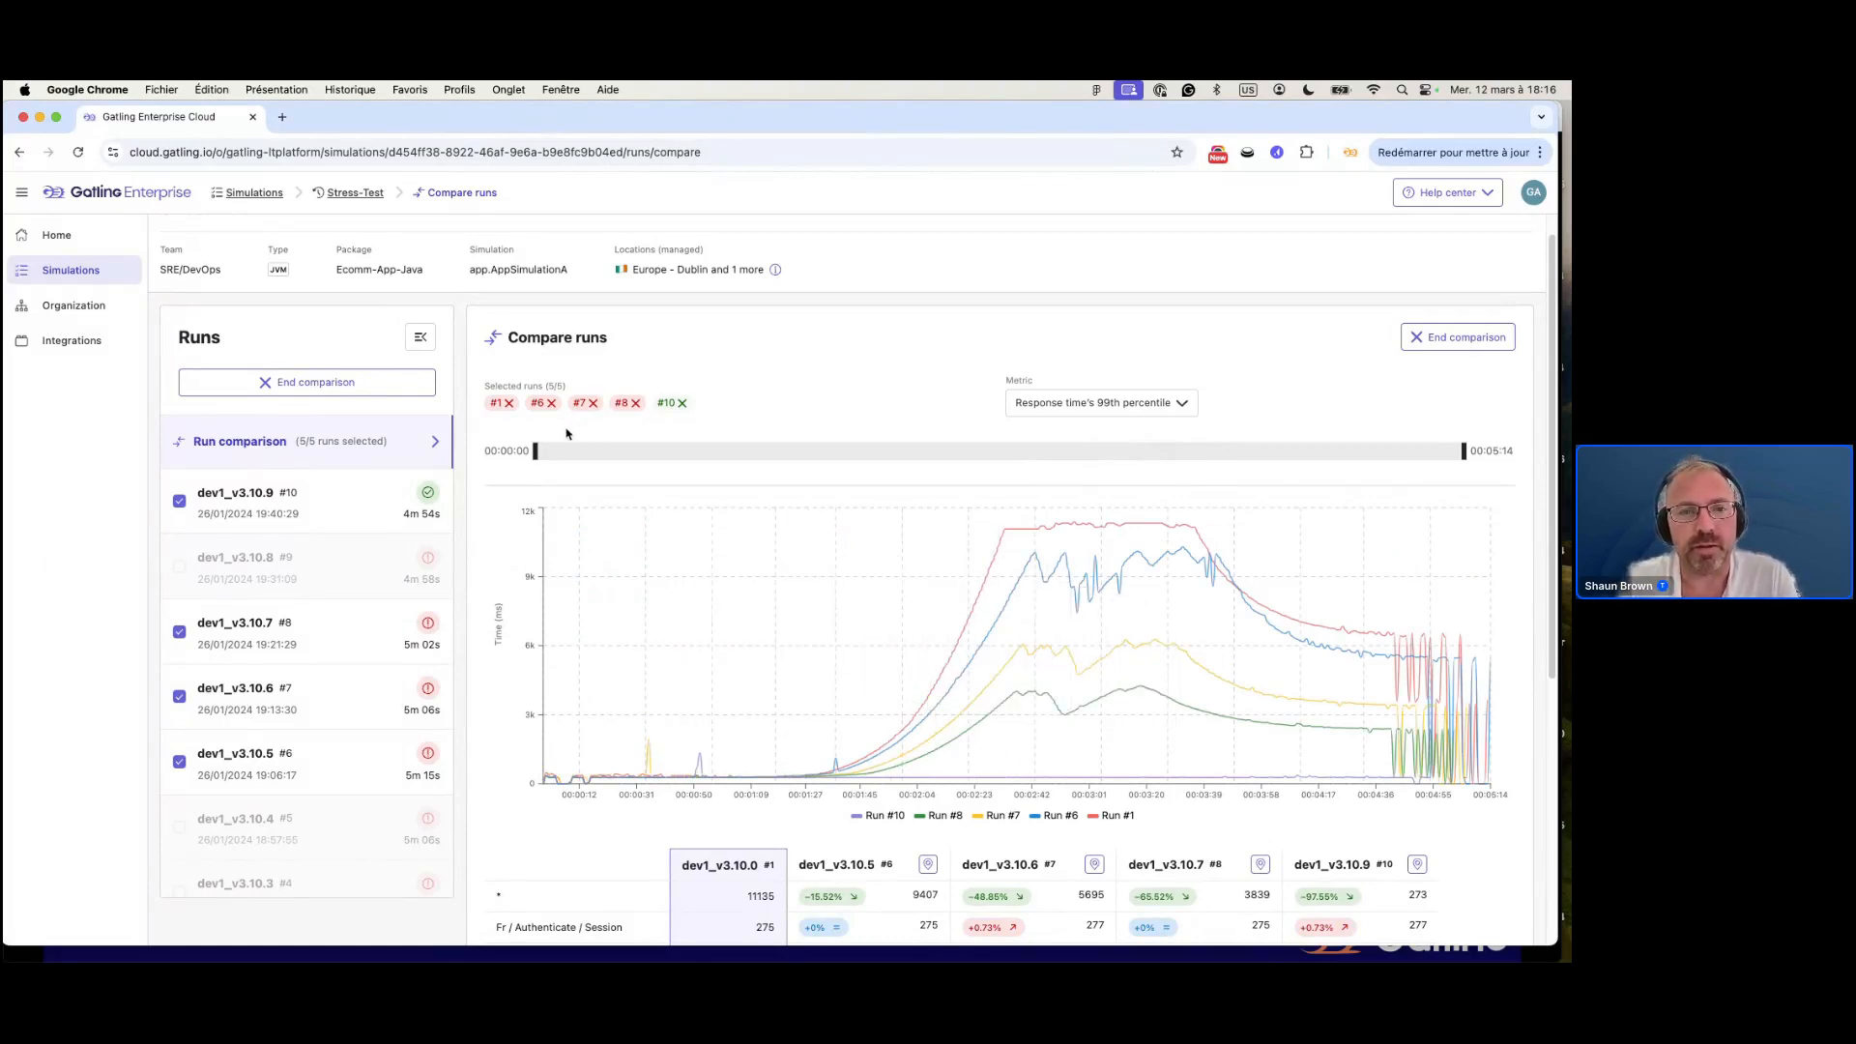
Start the comparison's time window at 00:02:06 and review the per-request 99th percentile table.
{"action": "left_click_drag", "start_coordinate": [534, 451], "coordinate": [911, 490]}
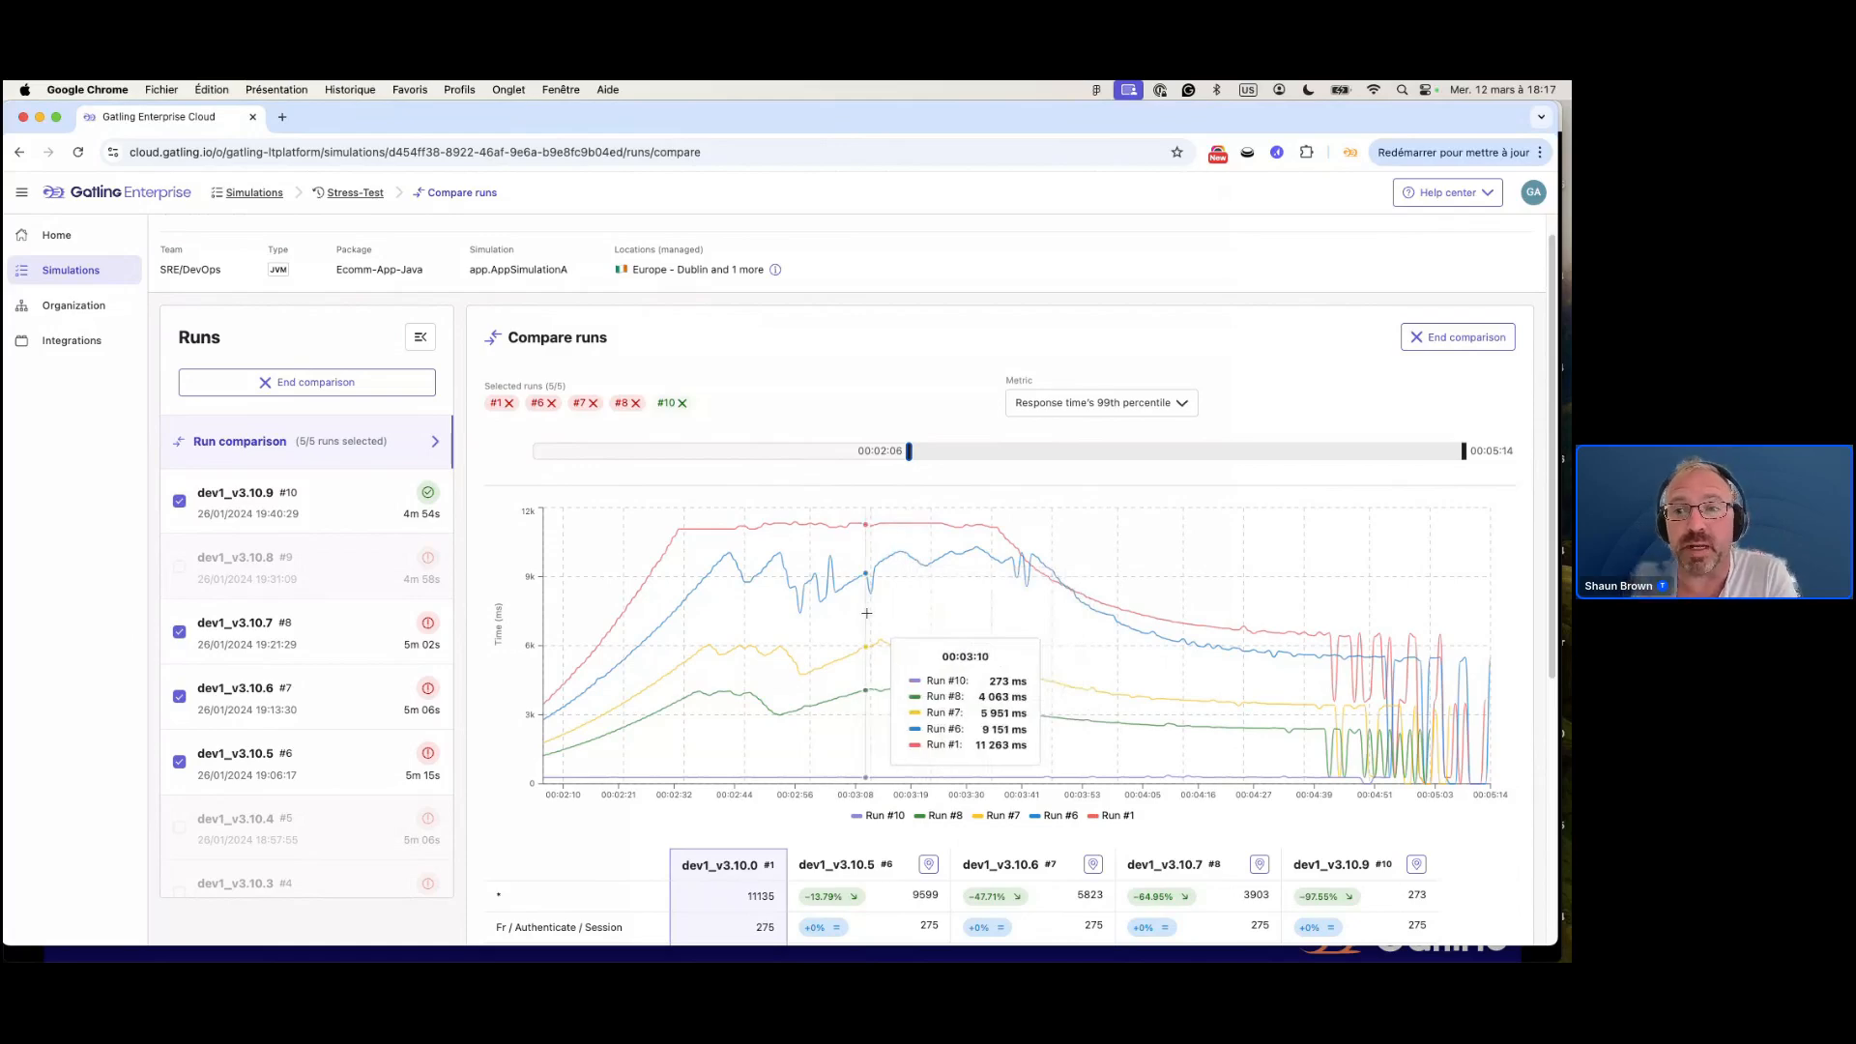
{"action": "scroll", "coordinate": [866, 613], "scroll_direction": "down", "scroll_amount": 1}
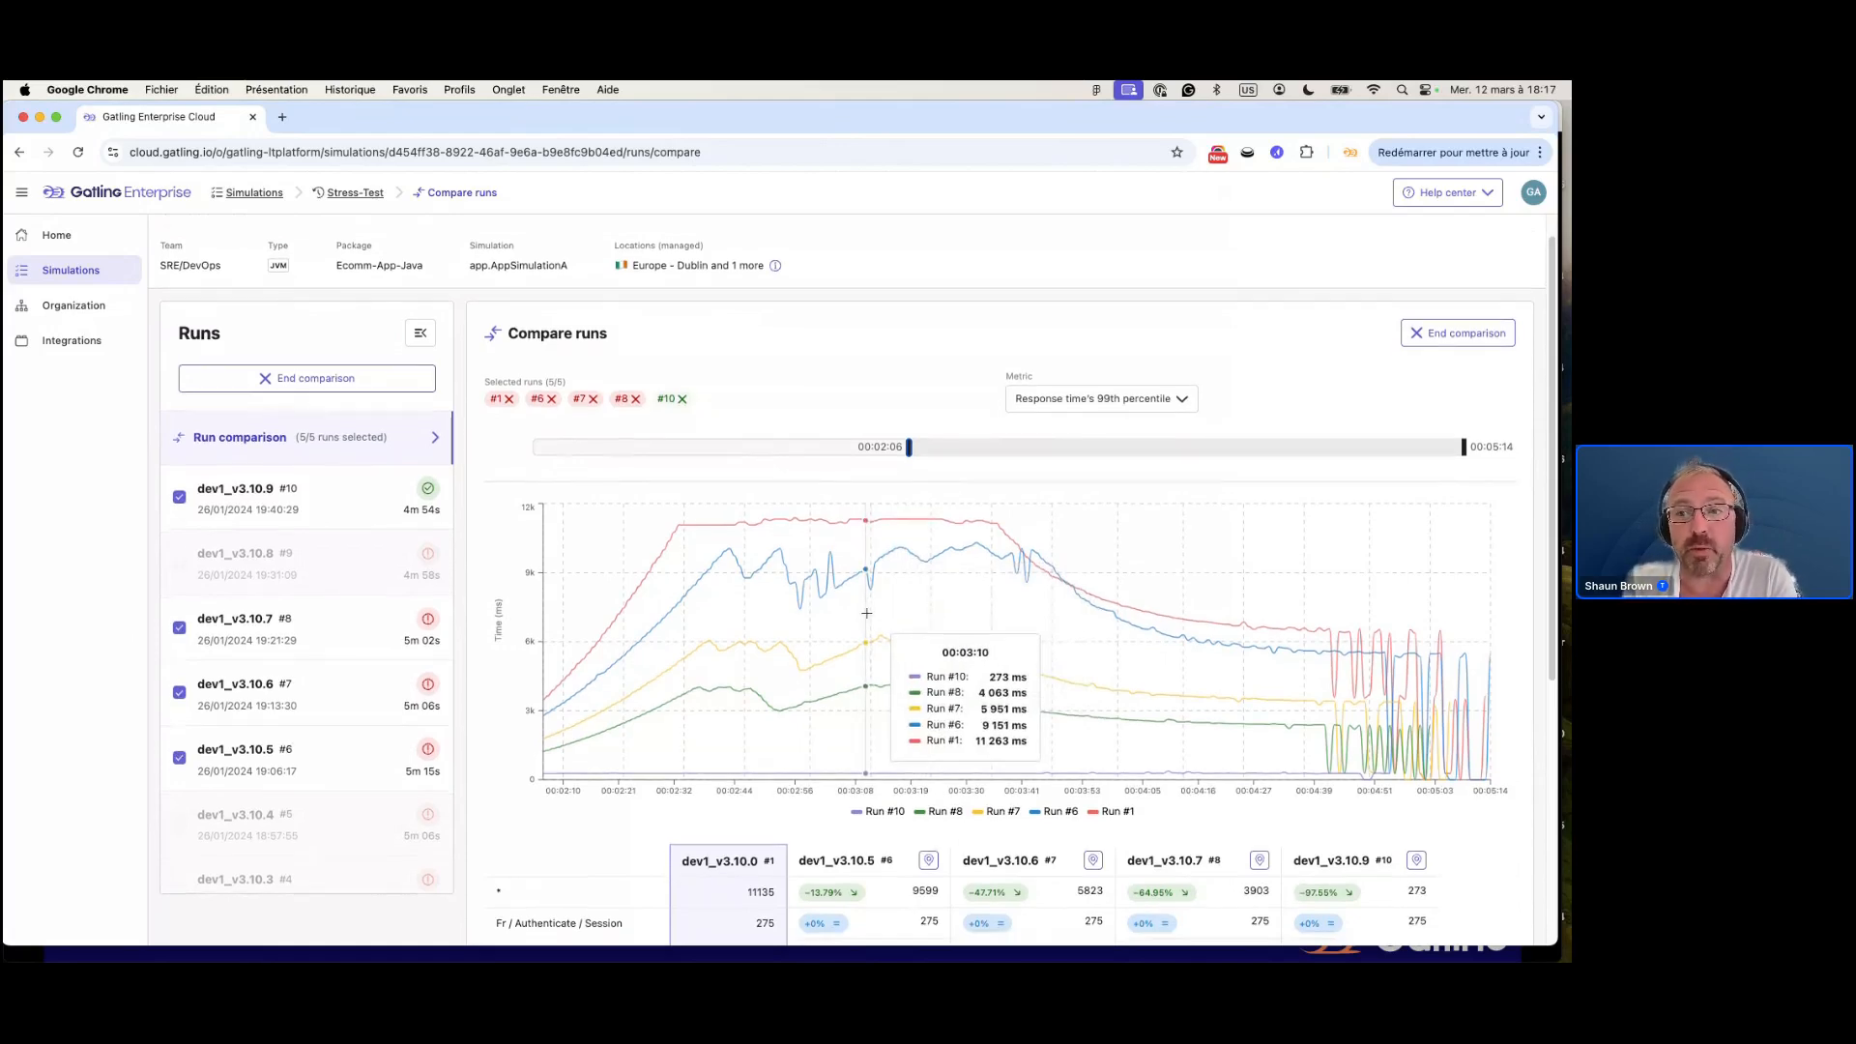
{"action": "scroll", "coordinate": [866, 613], "scroll_direction": "down", "scroll_amount": 1}
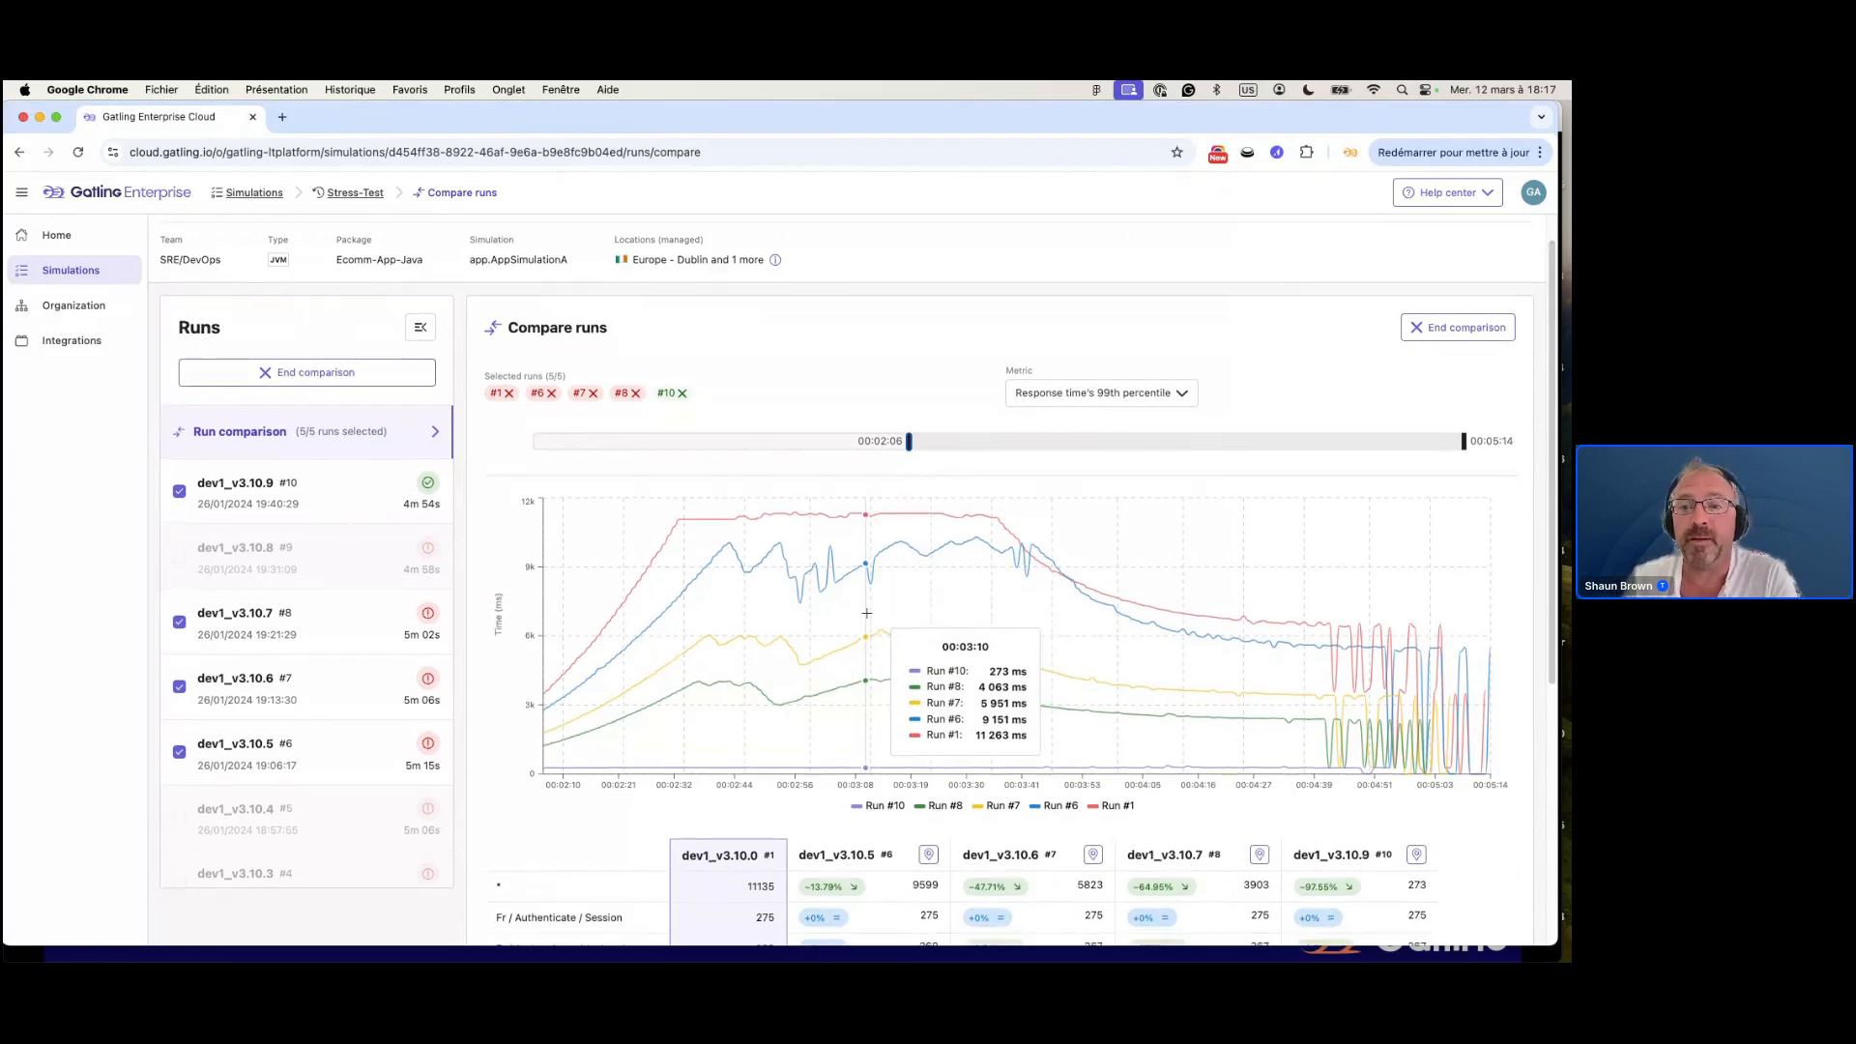
{"action": "scroll", "coordinate": [856, 598], "scroll_direction": "down", "scroll_amount": 1}
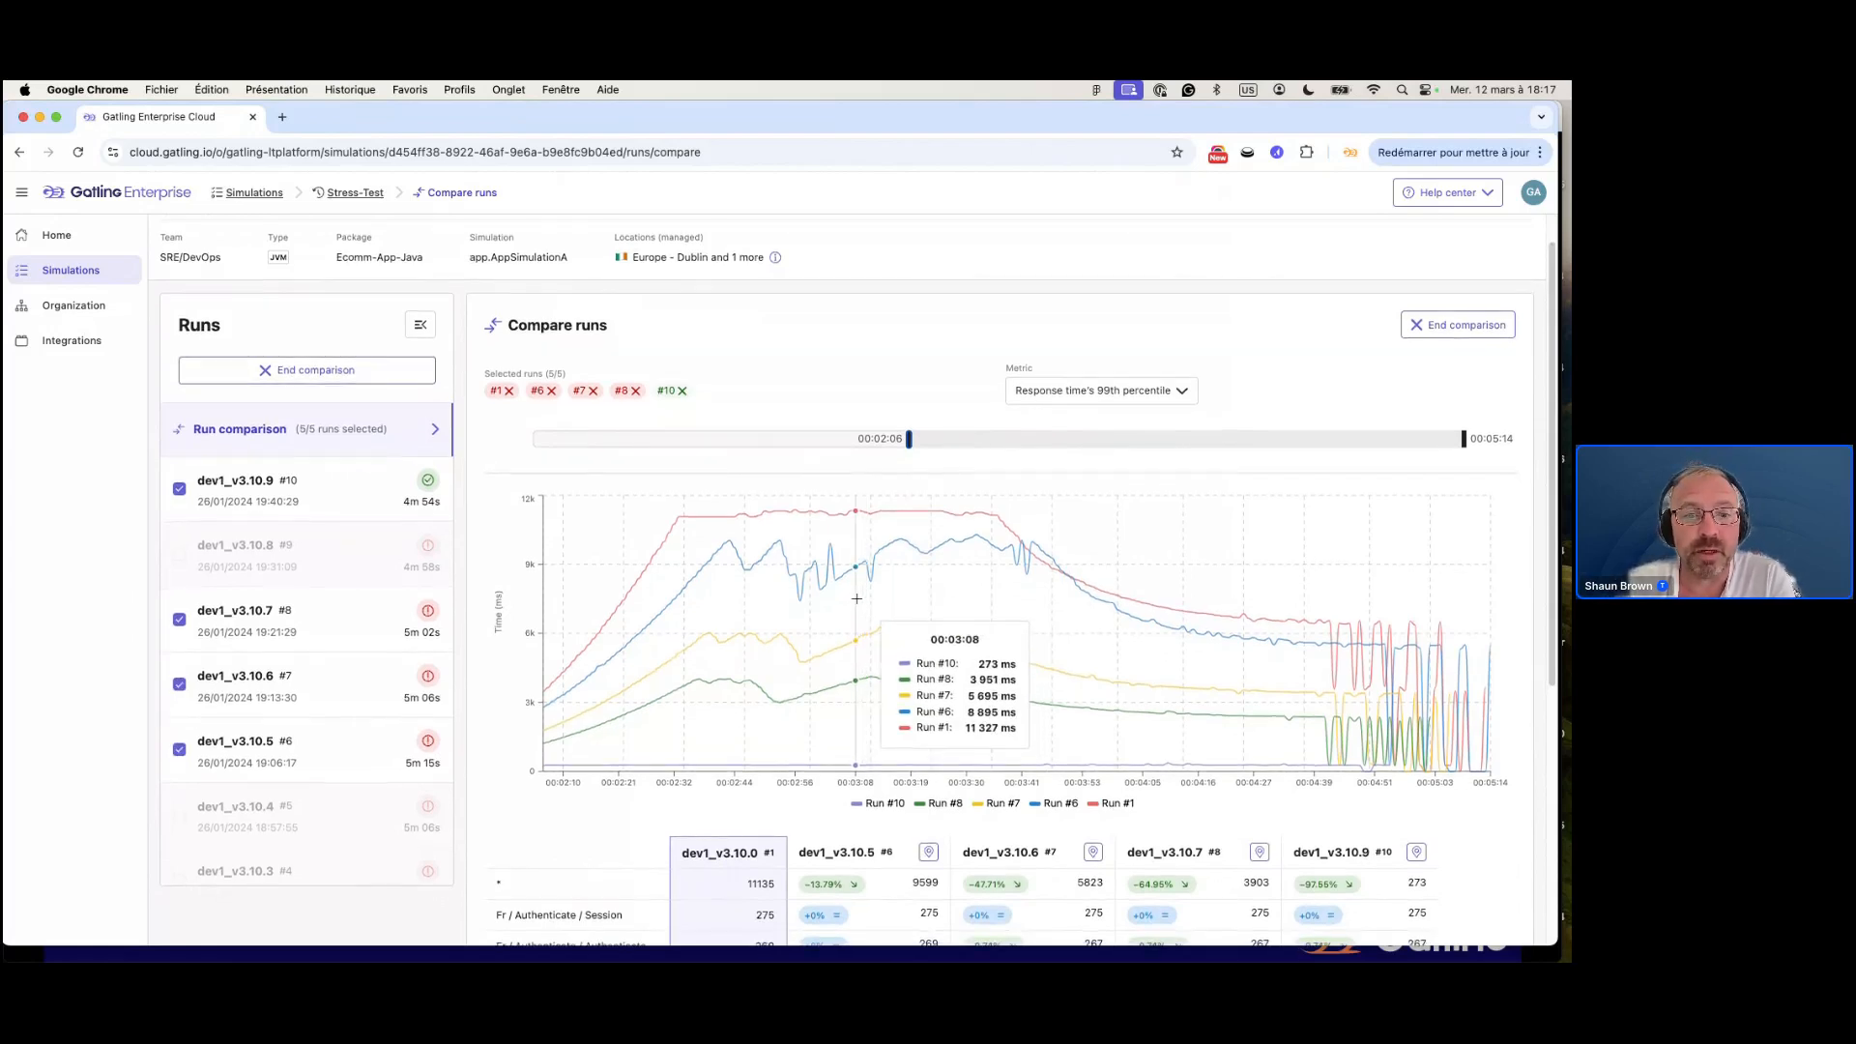
{"action": "scroll", "coordinate": [856, 598], "scroll_direction": "down", "scroll_amount": 5}
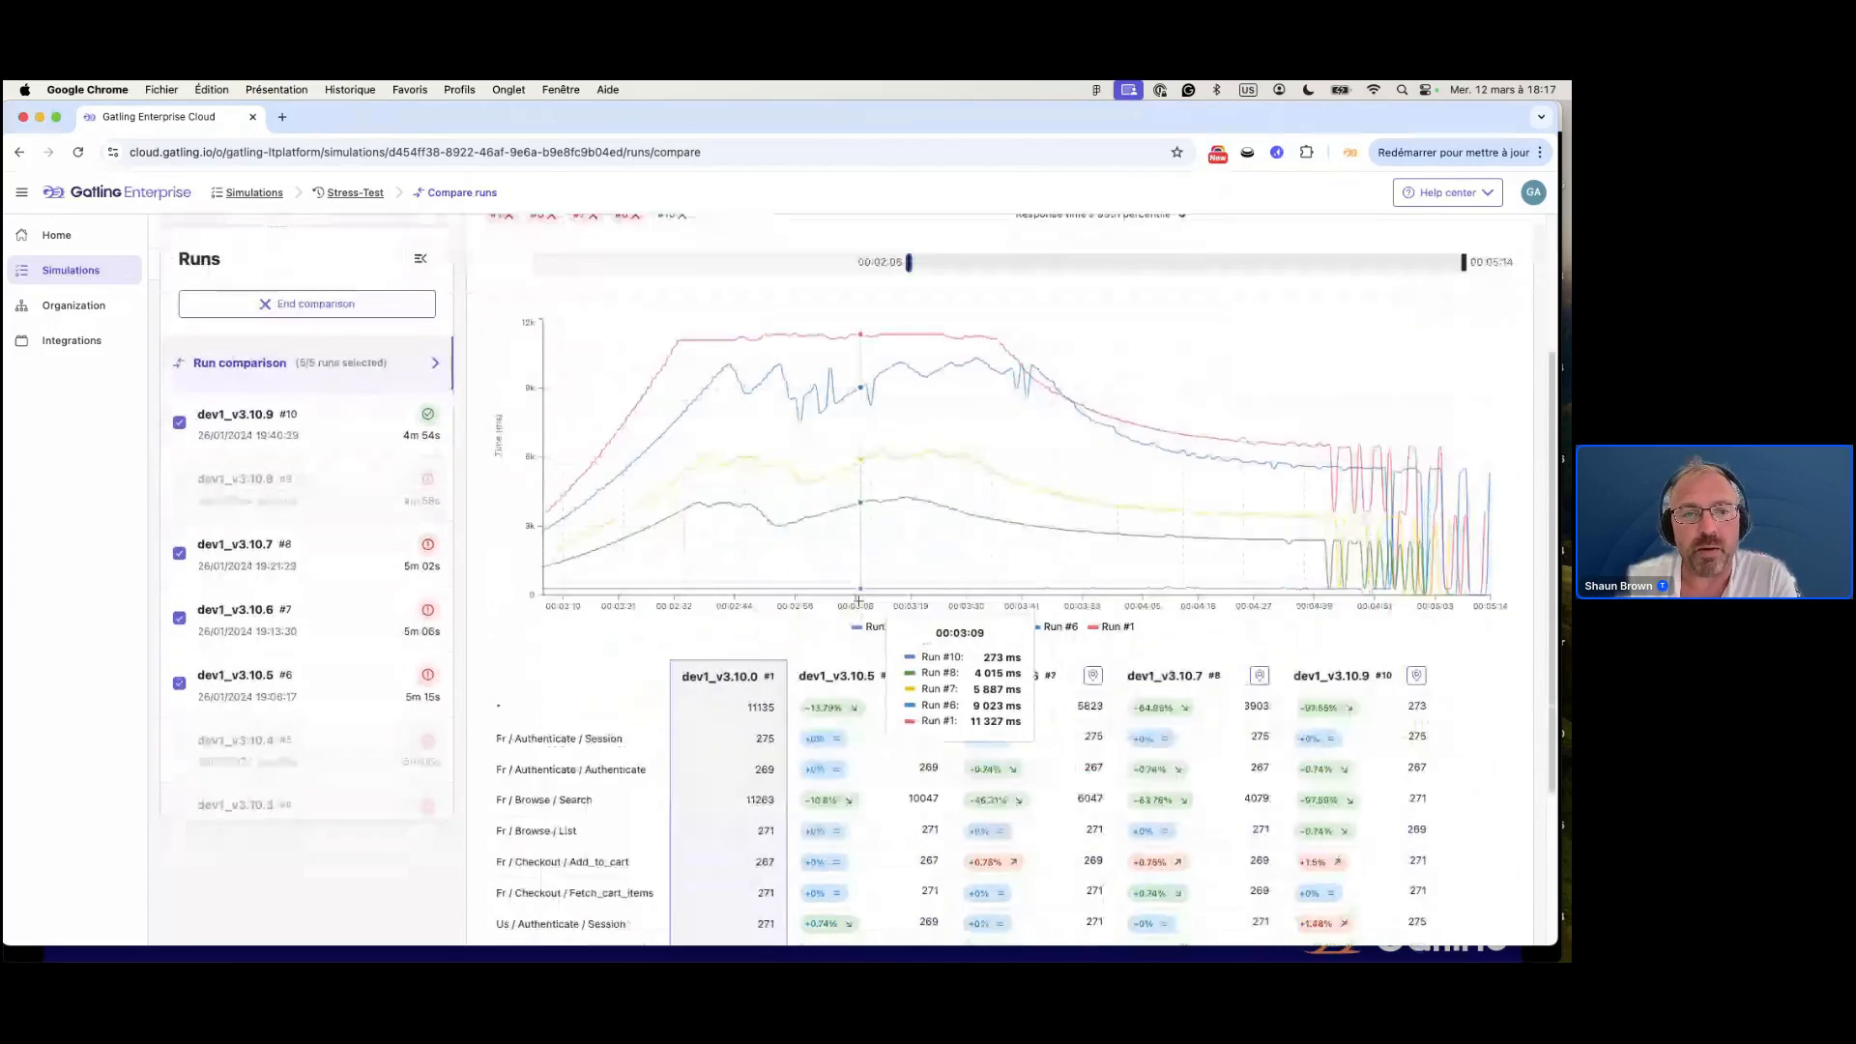
{"action": "scroll", "coordinate": [856, 598], "scroll_direction": "down", "scroll_amount": 3}
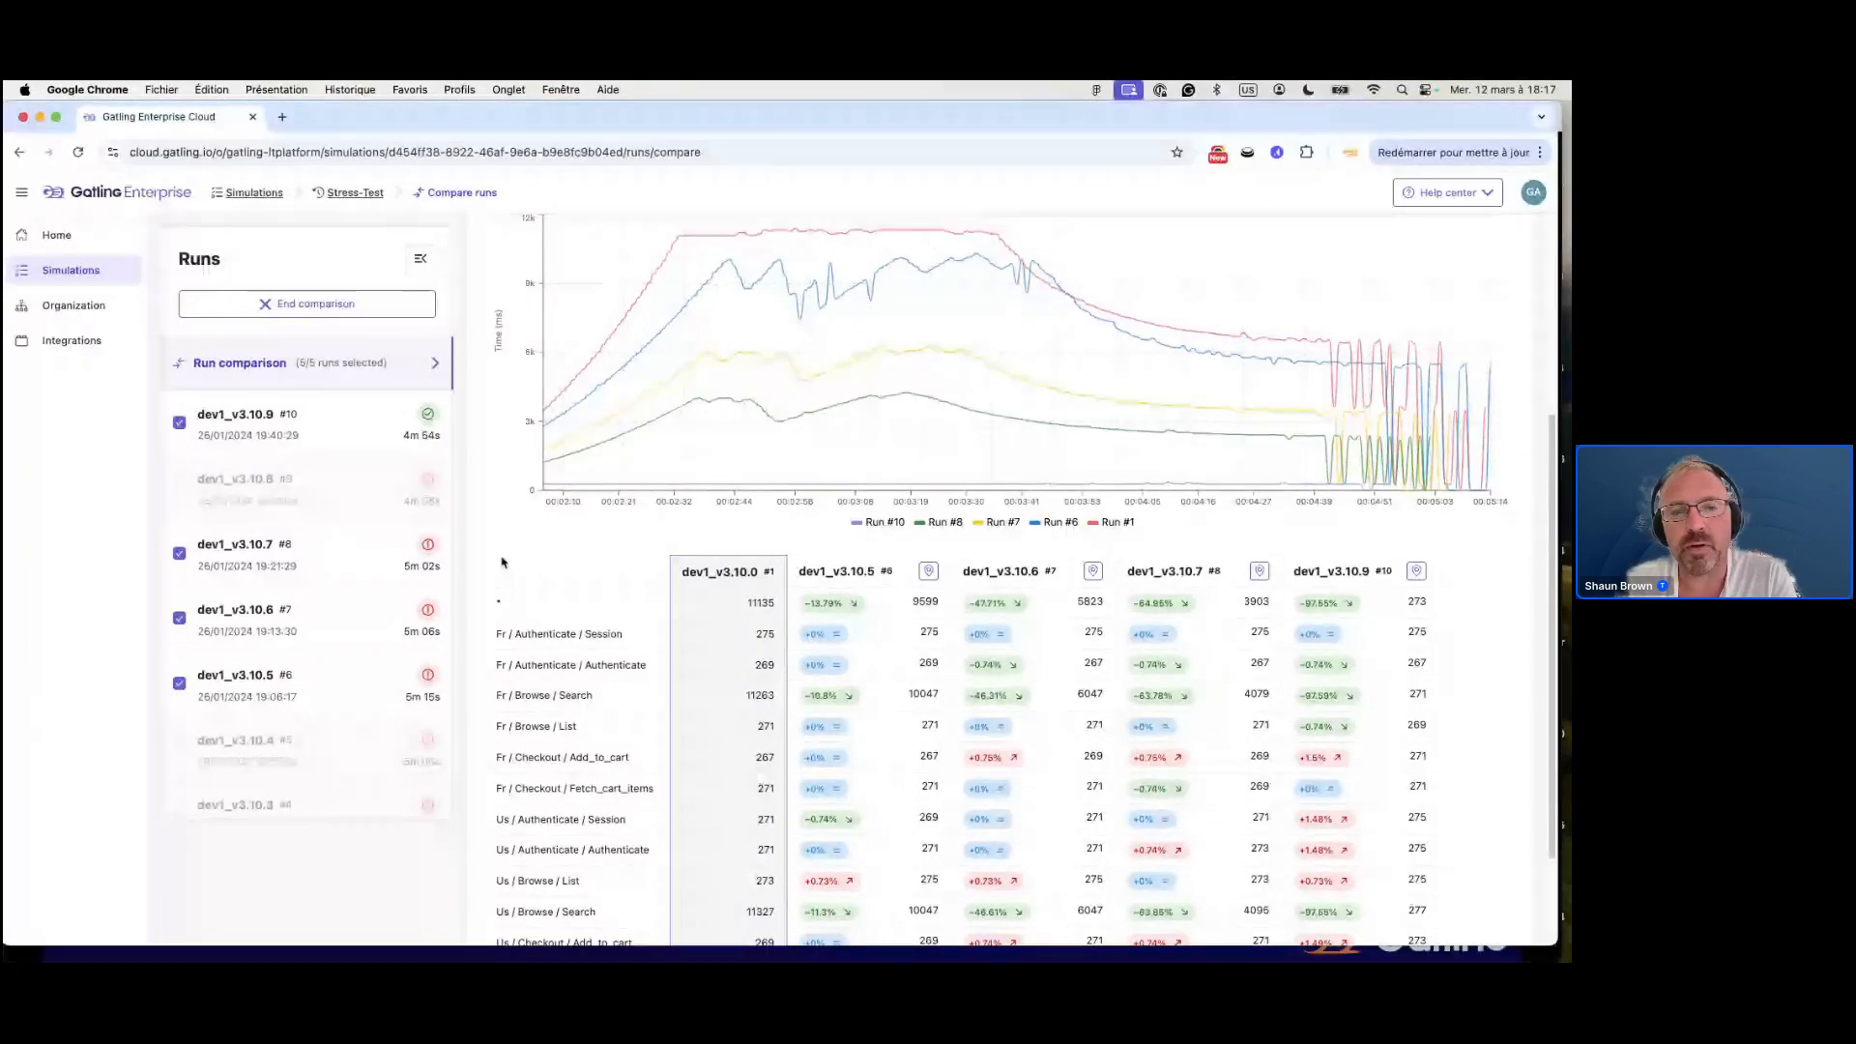
{"action": "scroll", "coordinate": [530, 552], "scroll_direction": "down", "scroll_amount": 3}
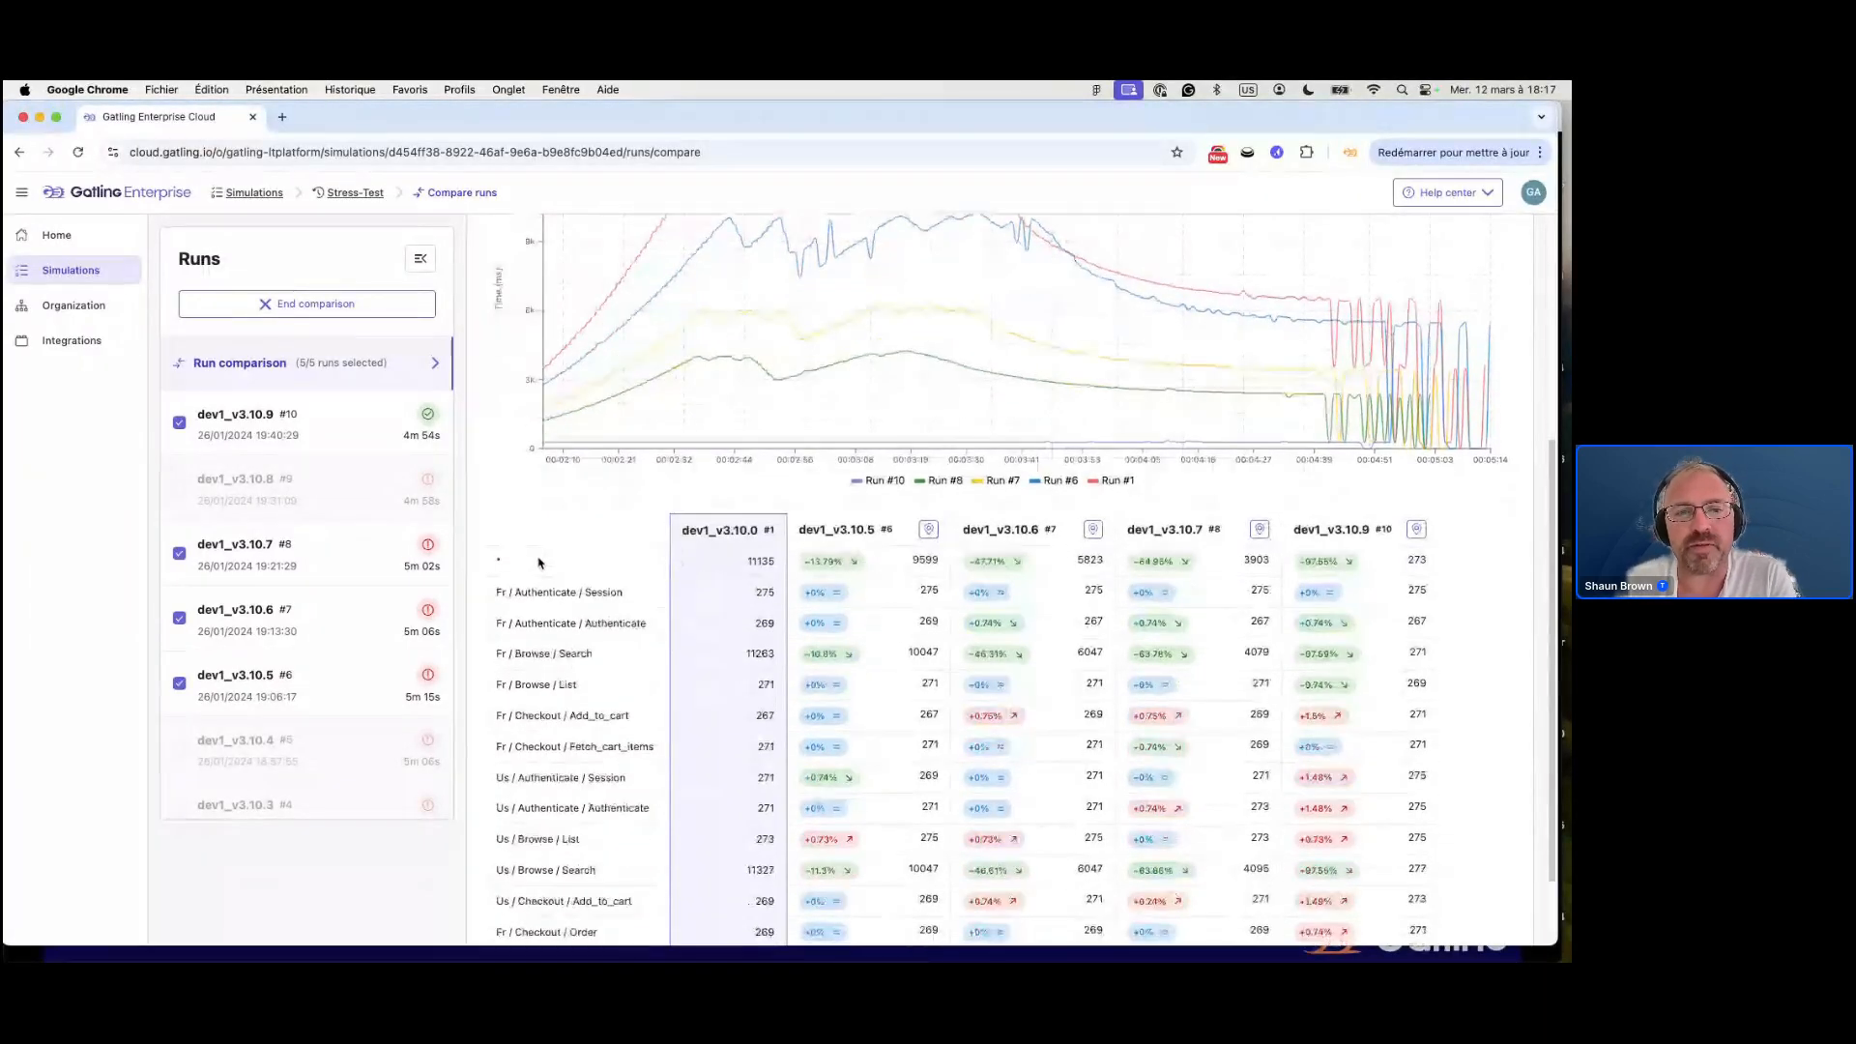
{"action": "scroll", "coordinate": [556, 799], "scroll_direction": "down", "scroll_amount": 2}
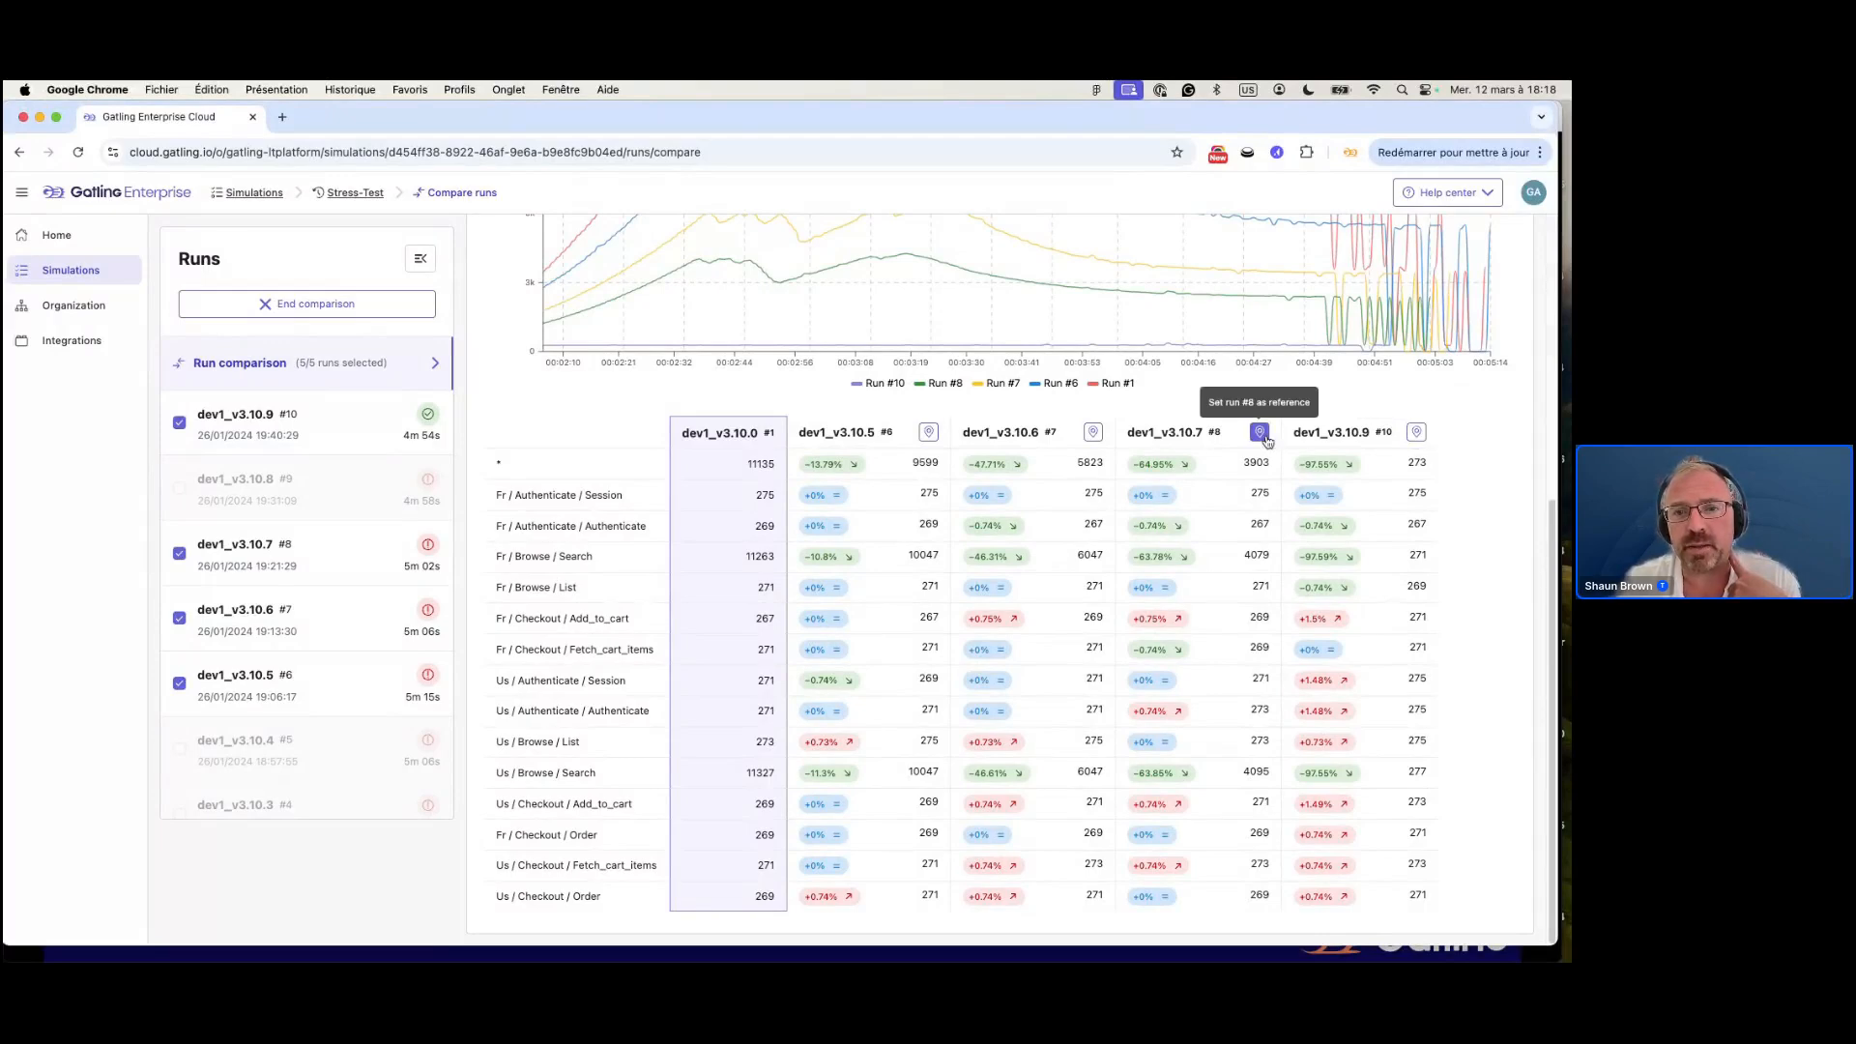
Switch the reference run to #10 and back to #1, and remove run #6 from the comparison.
{"action": "left_click", "coordinate": [1417, 432]}
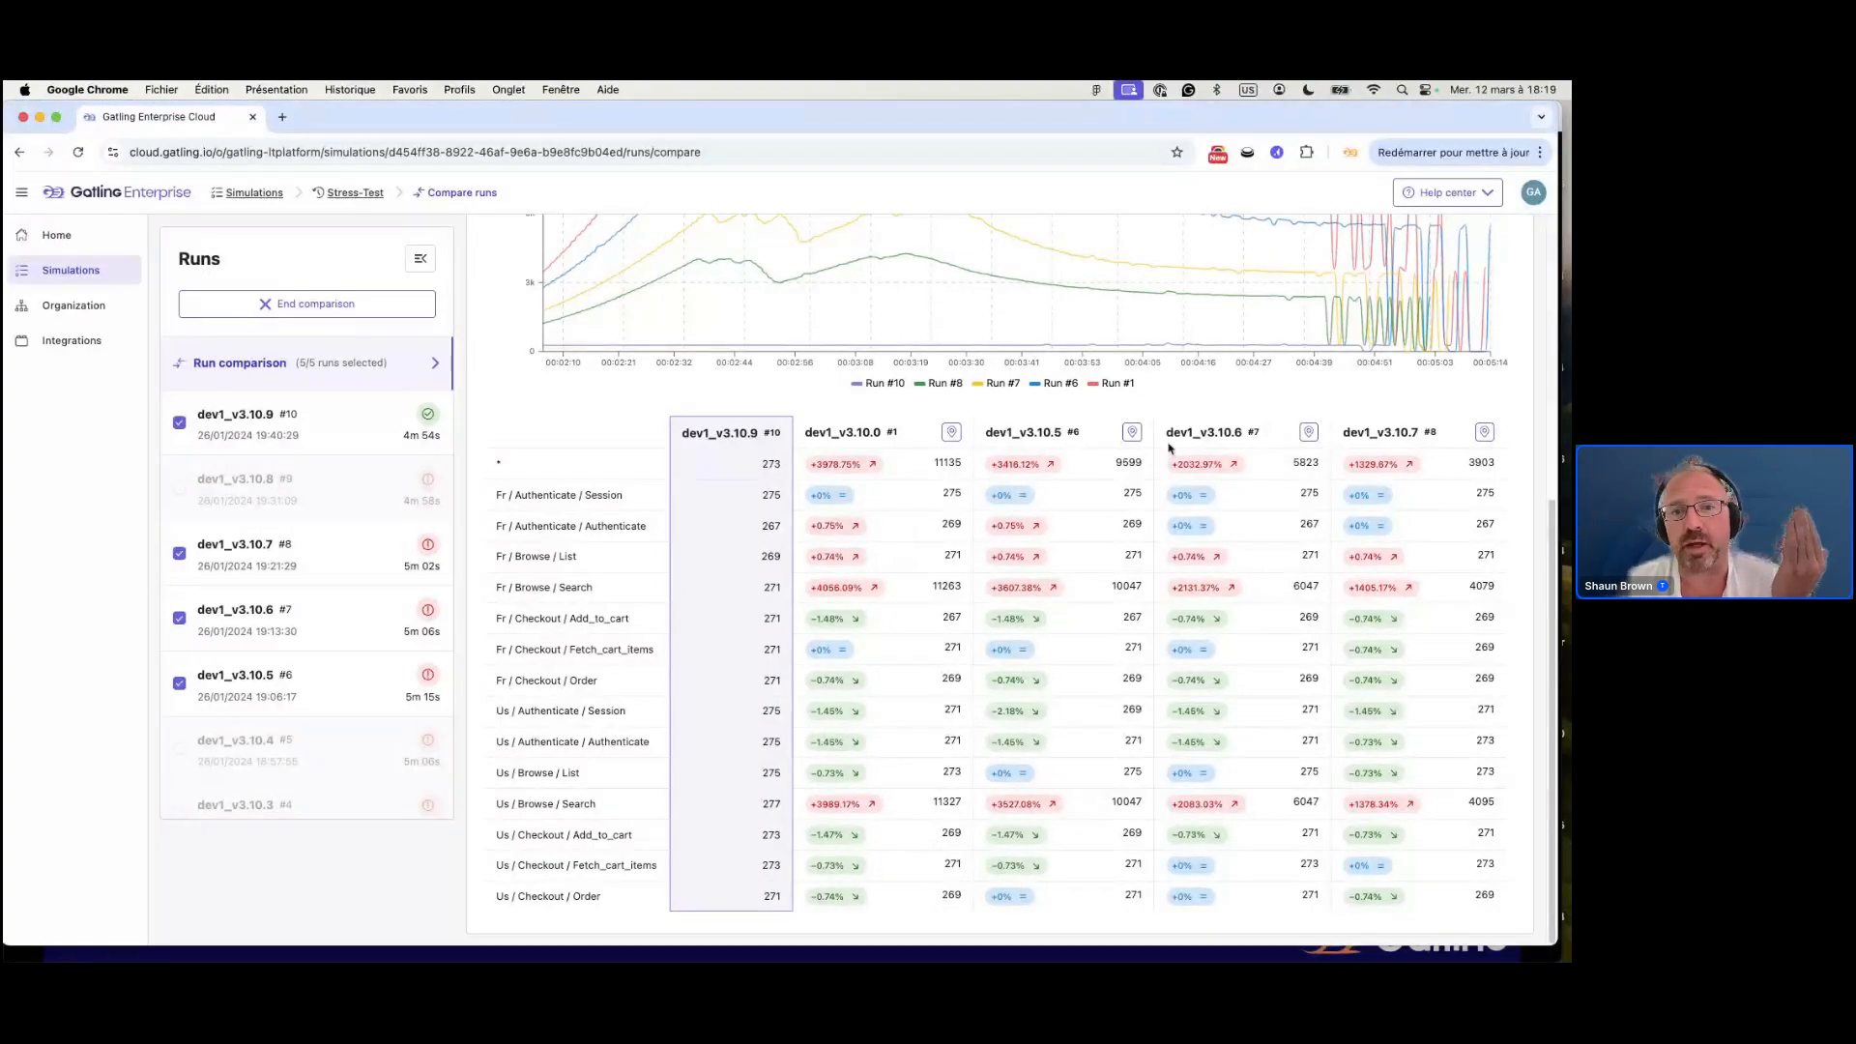
{"action": "left_click", "coordinate": [952, 434]}
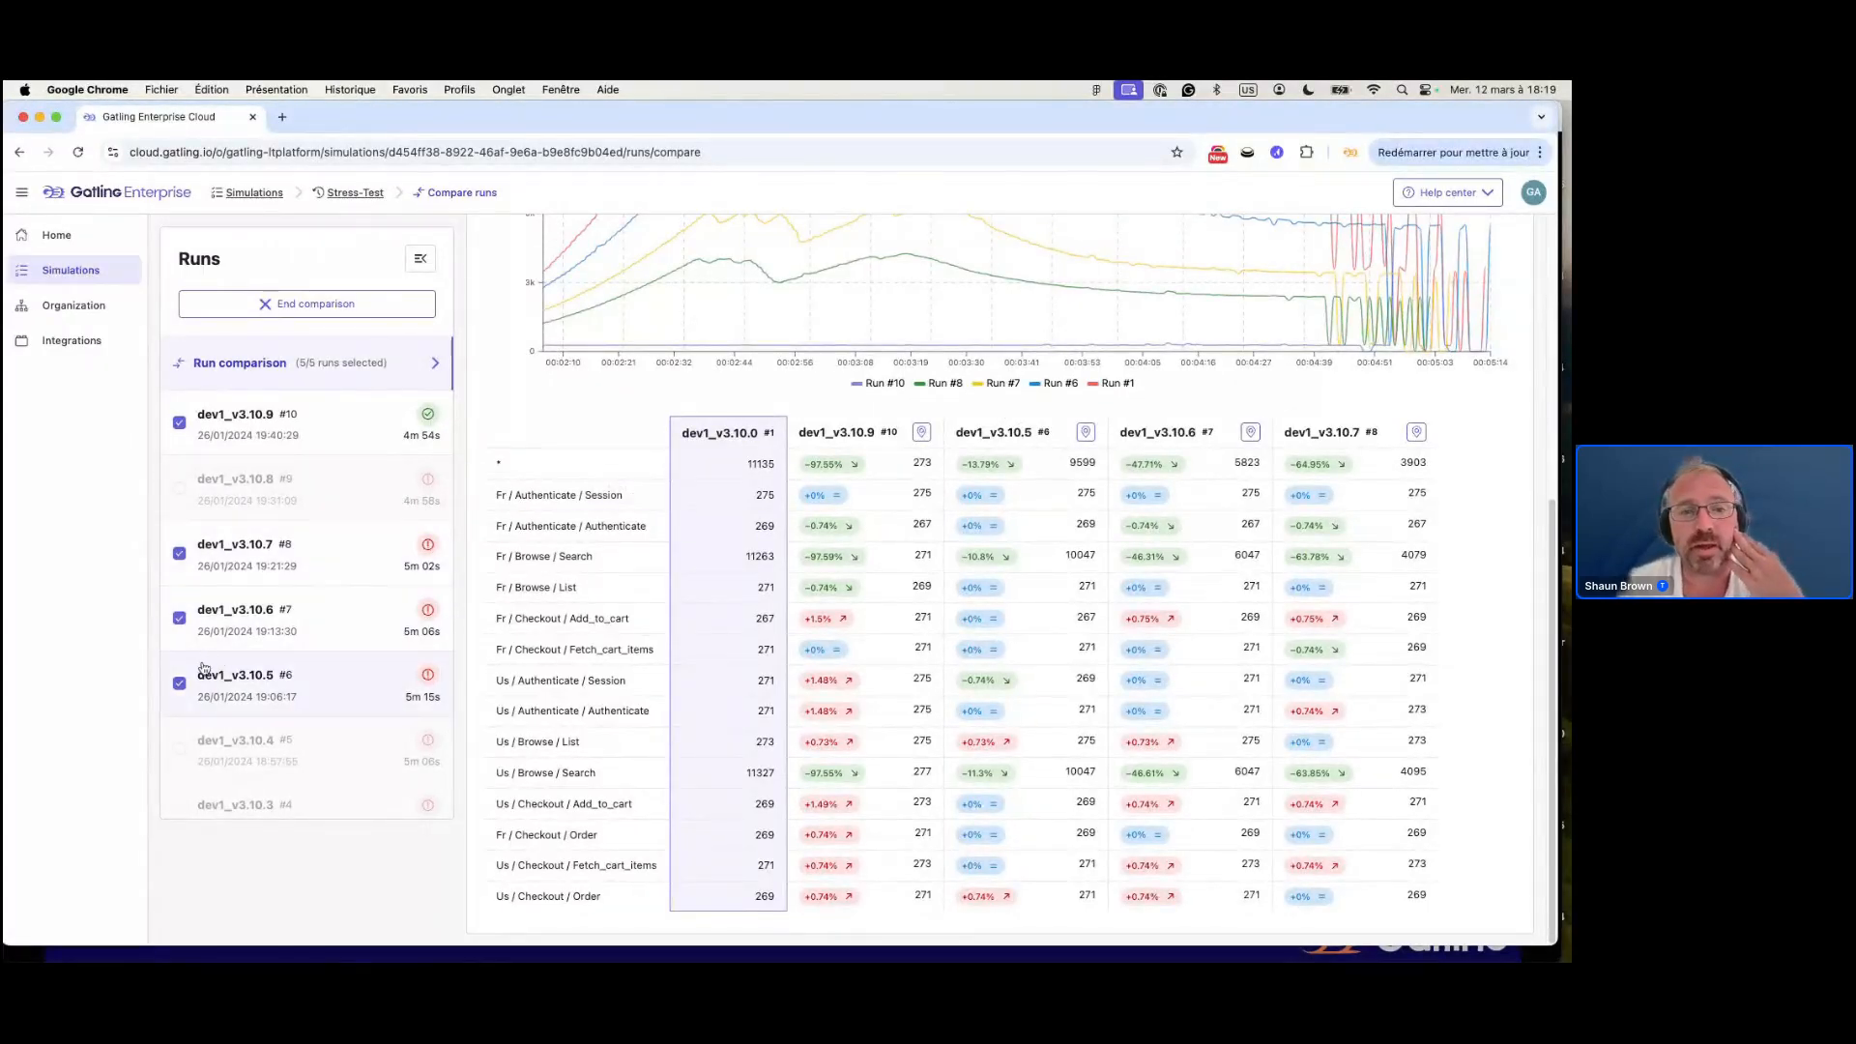
{"action": "left_click", "coordinate": [187, 689]}
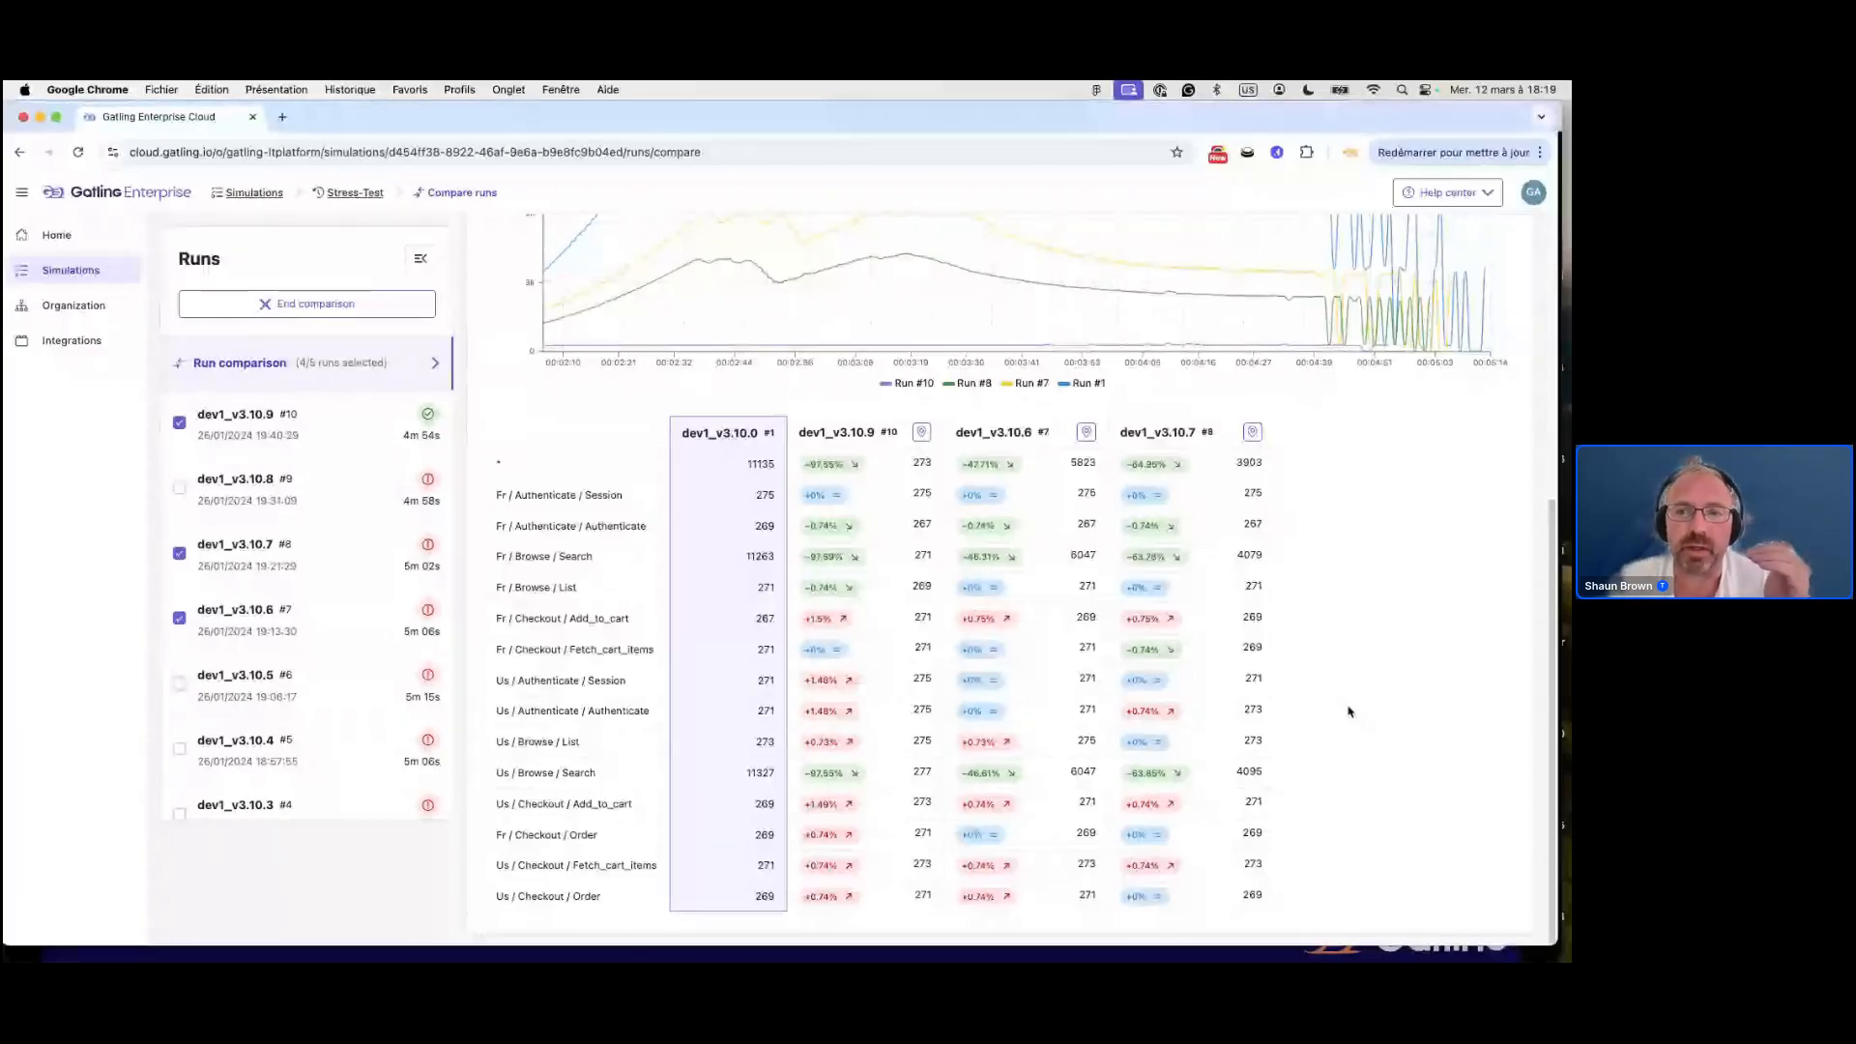
Change the comparison metric to Throughput (requests per second).
{"action": "scroll", "coordinate": [1348, 711], "scroll_direction": "up", "scroll_amount": 4}
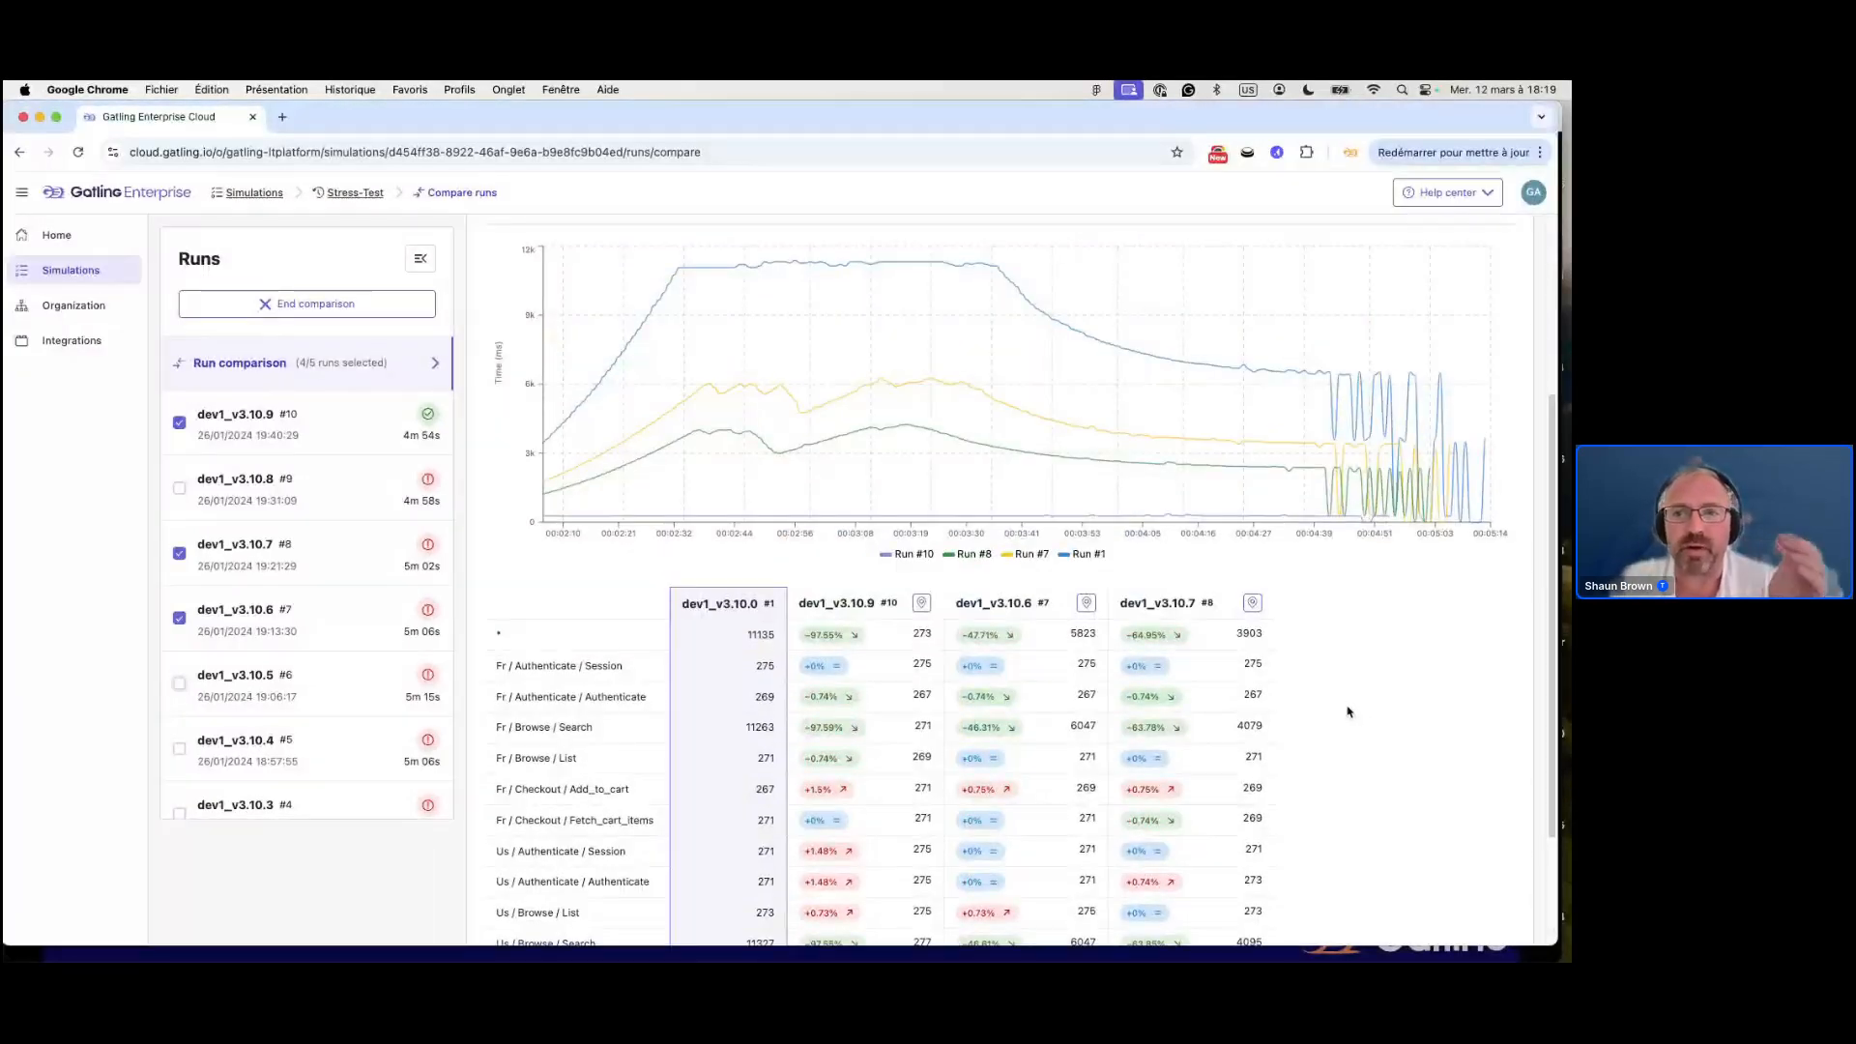
{"action": "scroll", "coordinate": [1347, 712], "scroll_direction": "up", "scroll_amount": 1}
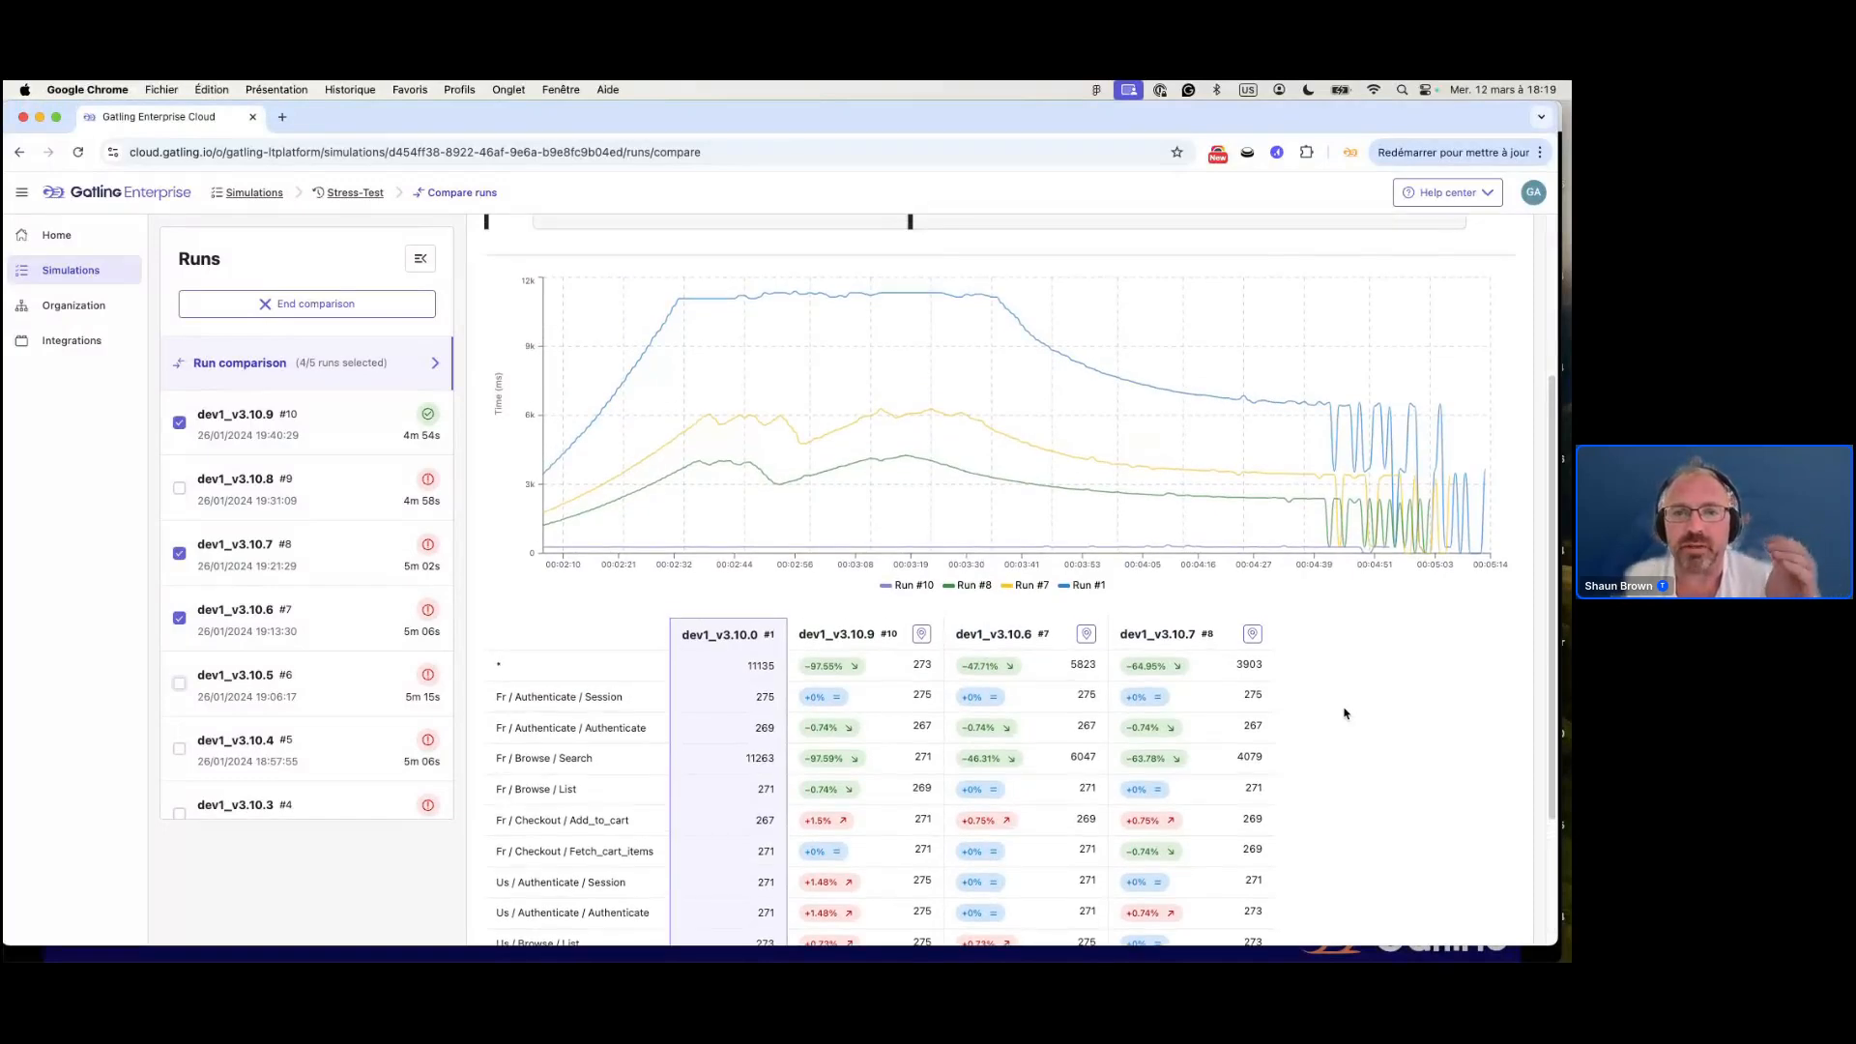
{"action": "scroll", "coordinate": [1346, 711], "scroll_direction": "up", "scroll_amount": 1}
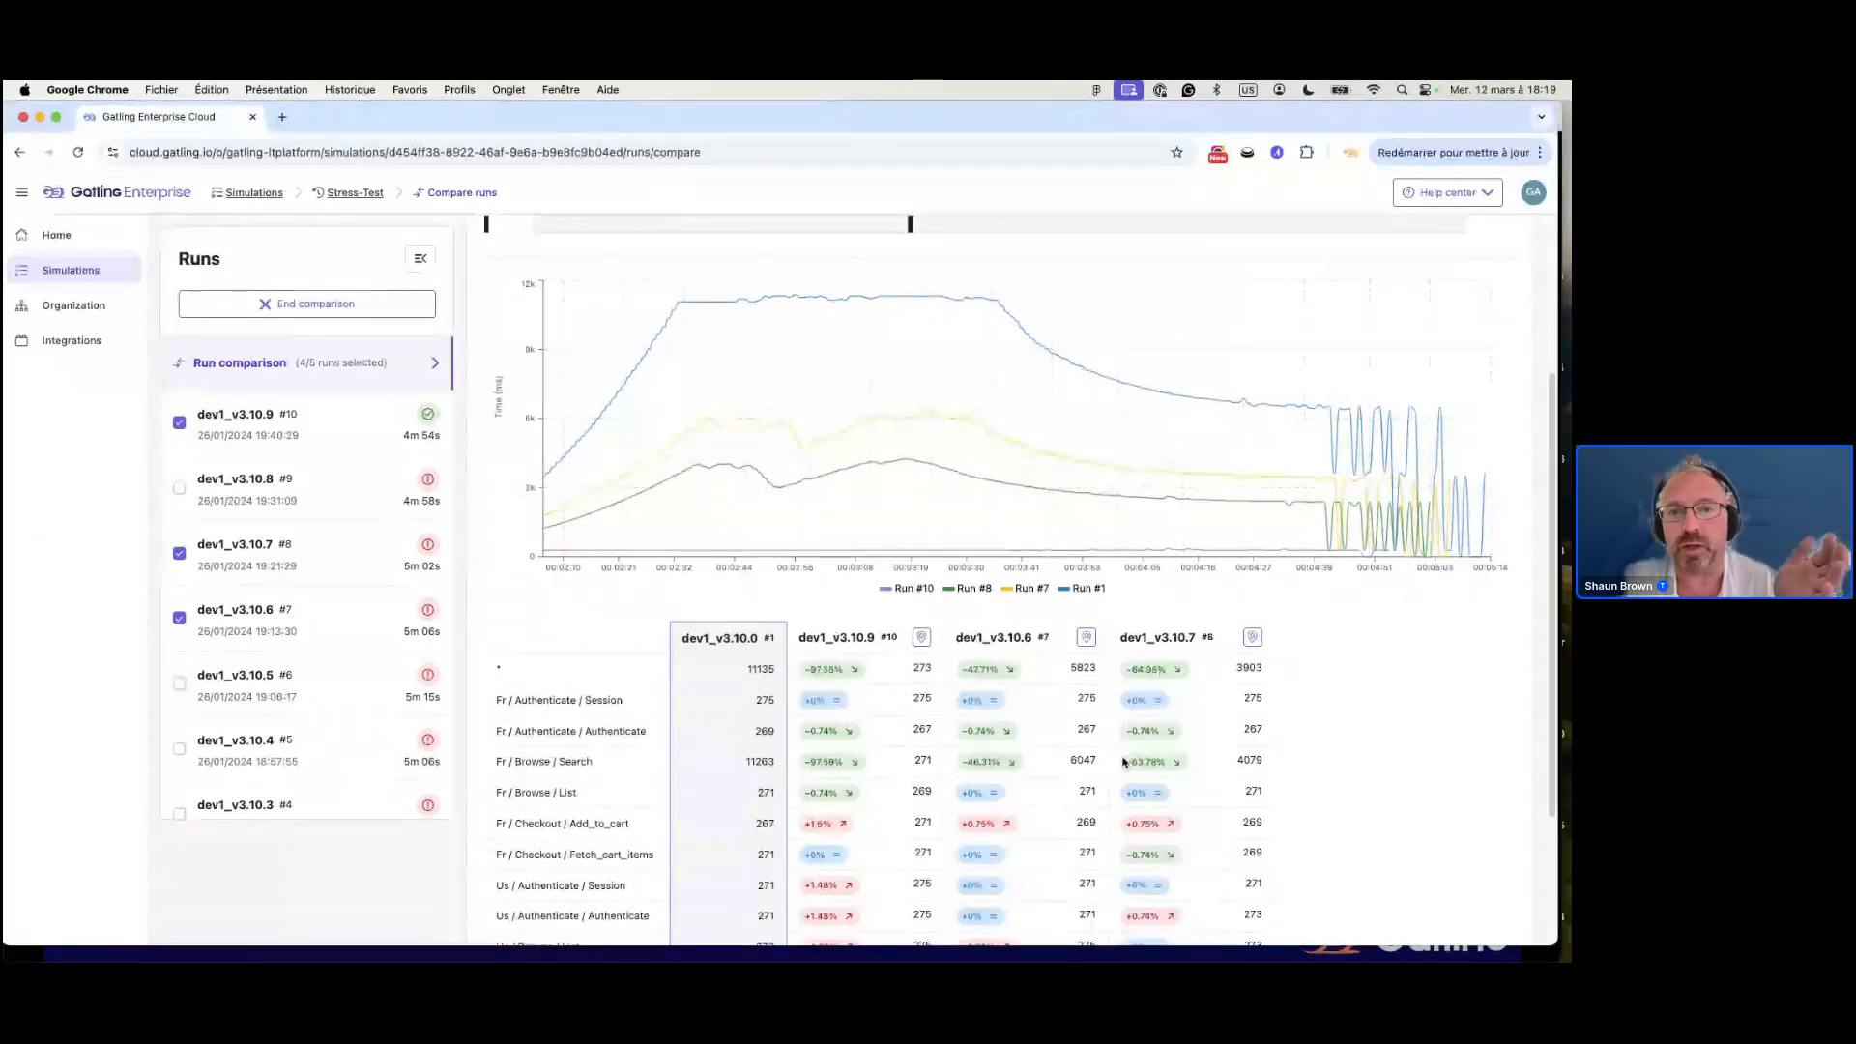
{"action": "scroll", "coordinate": [1123, 762], "scroll_direction": "up", "scroll_amount": 3}
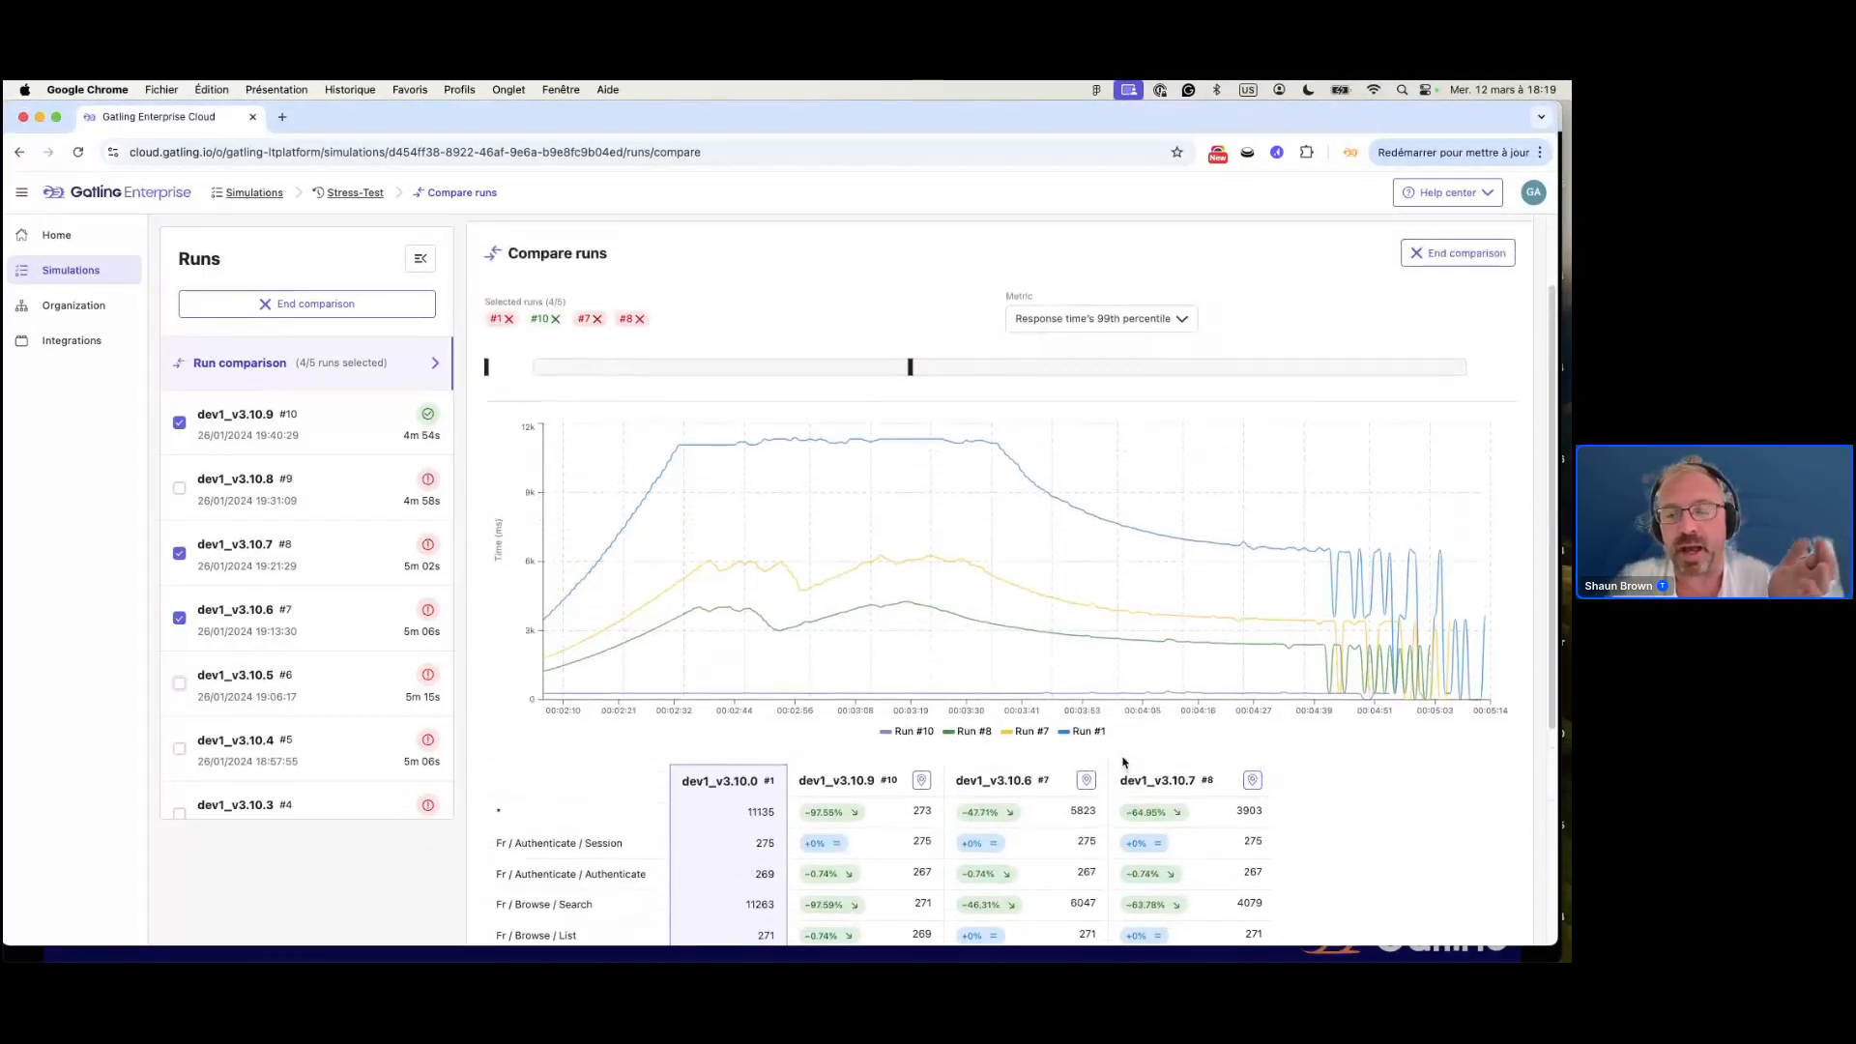
{"action": "scroll", "coordinate": [1080, 722], "scroll_direction": "down", "scroll_amount": 1}
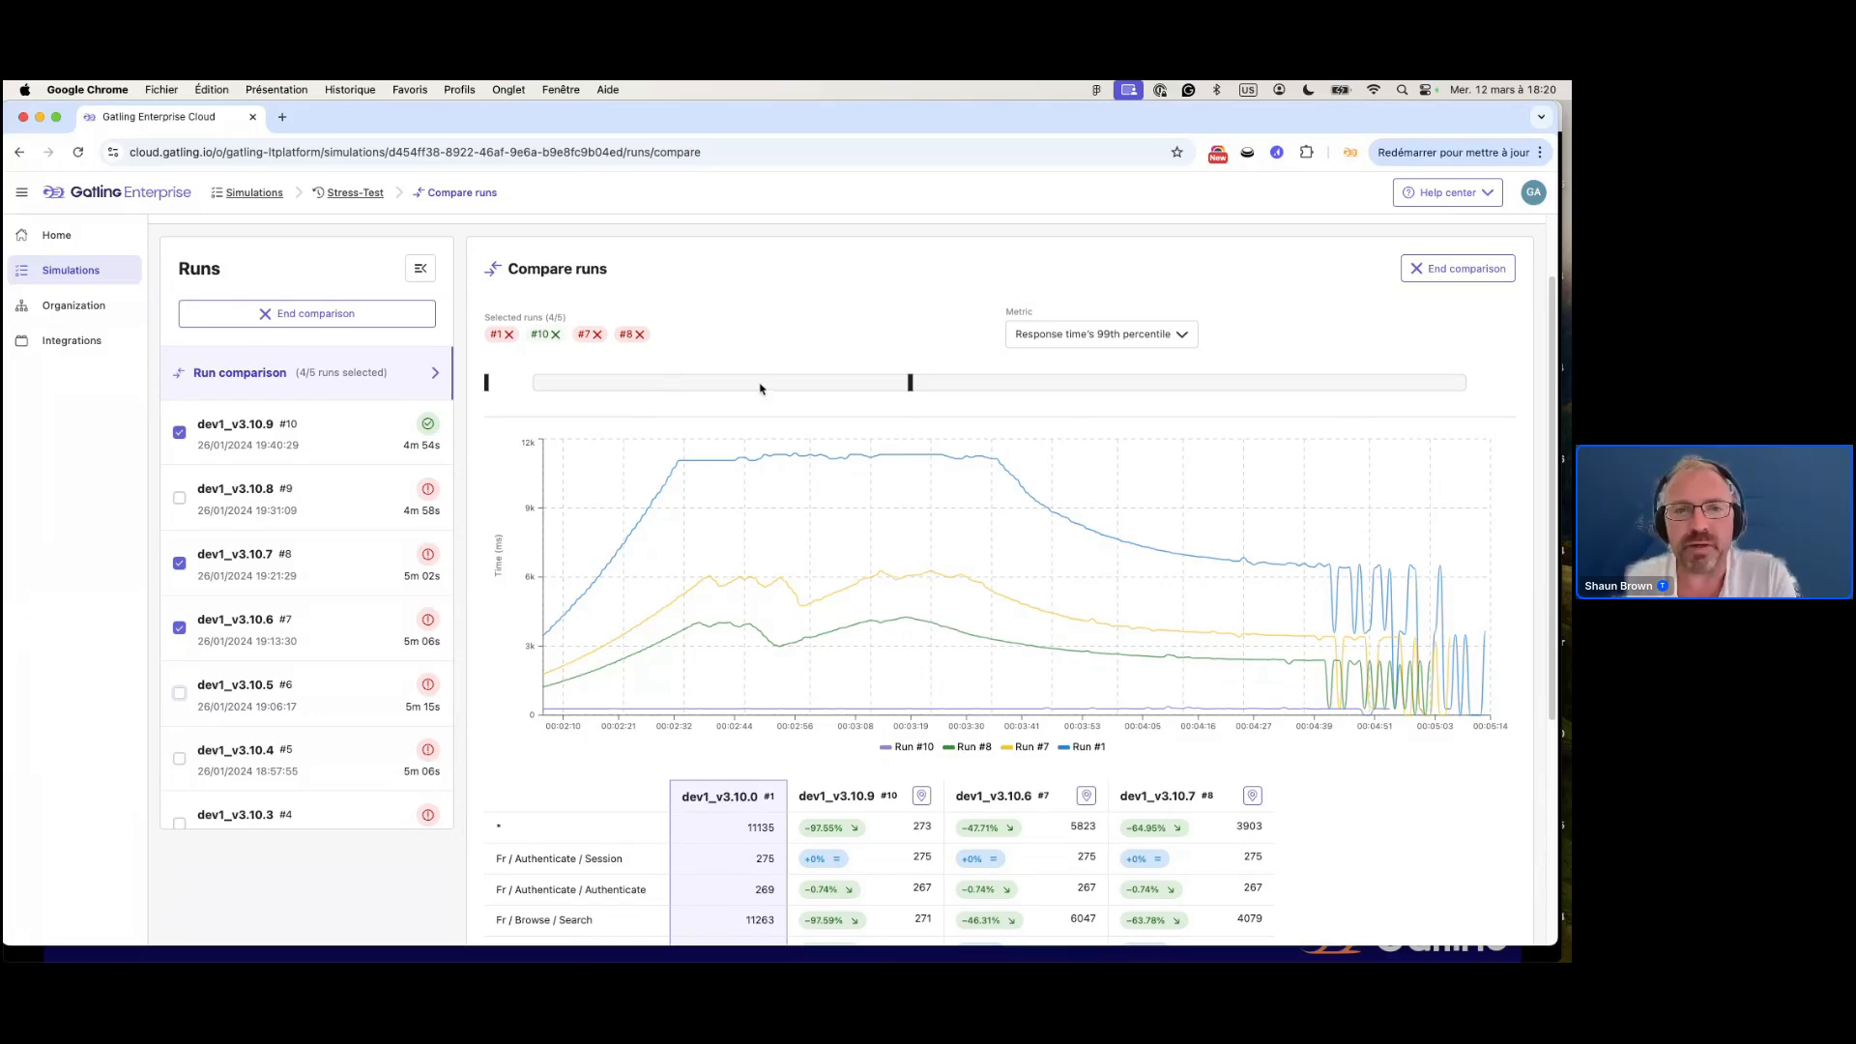
{"action": "left_click", "coordinate": [1146, 340]}
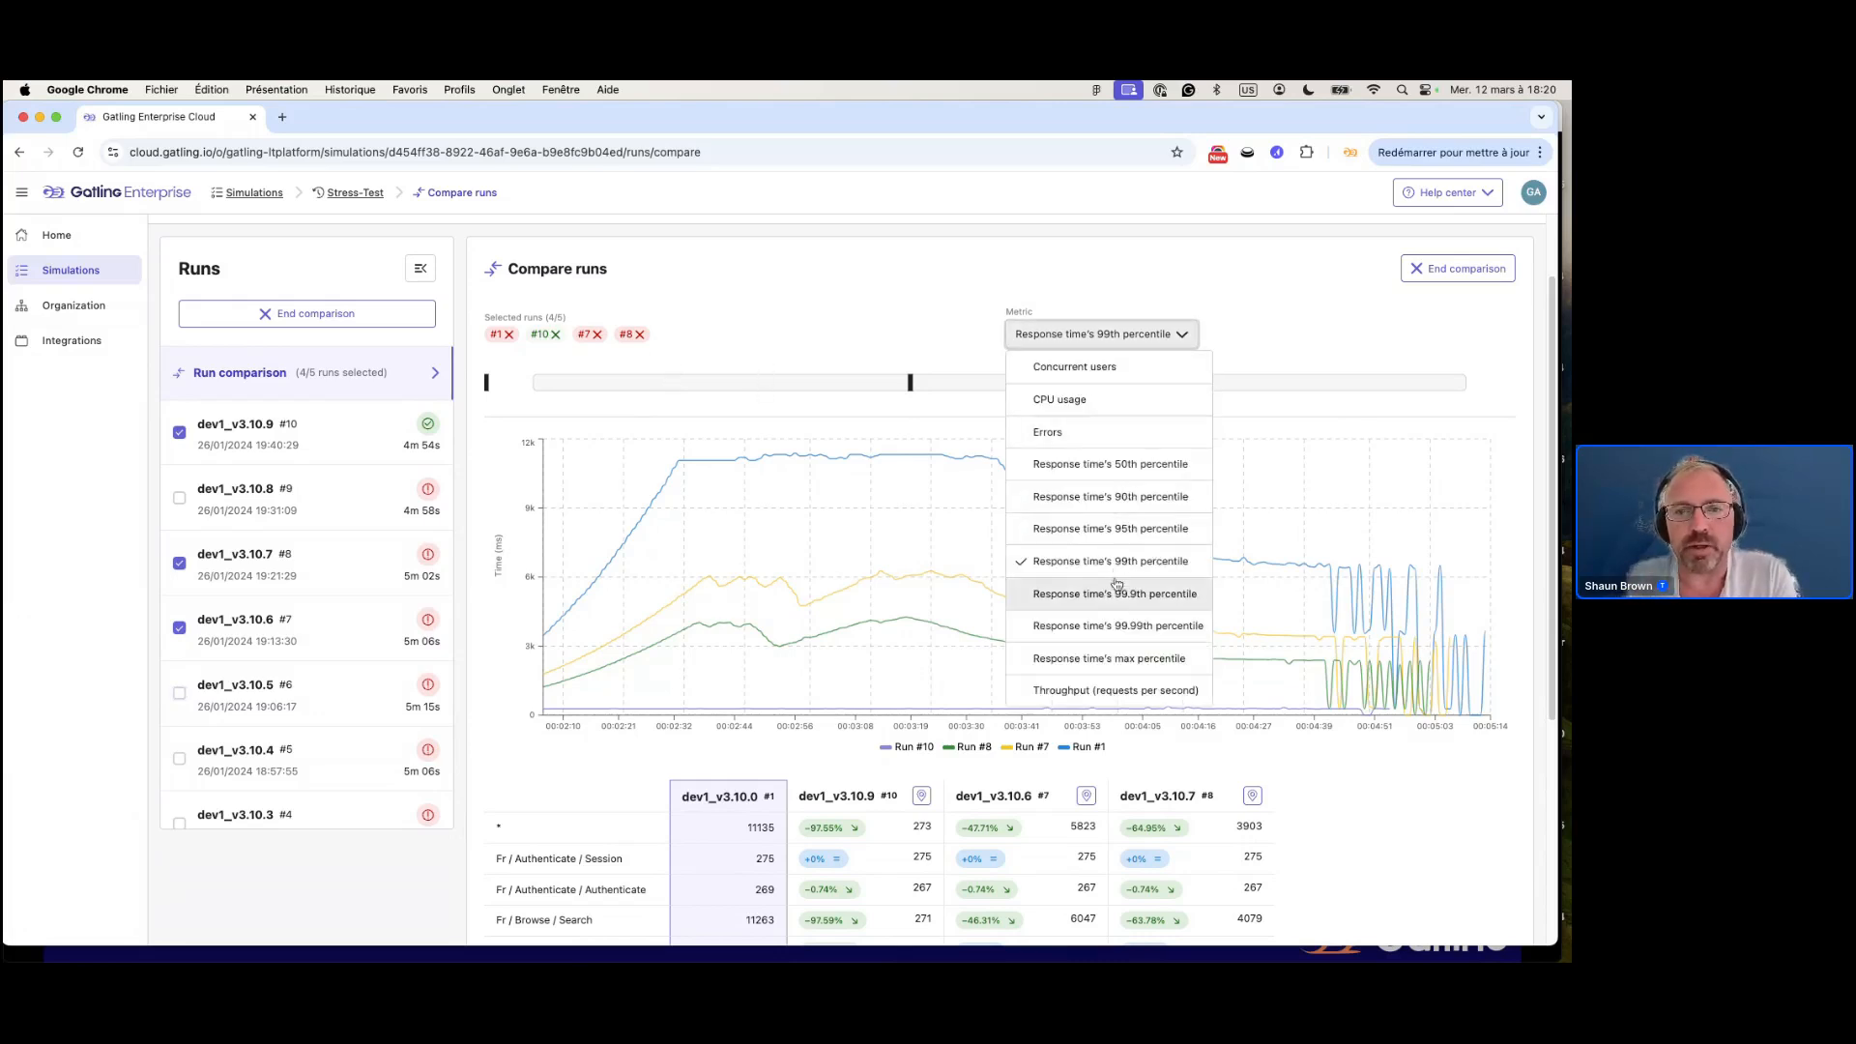
{"action": "left_click", "coordinate": [1111, 692]}
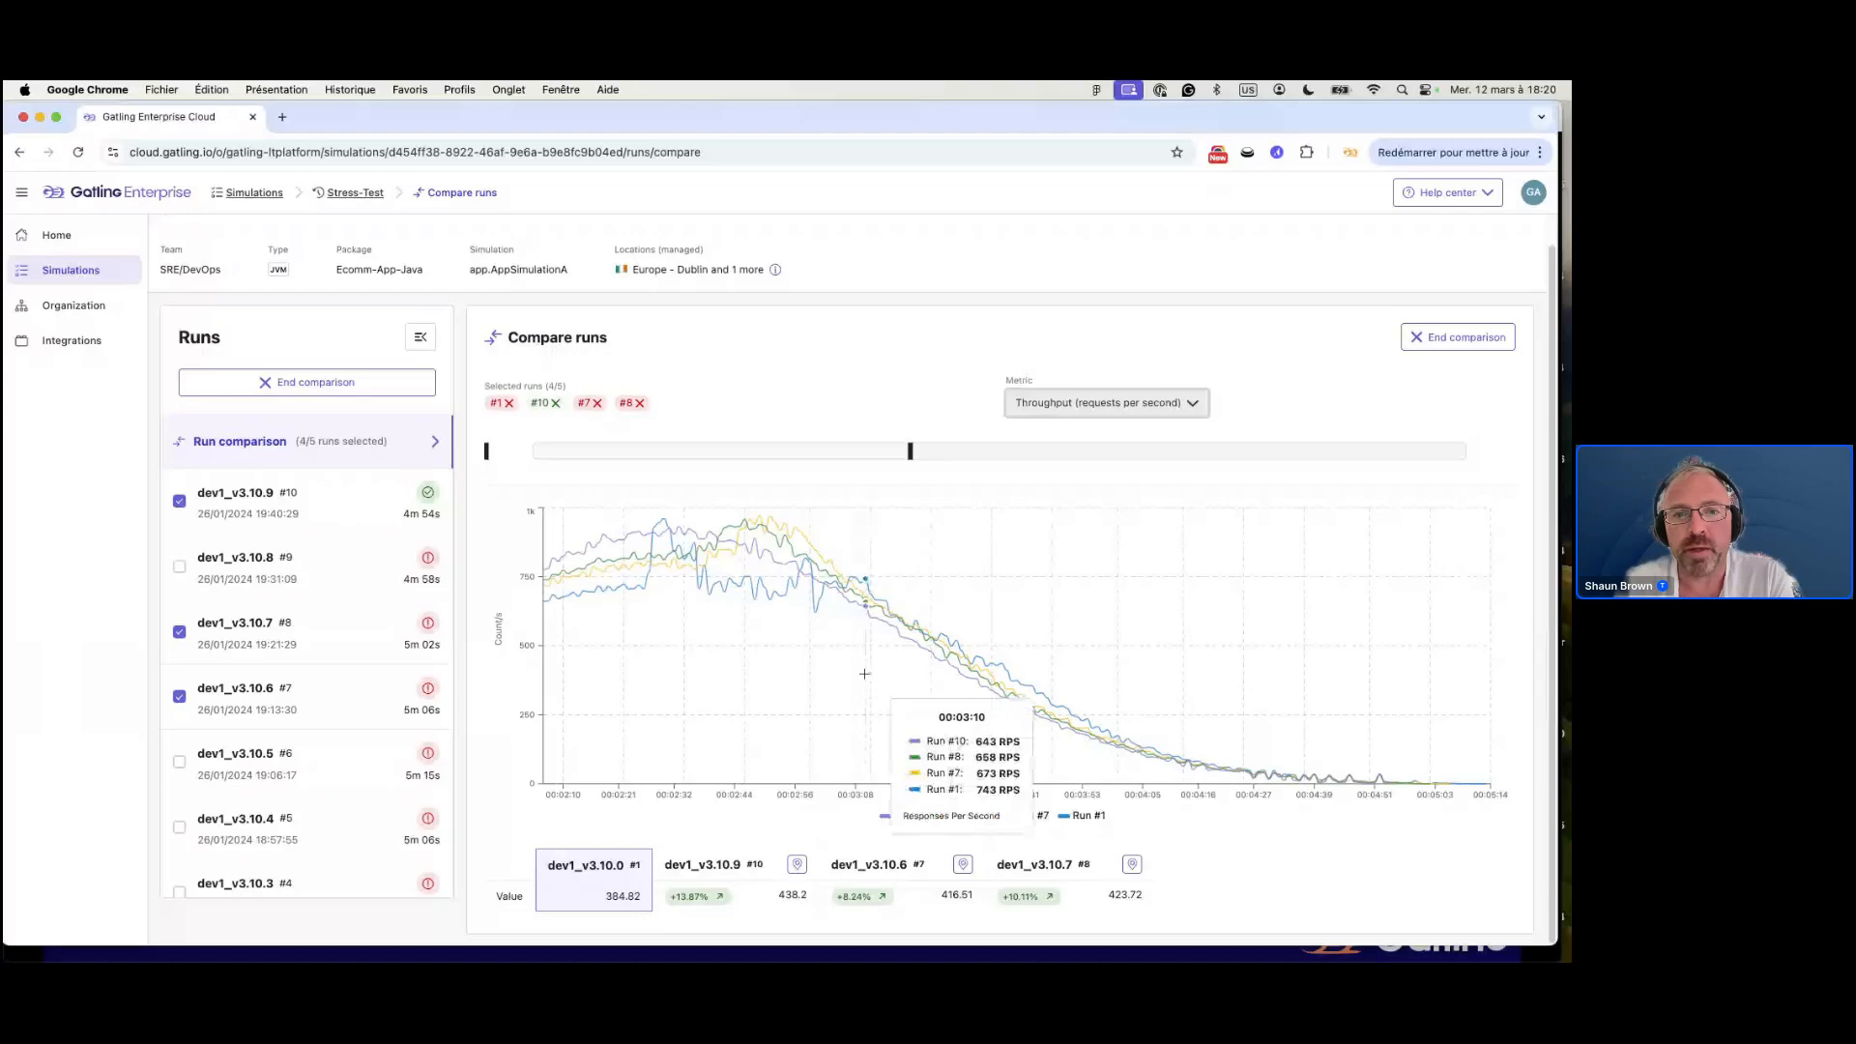
Isolate run #10 in the throughput chart, overlay runs #8, #7 and #1 in turn, and leave only run #10 displayed.
{"action": "left_click", "coordinate": [887, 822]}
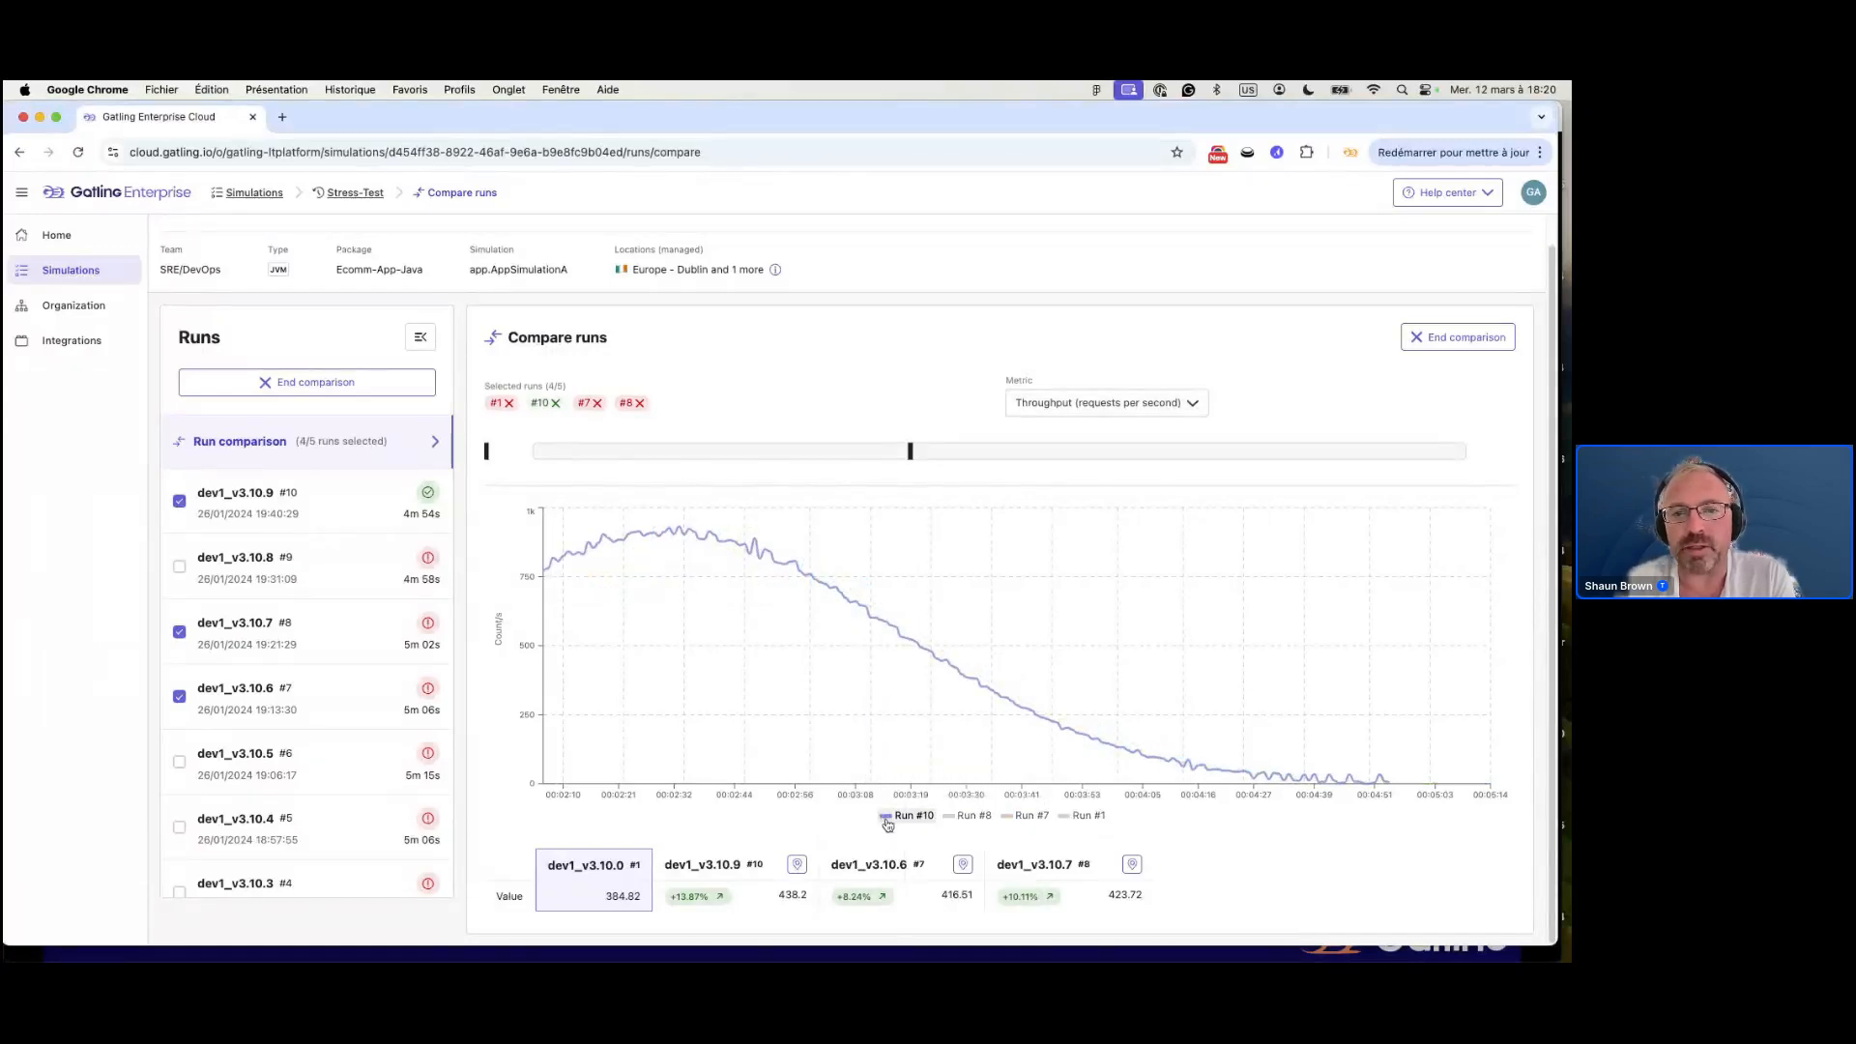
{"action": "left_click", "coordinate": [952, 818]}
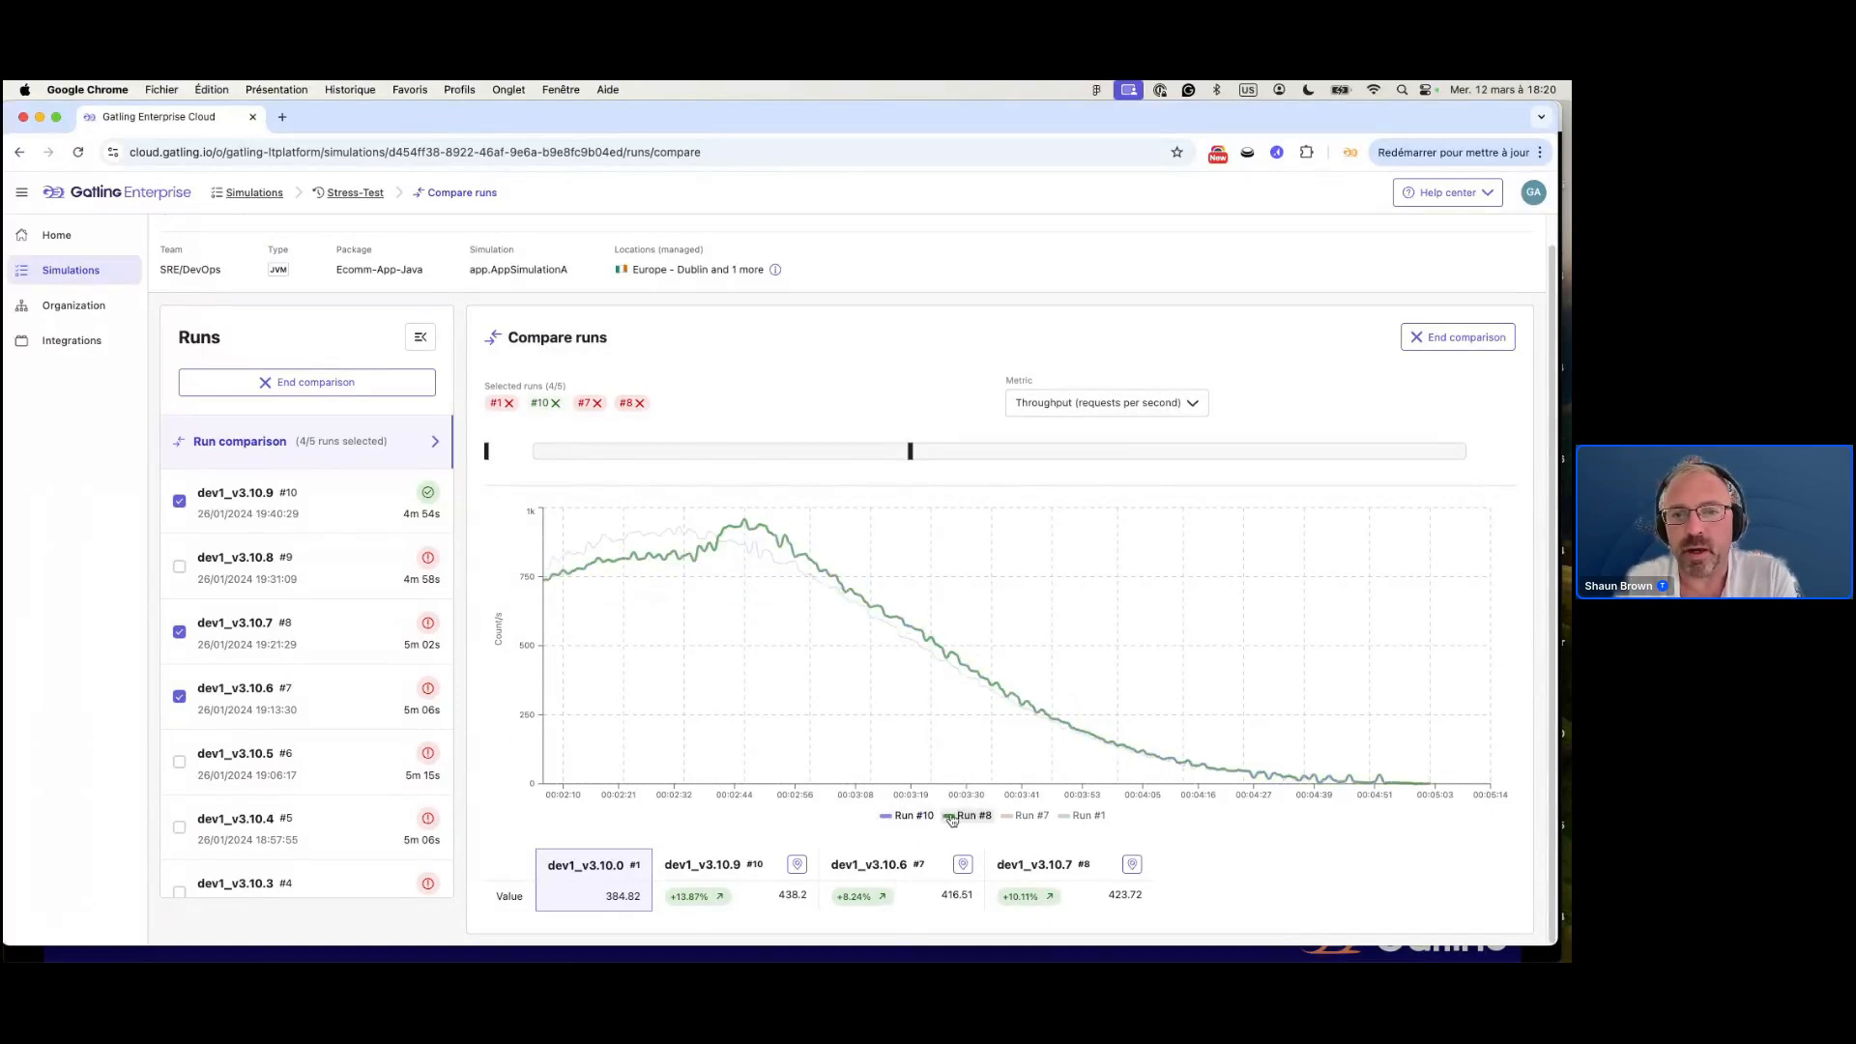
{"action": "left_click", "coordinate": [1028, 817]}
{"action": "left_click", "coordinate": [1081, 817]}
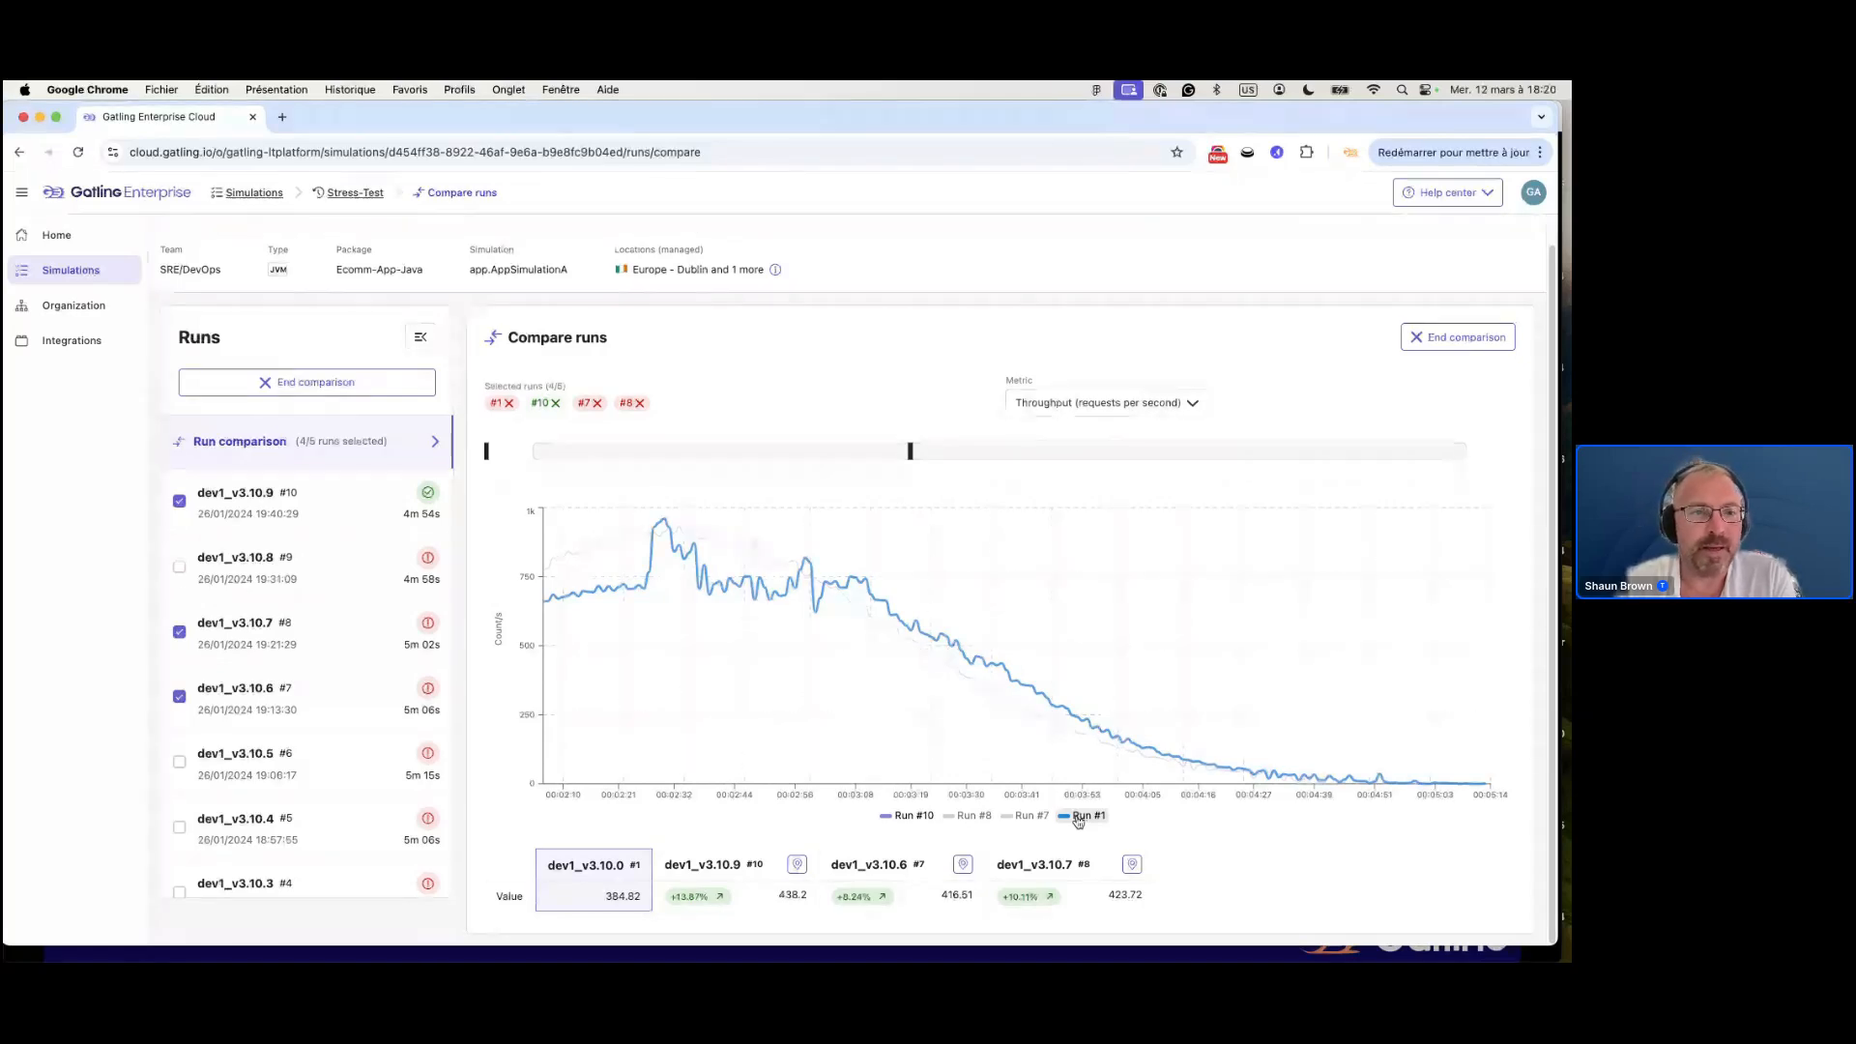
{"action": "left_click", "coordinate": [1078, 819]}
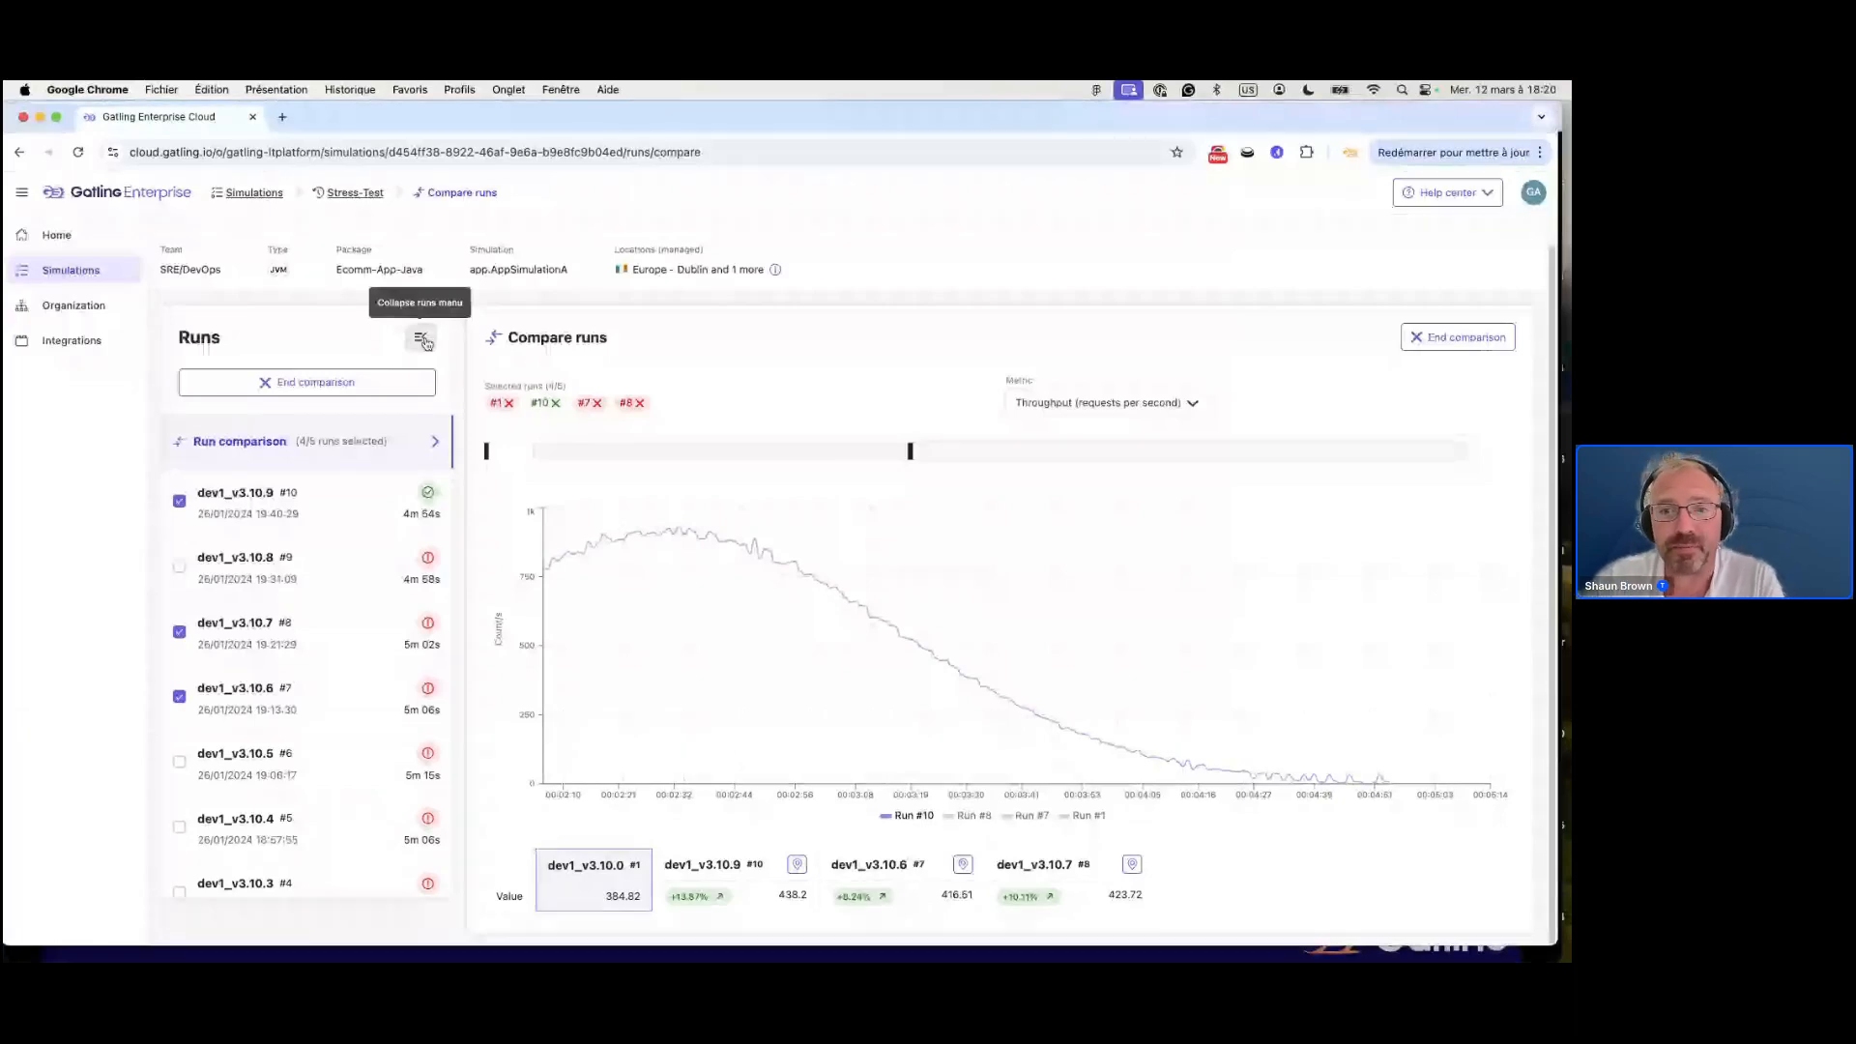
Collapse the runs list to widen the comparison chart, and expand it again.
{"action": "left_click", "coordinate": [421, 339]}
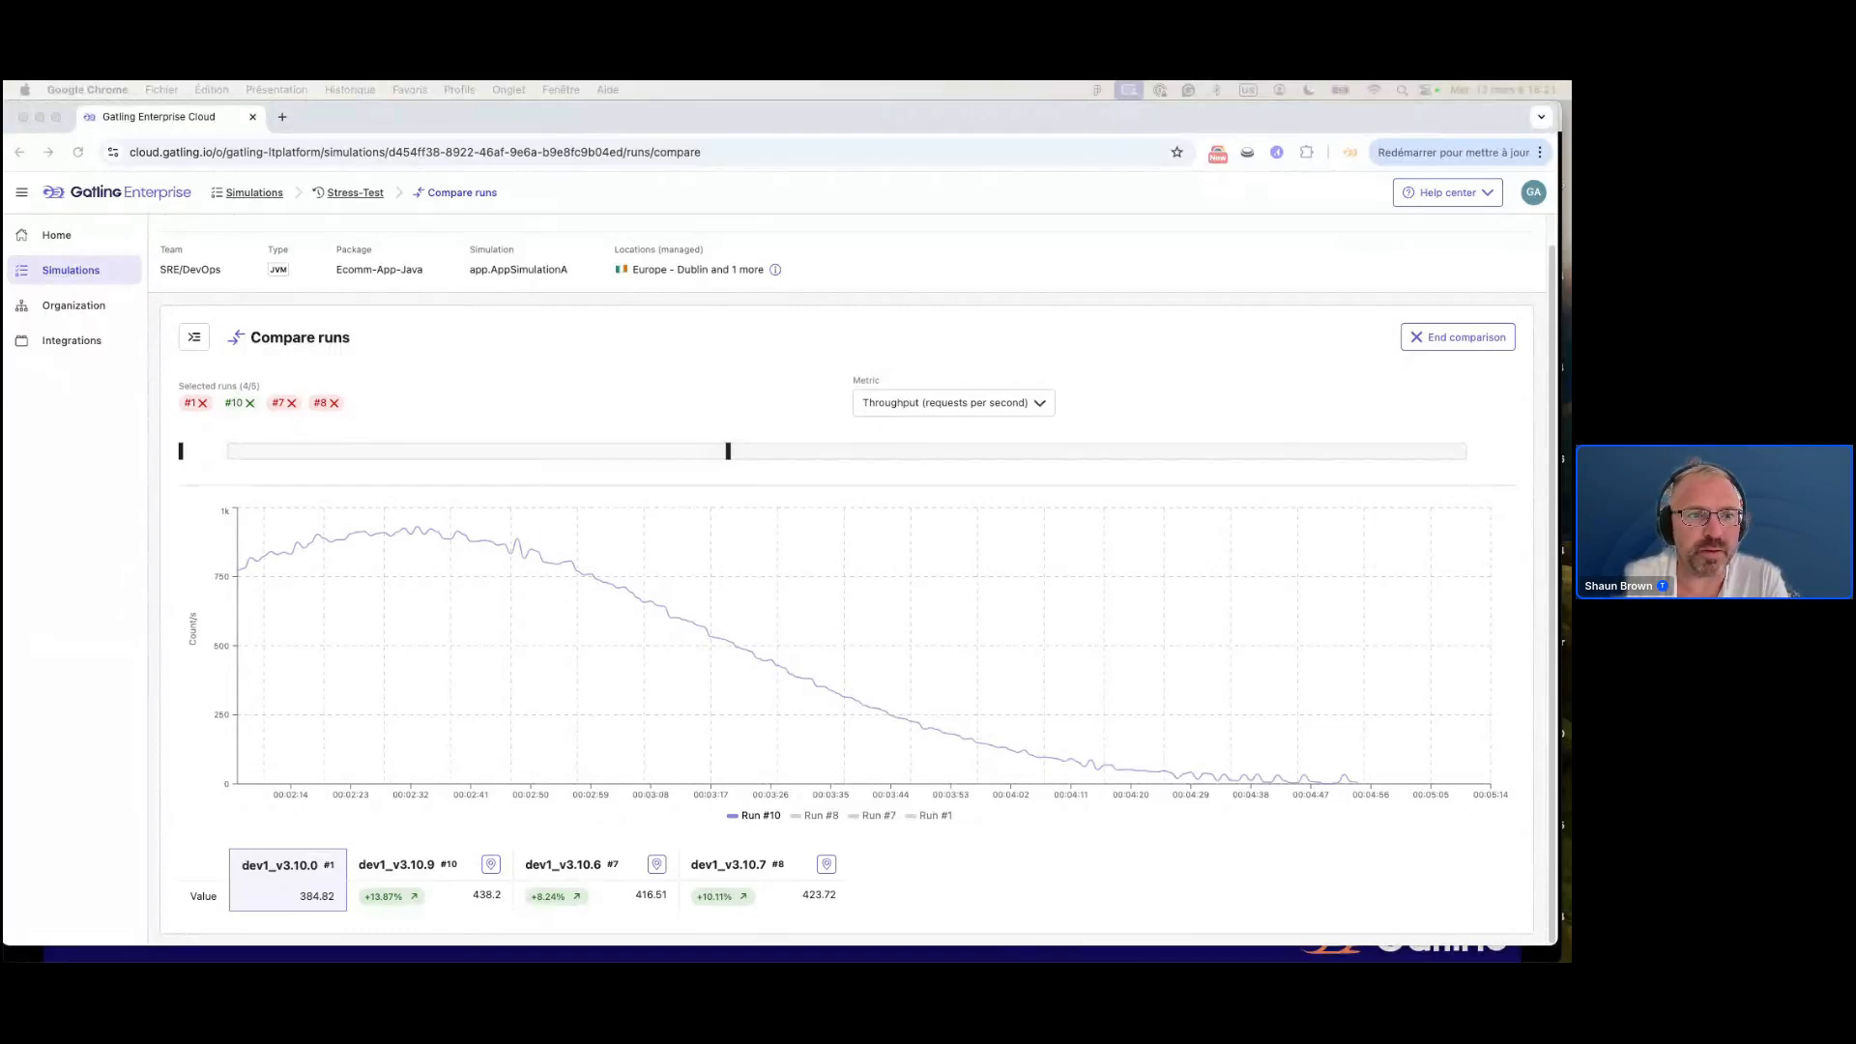
{"action": "left_click", "coordinate": [196, 341]}
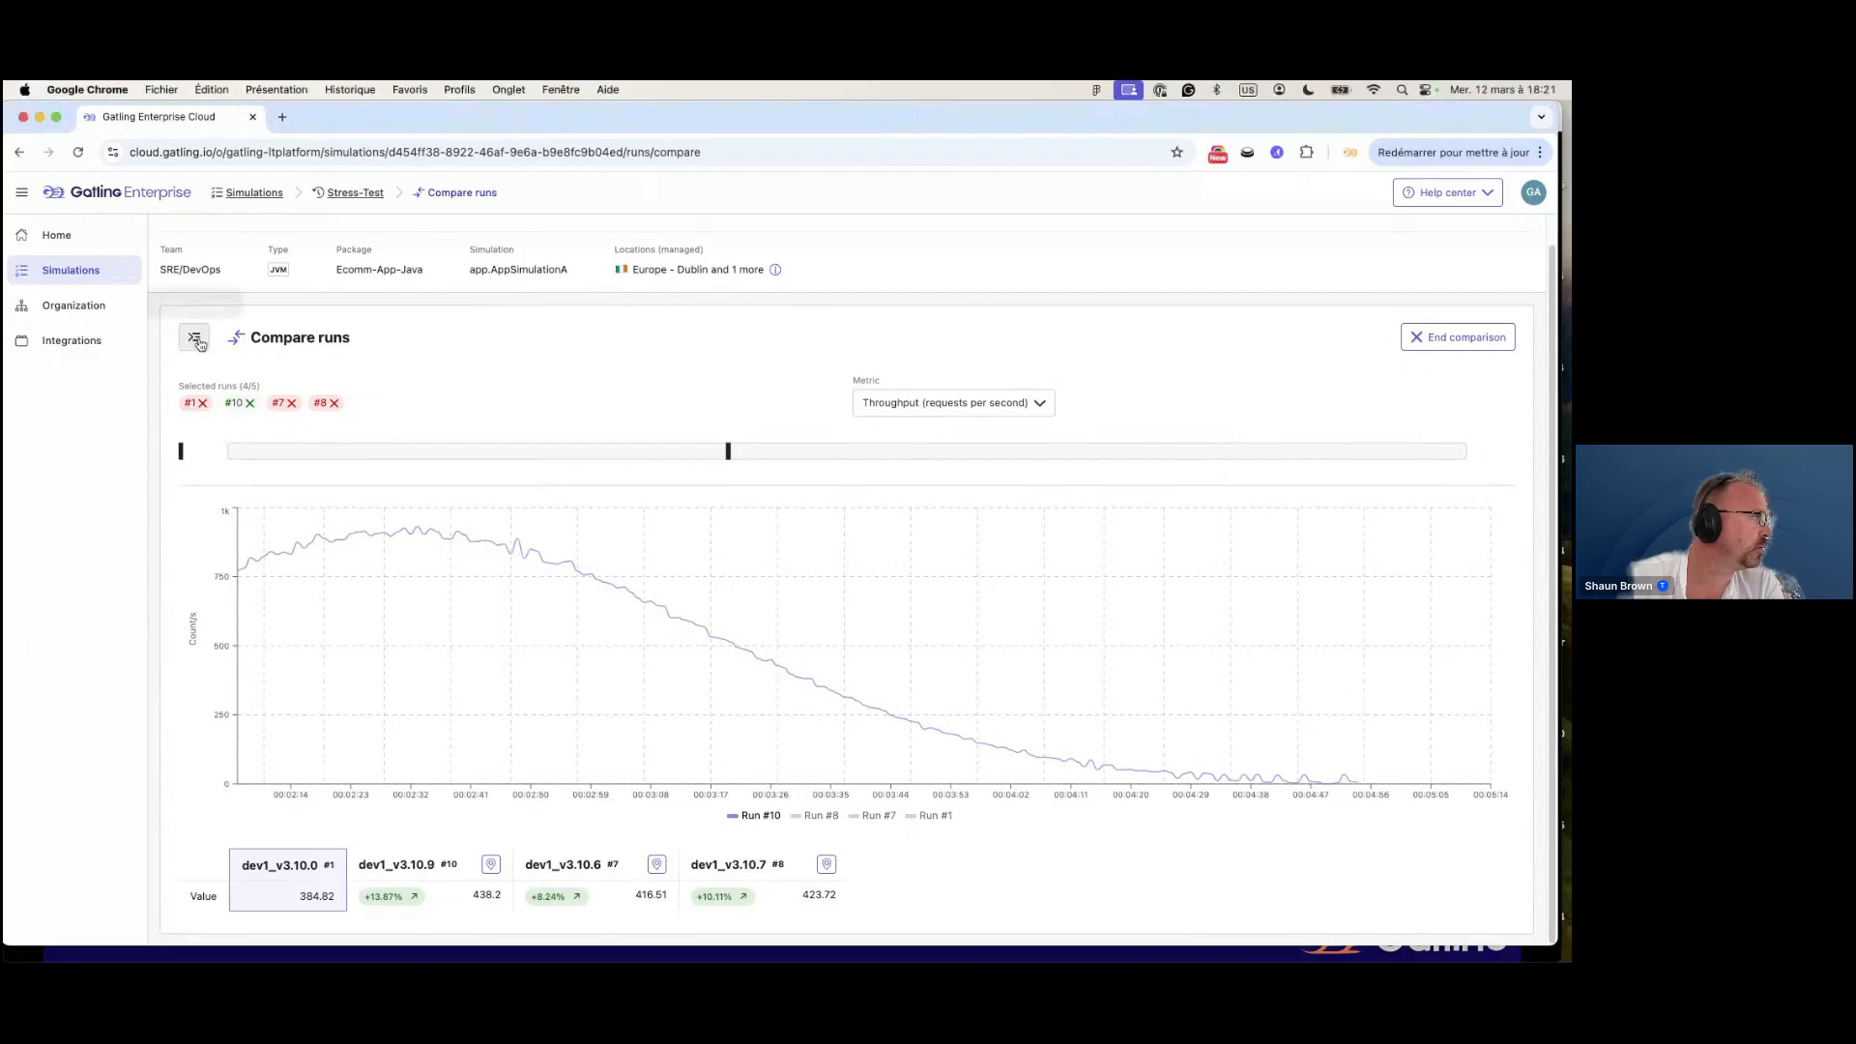
{"action": "left_click", "coordinate": [197, 342]}
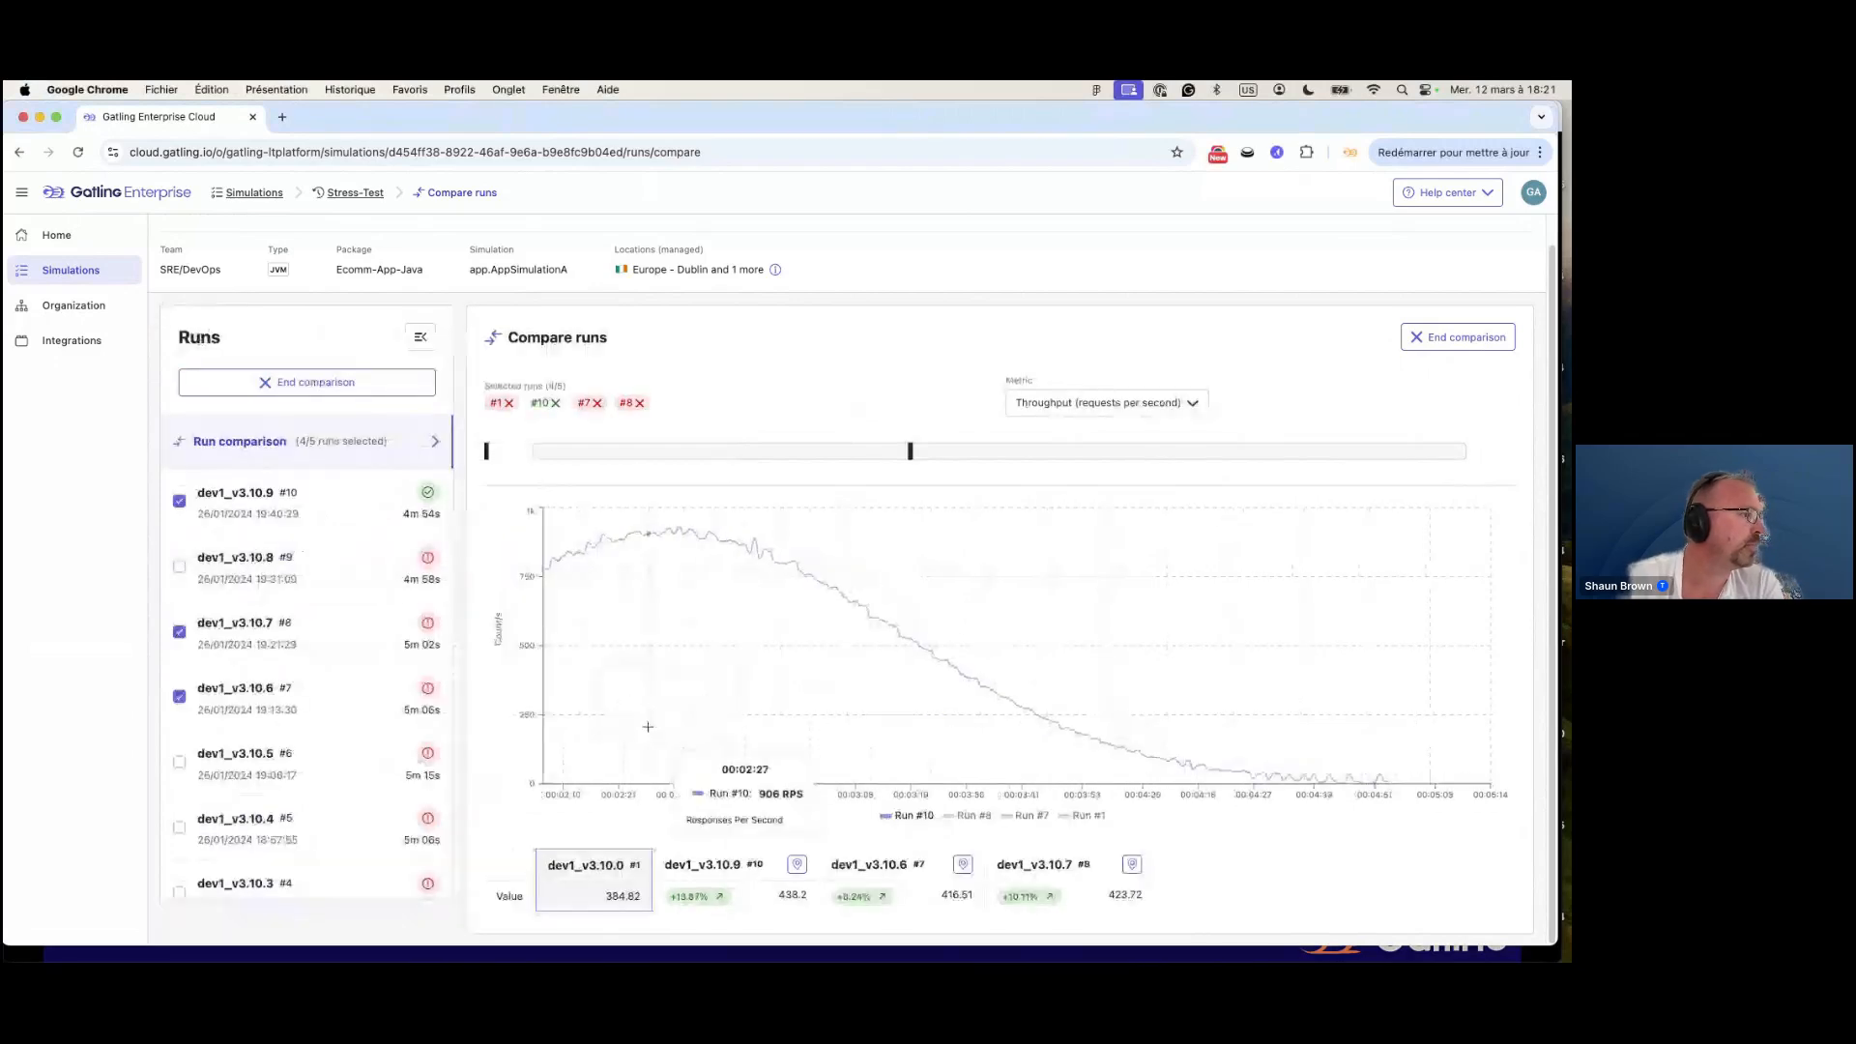
Add run #9 to the comparison and change the comparison metric to Response time's 95th percentile.
{"action": "left_click", "coordinate": [180, 567]}
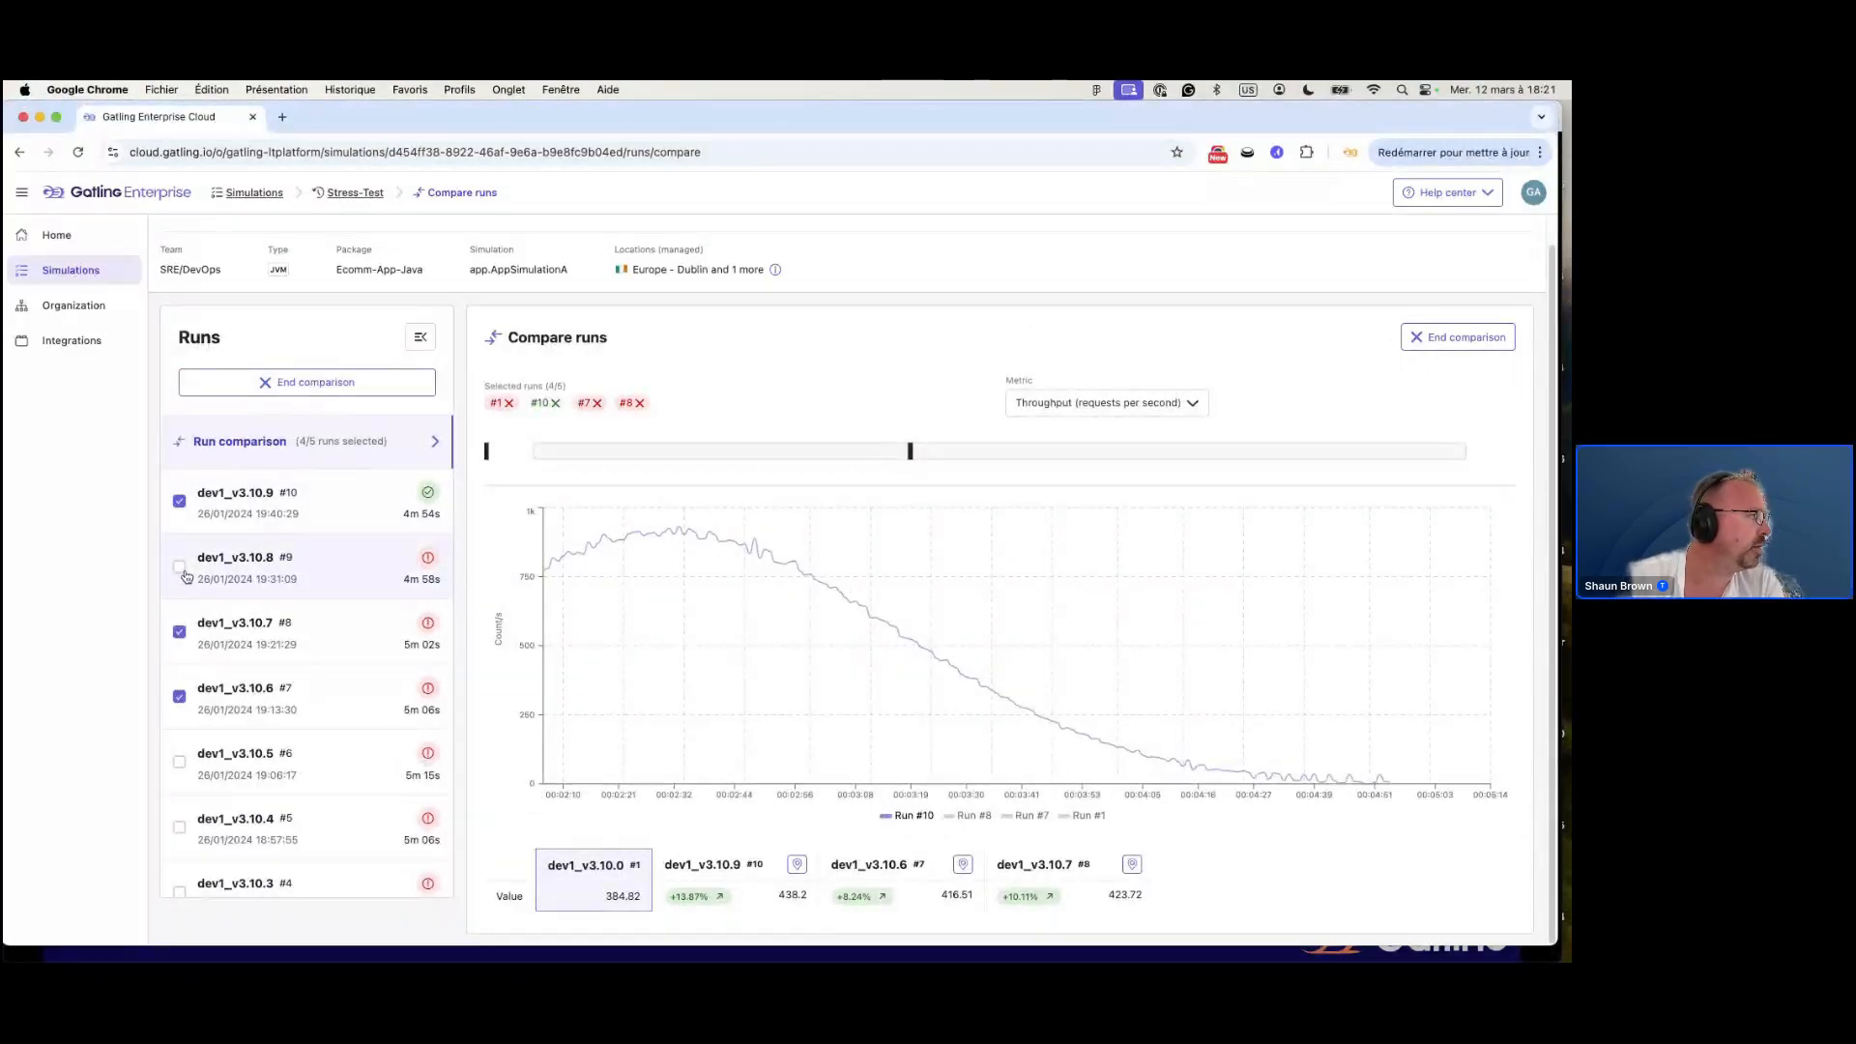
{"action": "left_click", "coordinate": [1147, 402]}
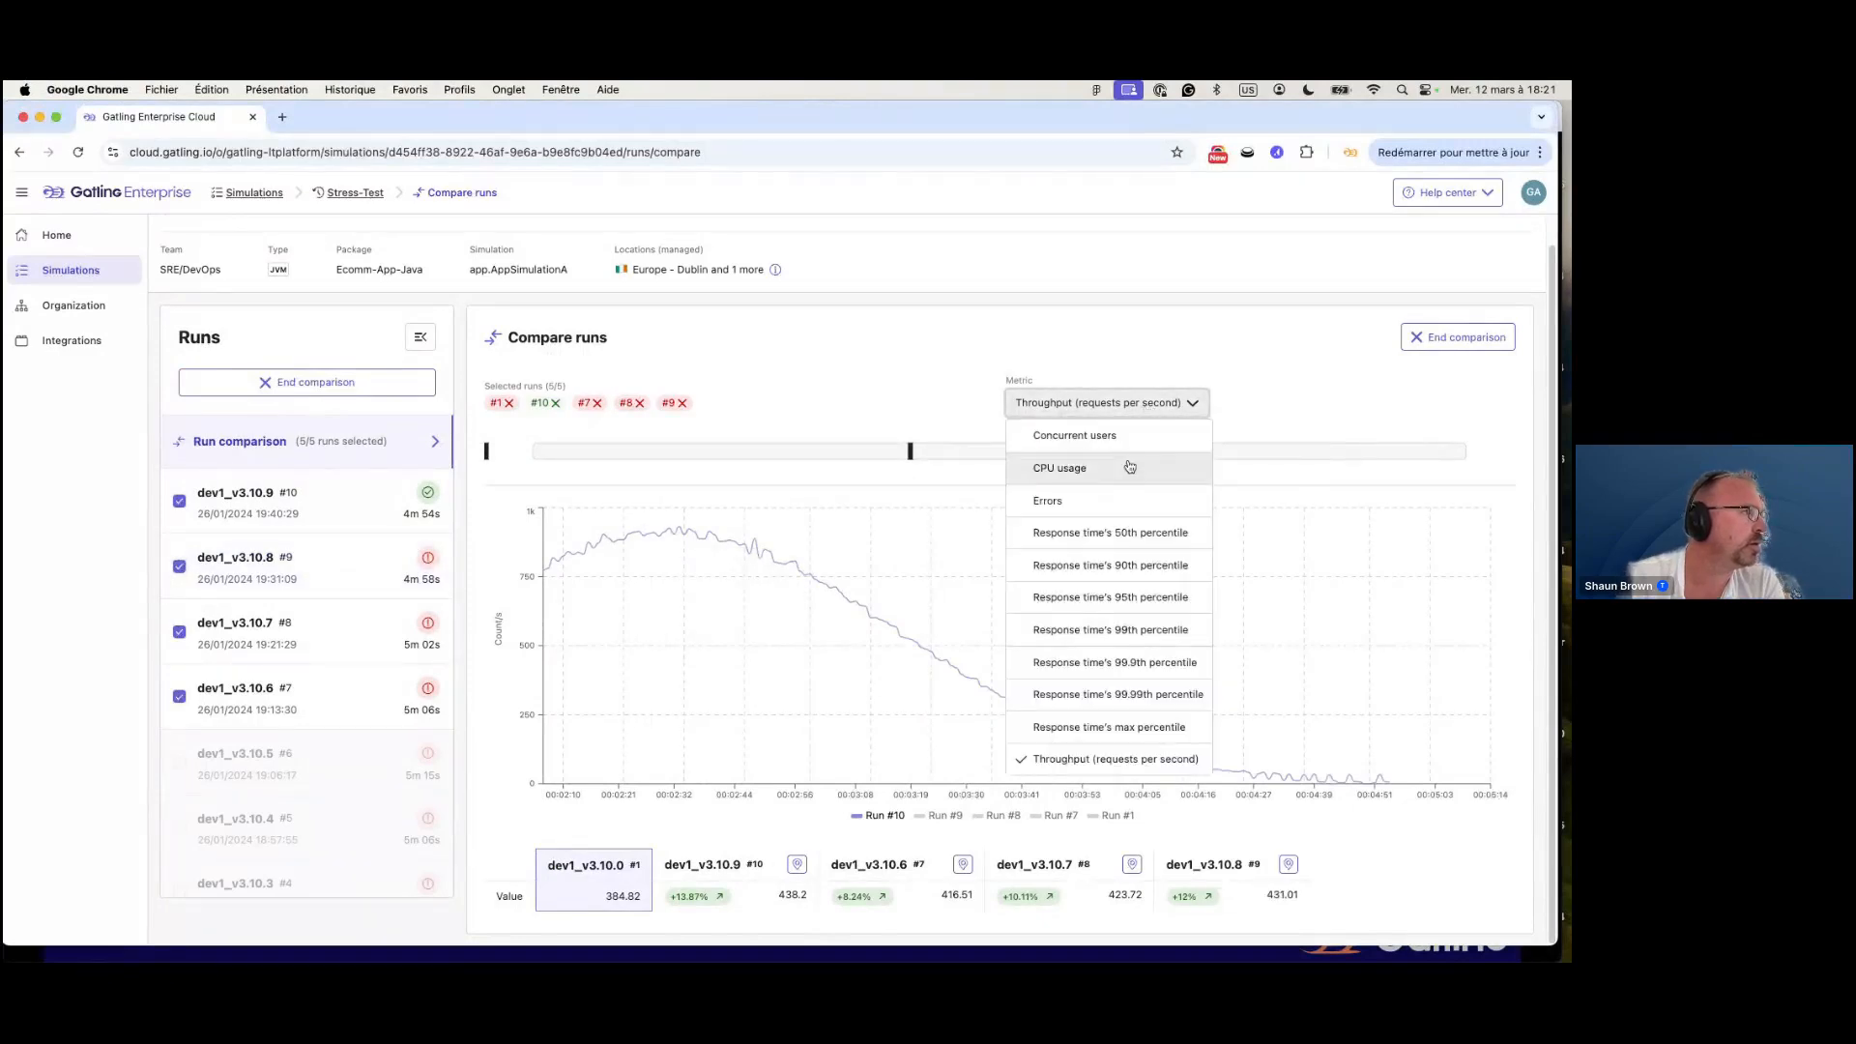
{"action": "left_click", "coordinate": [1148, 598]}
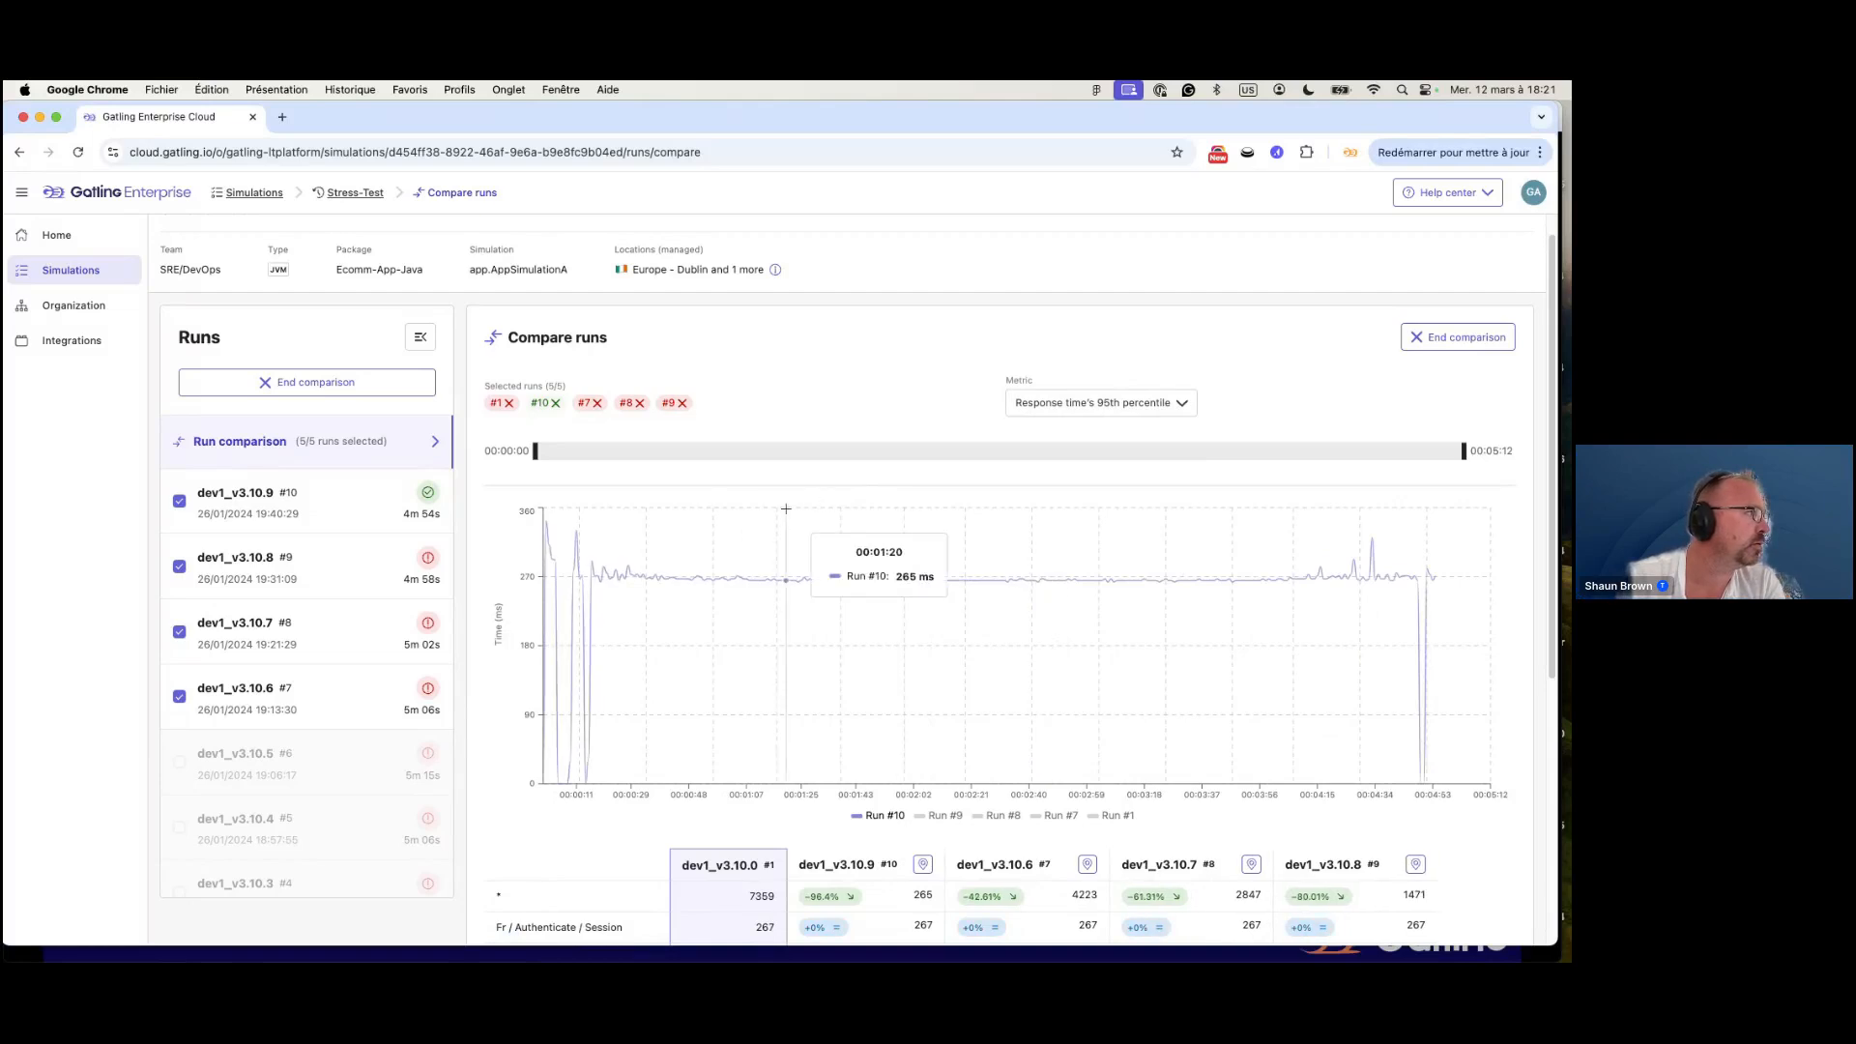
Examine the per-request 95th percentile response times of the selected runs against reference run #1.
{"action": "scroll", "coordinate": [899, 636], "scroll_direction": "down", "scroll_amount": 5}
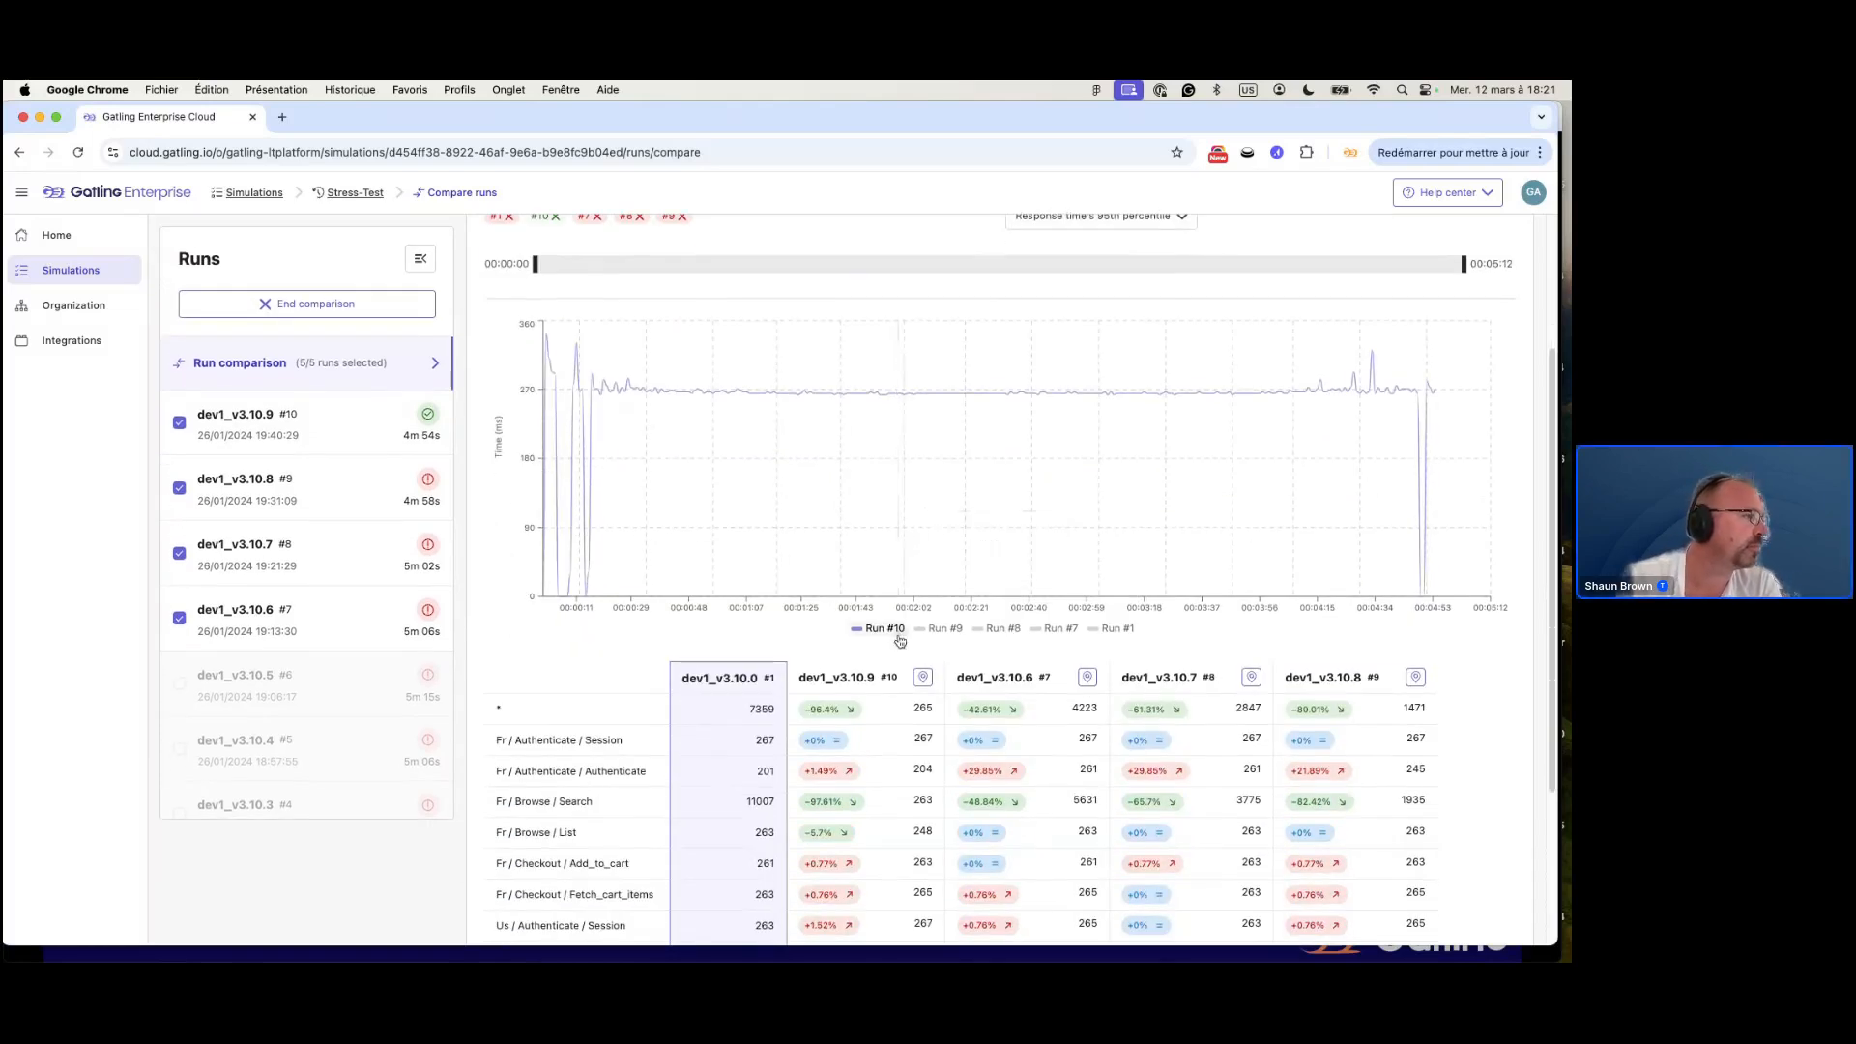
{"action": "scroll", "coordinate": [899, 633], "scroll_direction": "down", "scroll_amount": 3}
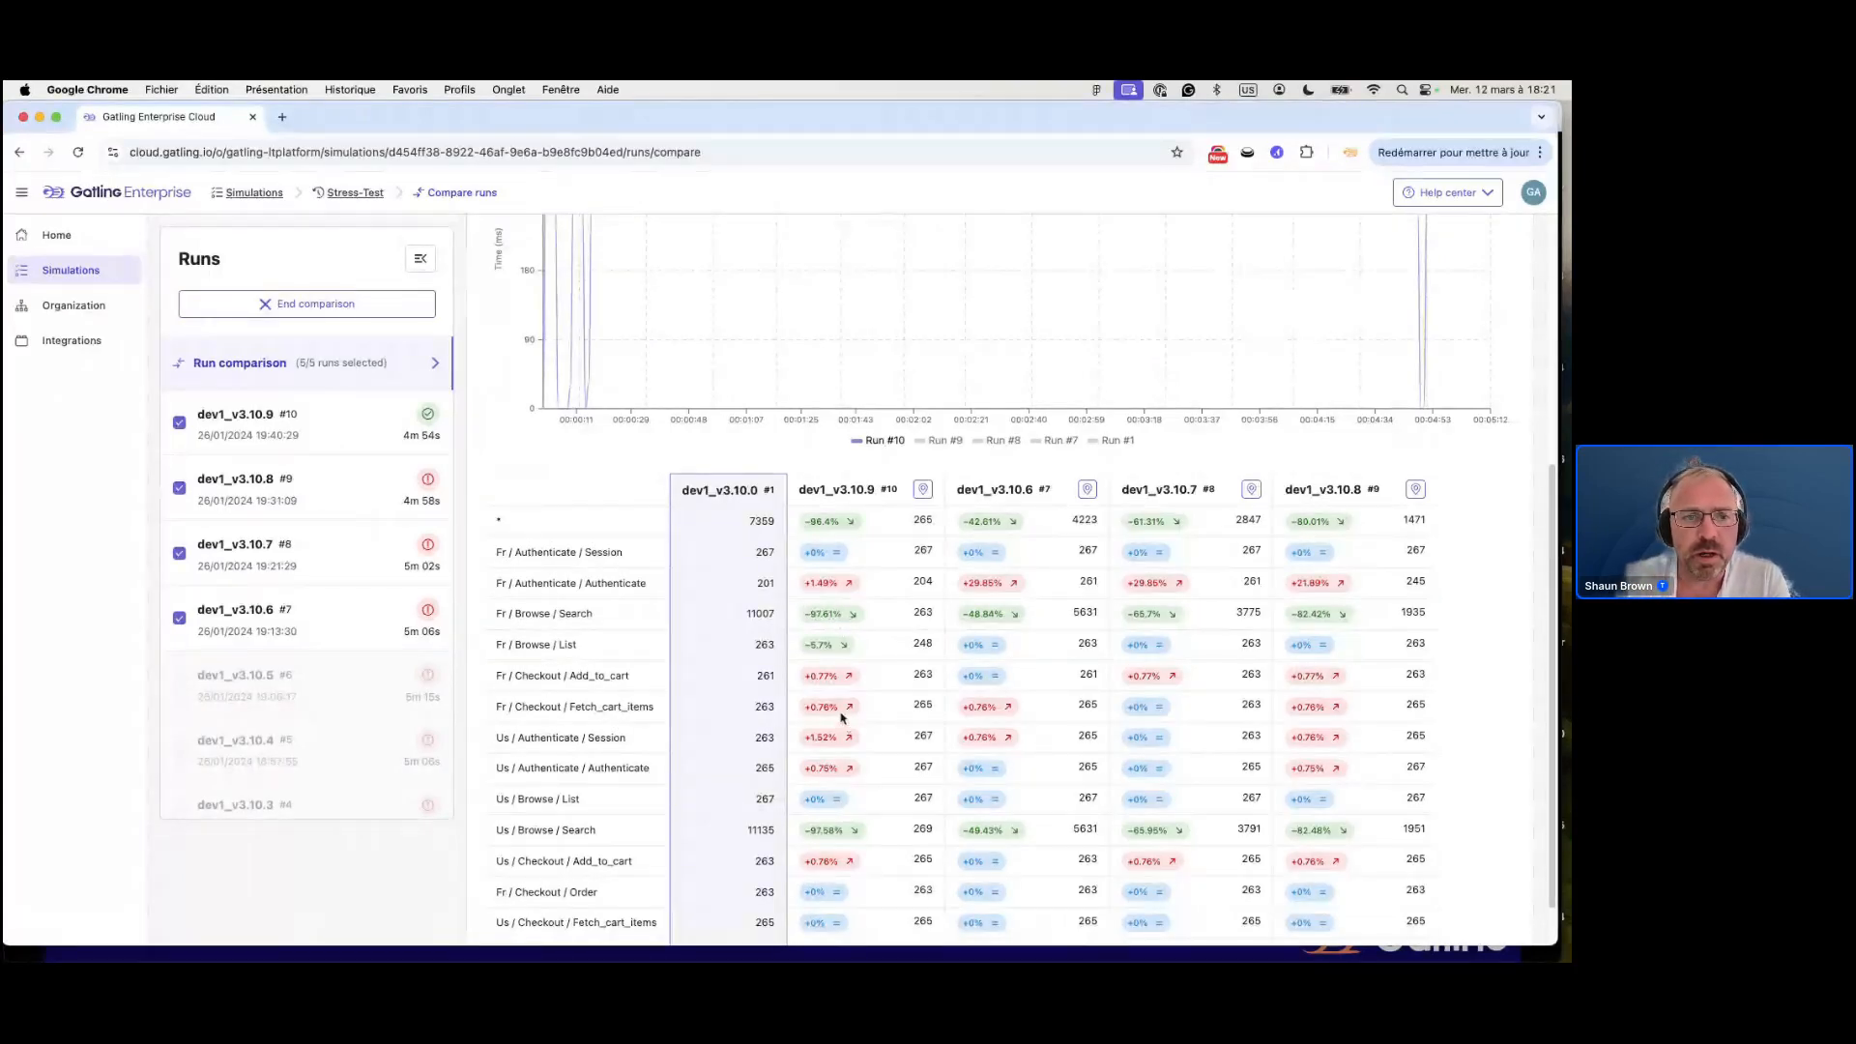
{"action": "scroll", "coordinate": [840, 715], "scroll_direction": "up", "scroll_amount": 1}
{"action": "scroll", "coordinate": [840, 715], "scroll_direction": "up", "scroll_amount": 5}
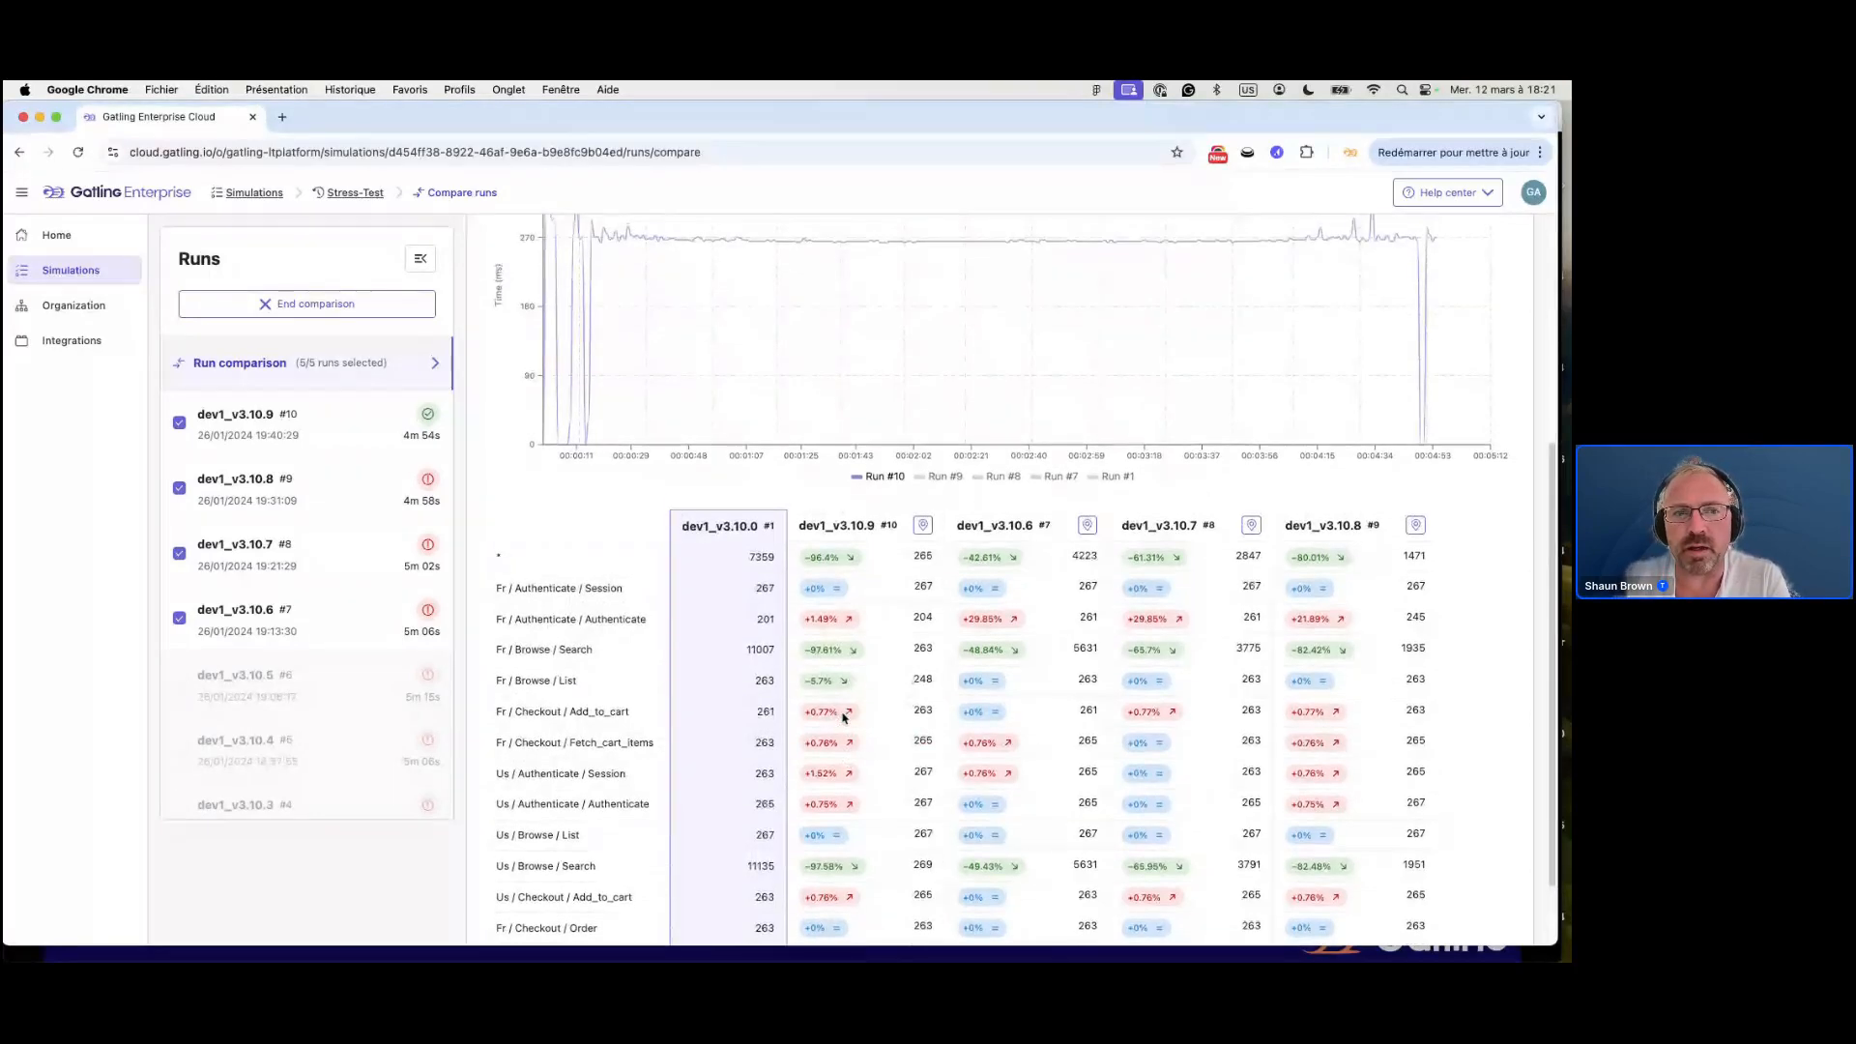
{"action": "scroll", "coordinate": [844, 715], "scroll_direction": "up", "scroll_amount": 6}
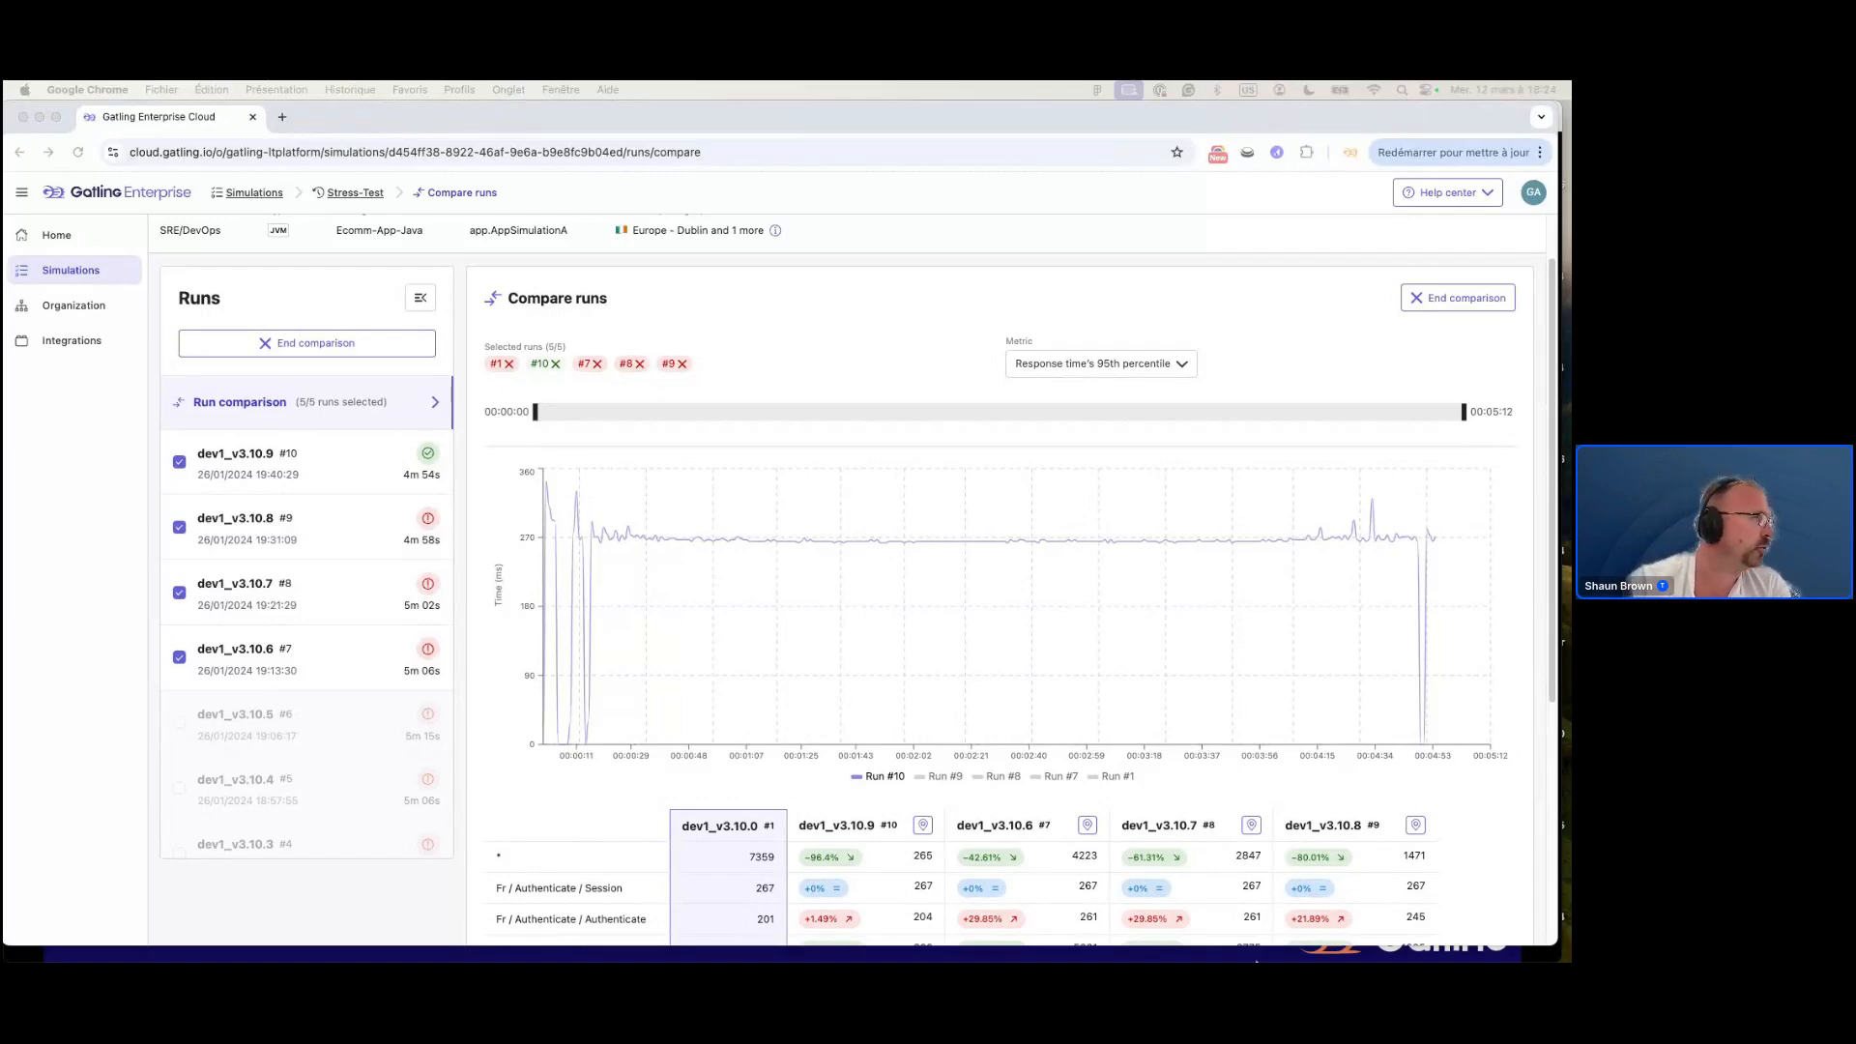
End the run comparison and open the summary of run #9 (dev1_v3.10.8).
{"action": "left_click", "coordinate": [535, 457]}
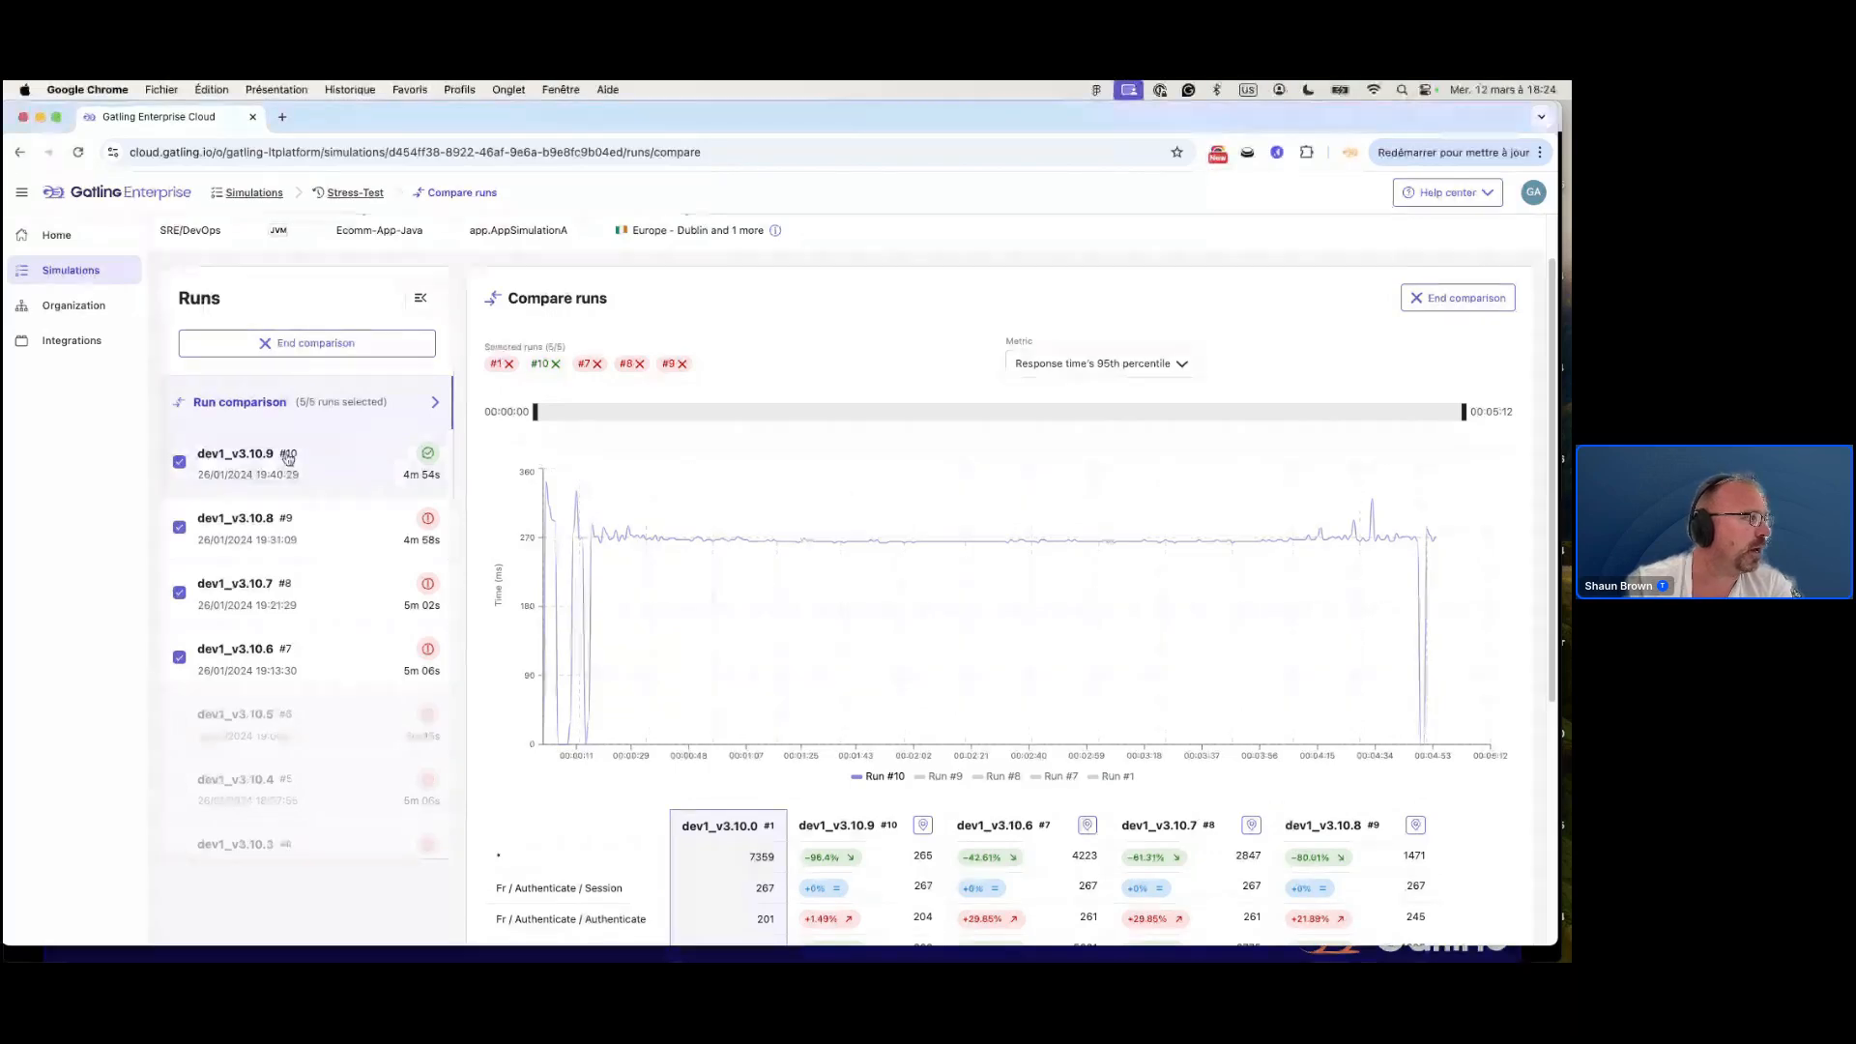
{"action": "left_click", "coordinate": [1457, 298]}
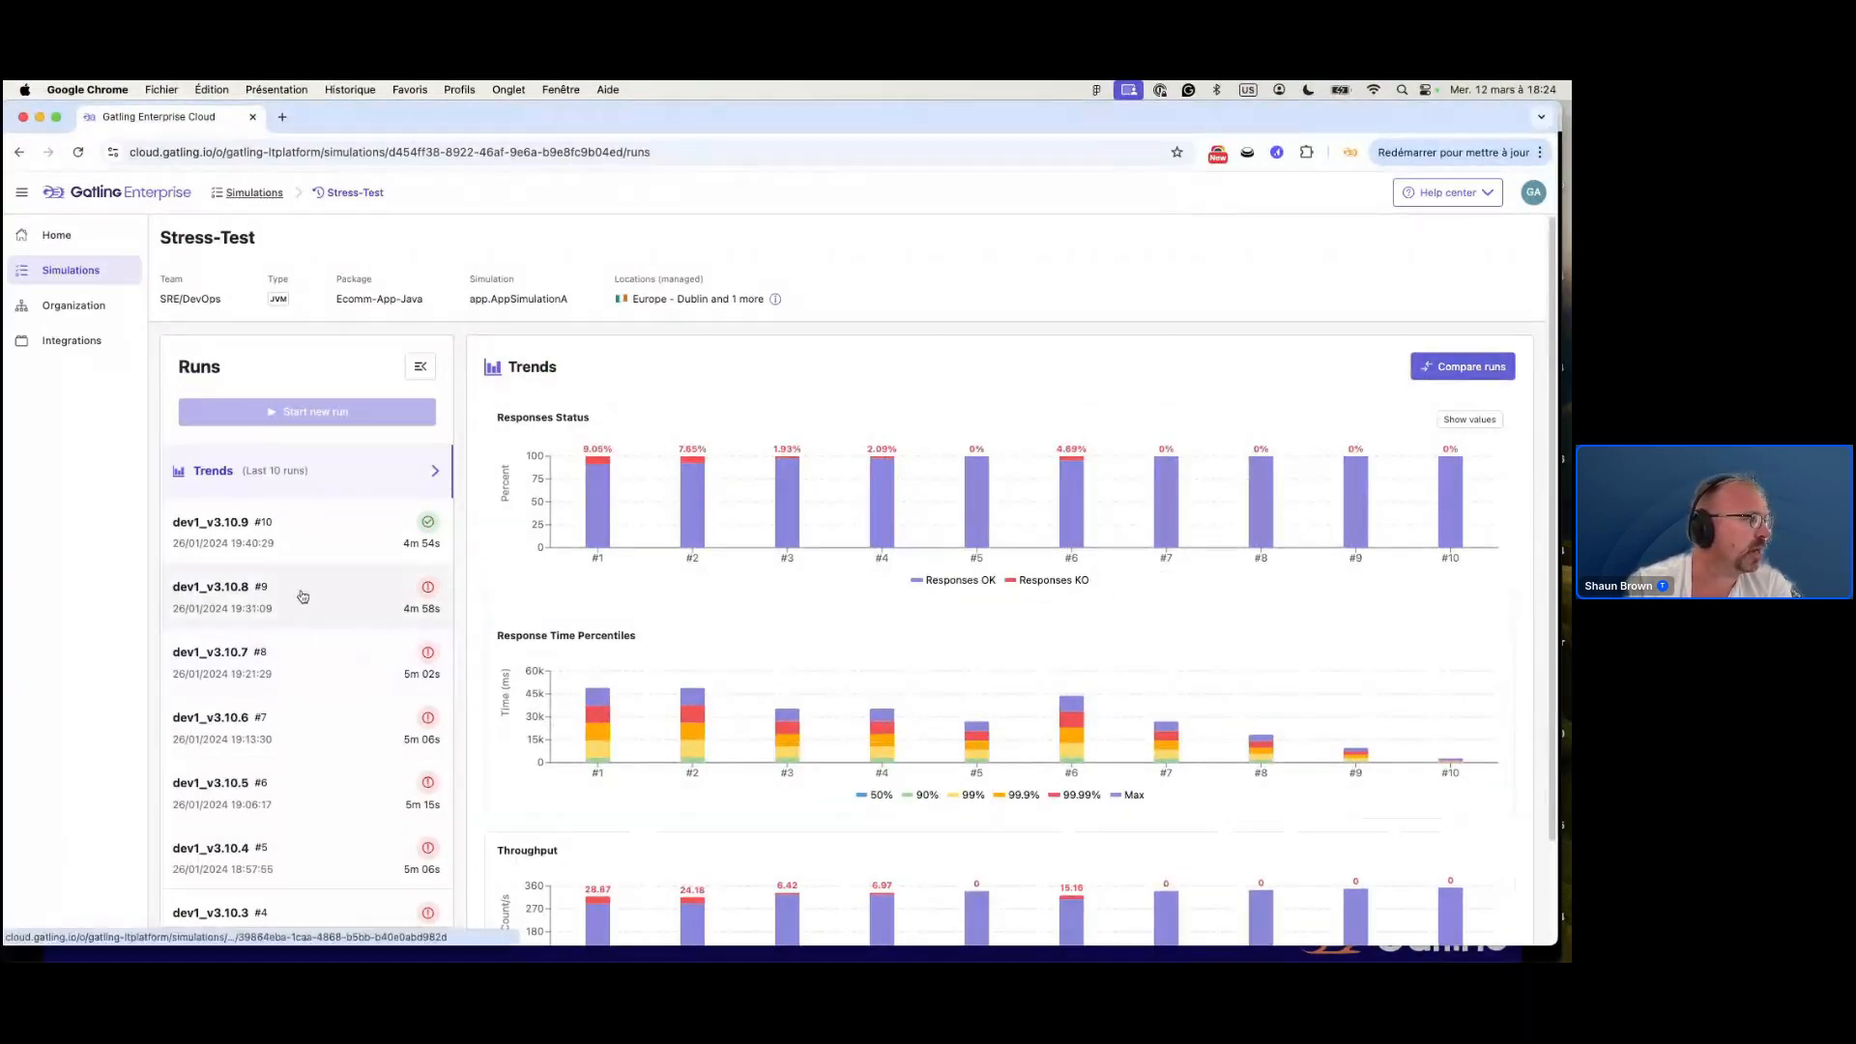
{"action": "left_click", "coordinate": [302, 596]}
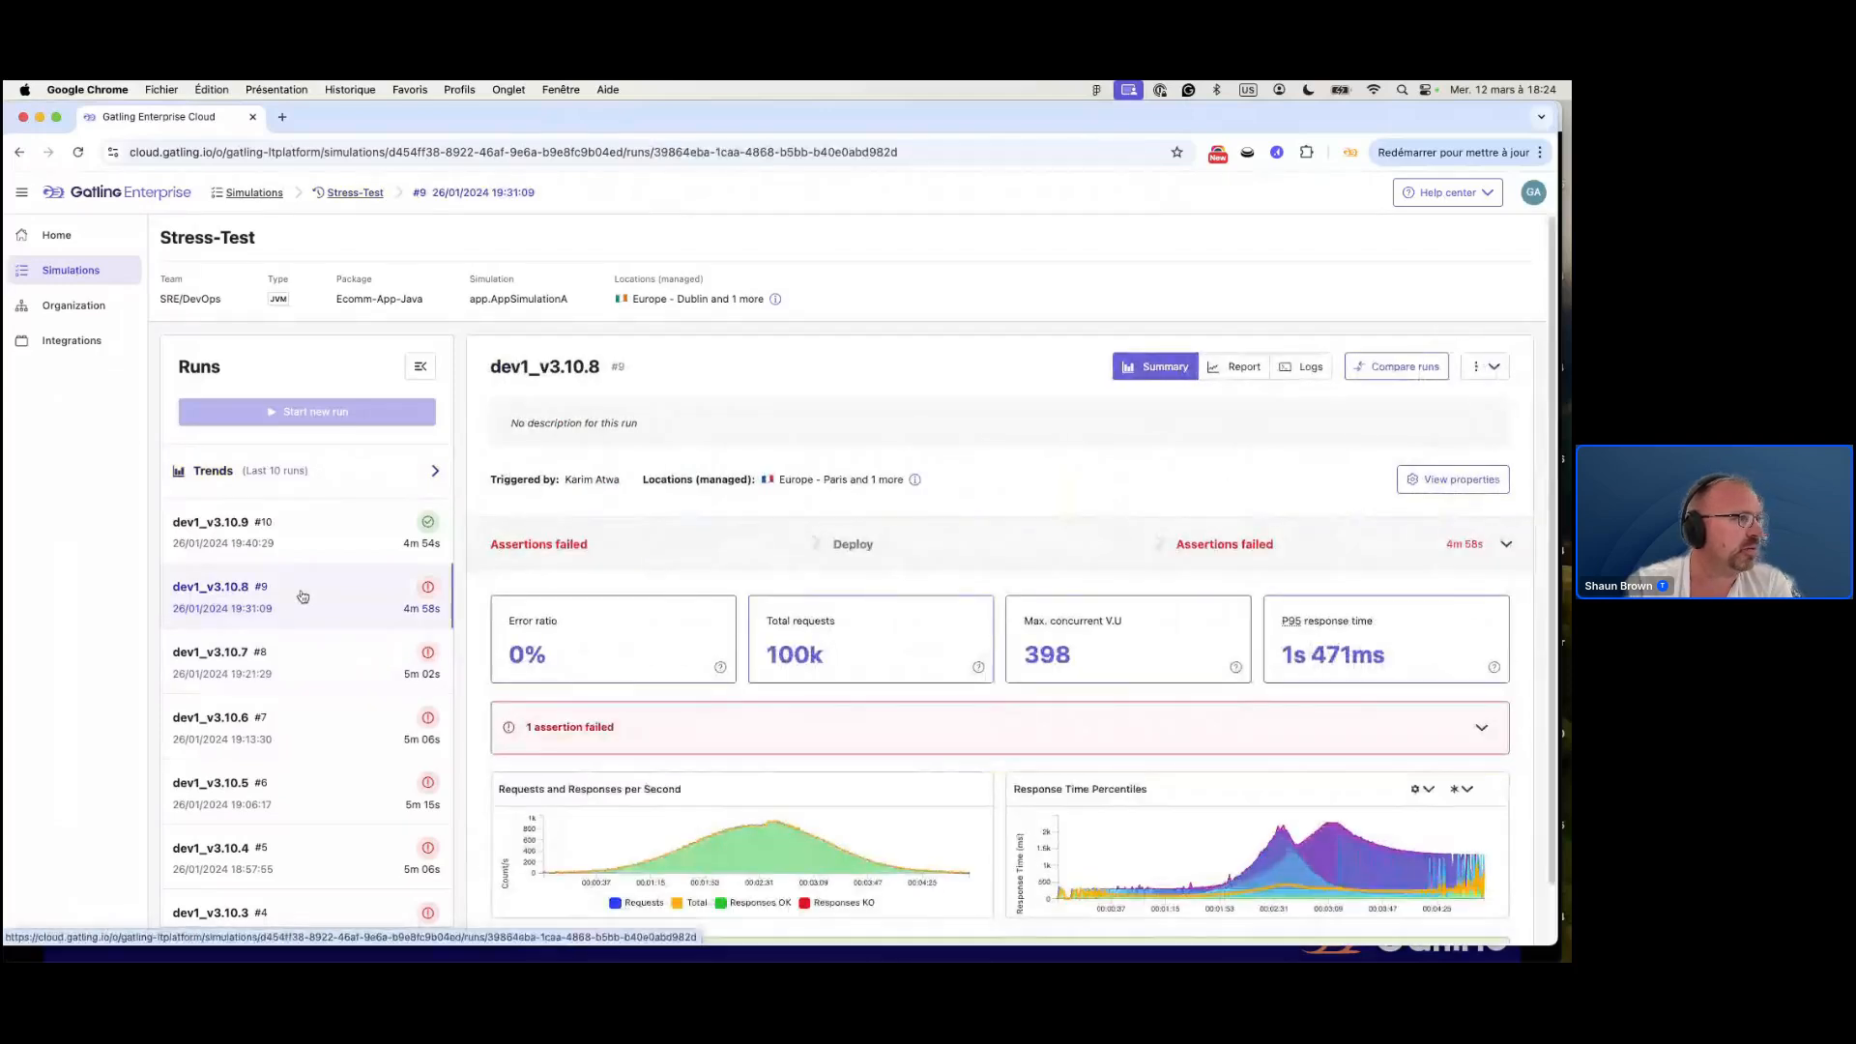
View the custom report editor for run #9 and return to the run's summary.
{"action": "left_click", "coordinate": [1499, 376]}
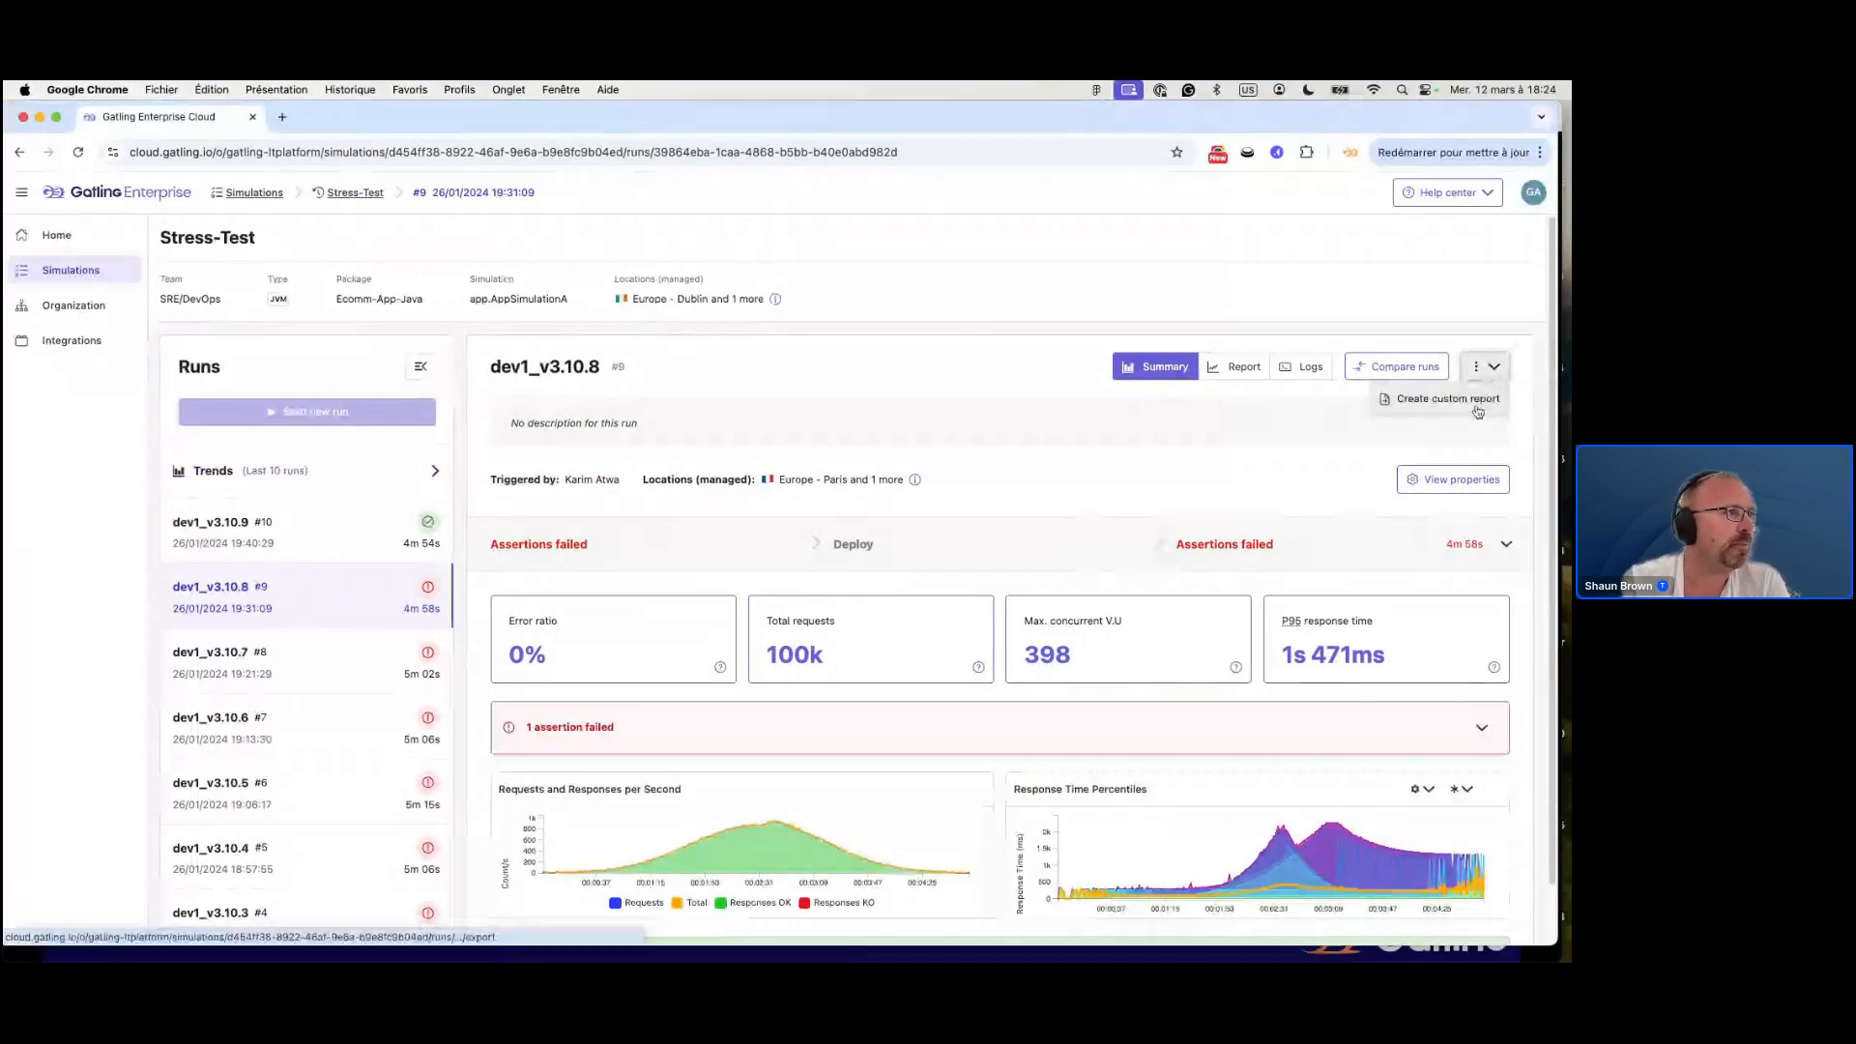
{"action": "left_click", "coordinate": [1447, 399]}
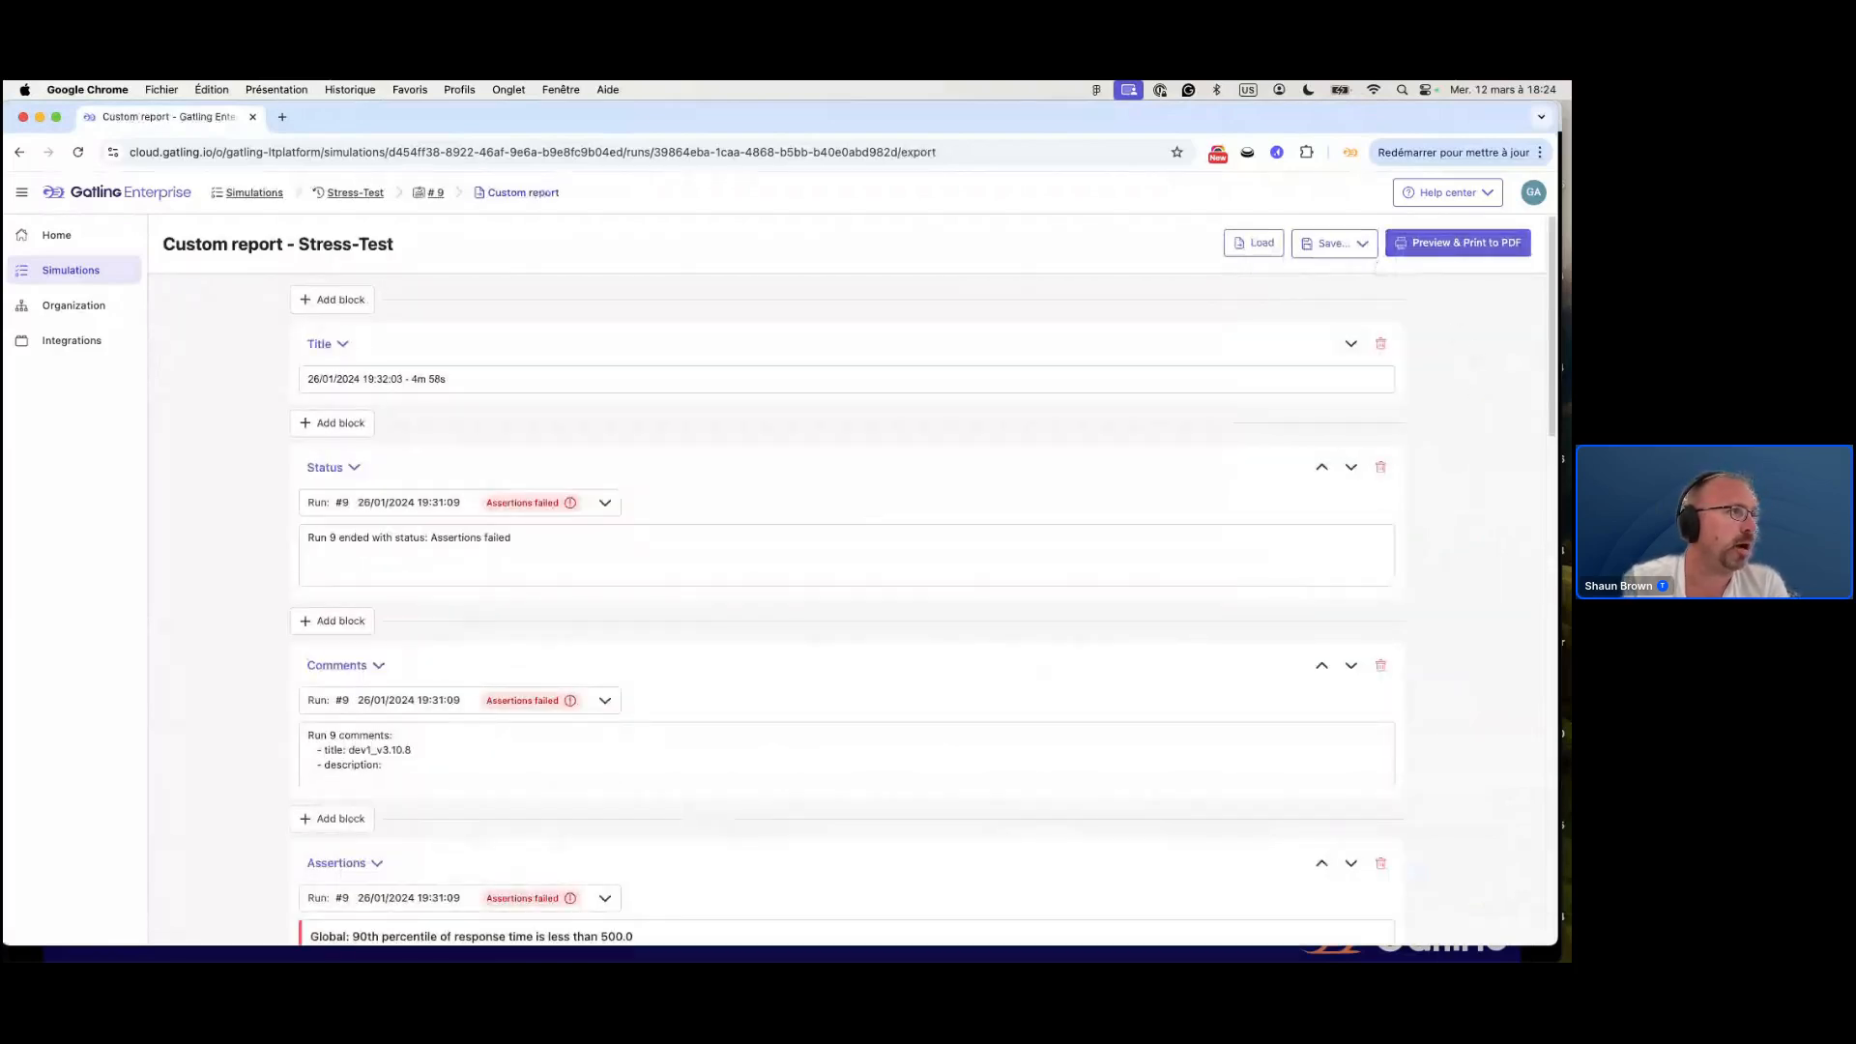
{"action": "left_click", "coordinate": [1417, 243]}
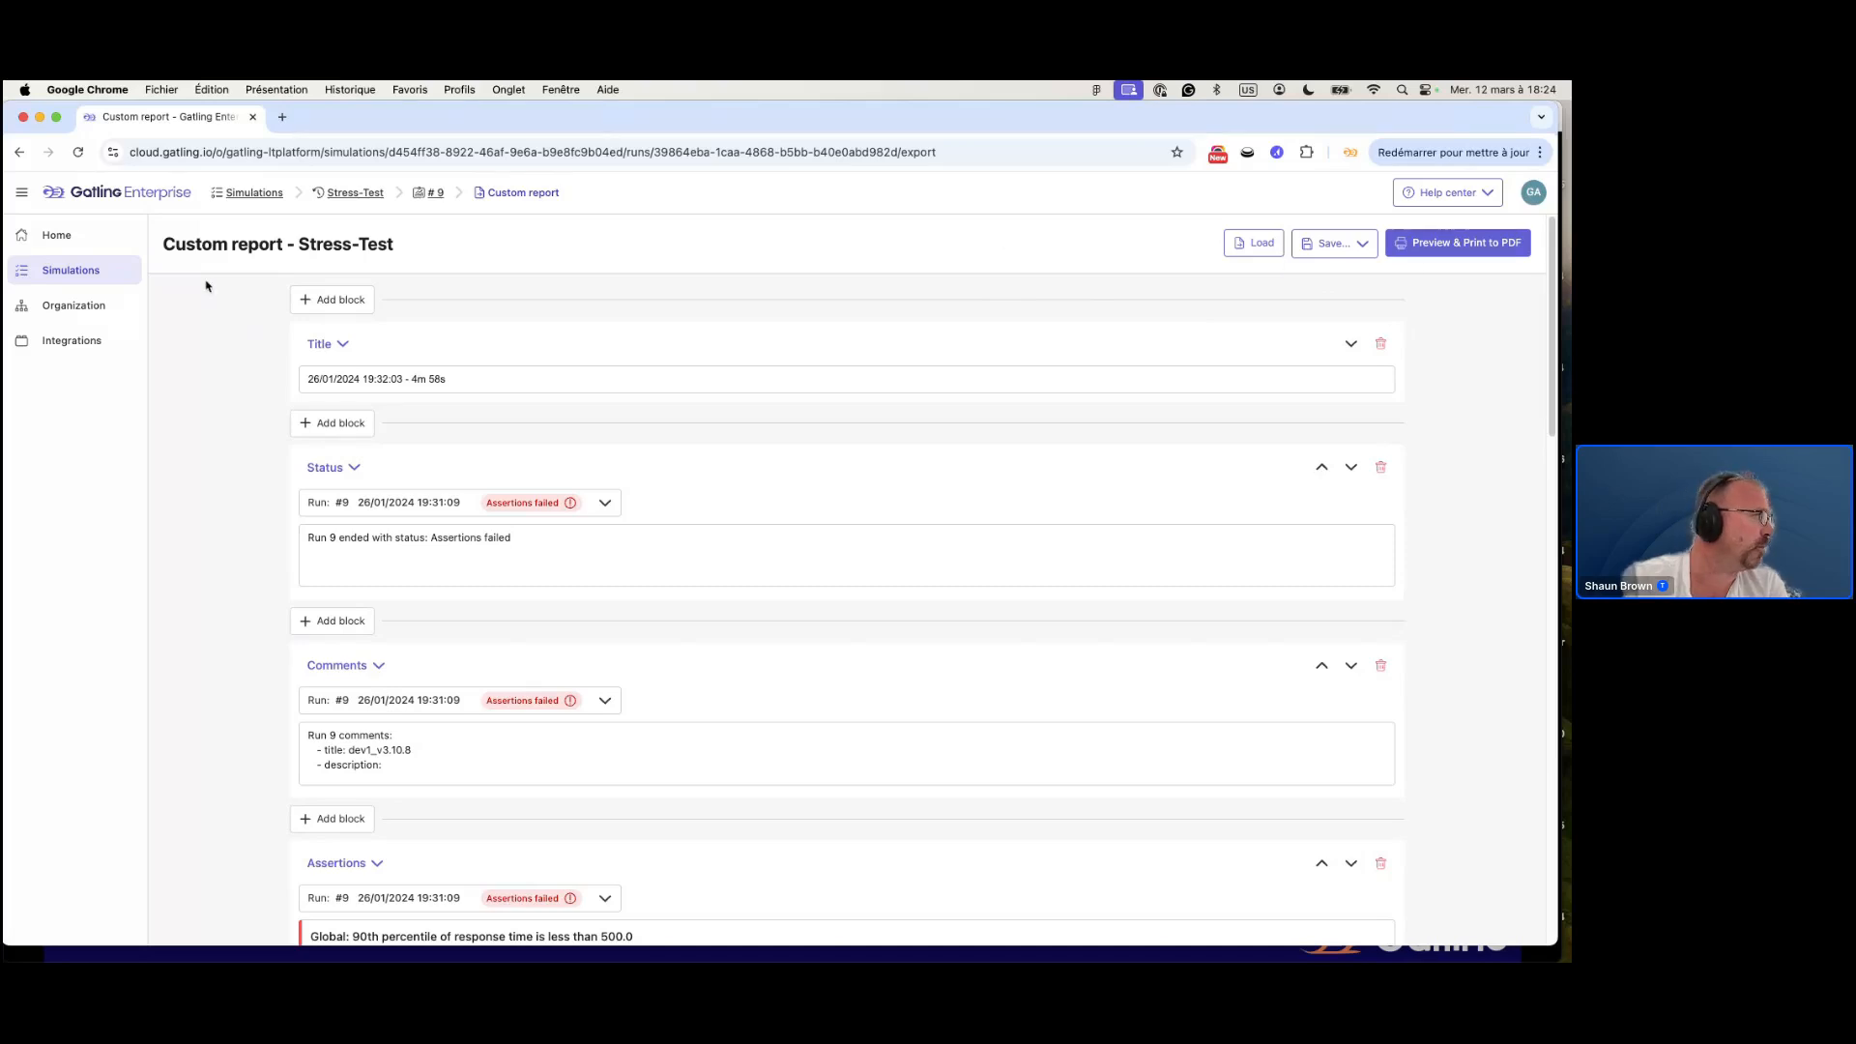
{"action": "left_click", "coordinate": [432, 193]}
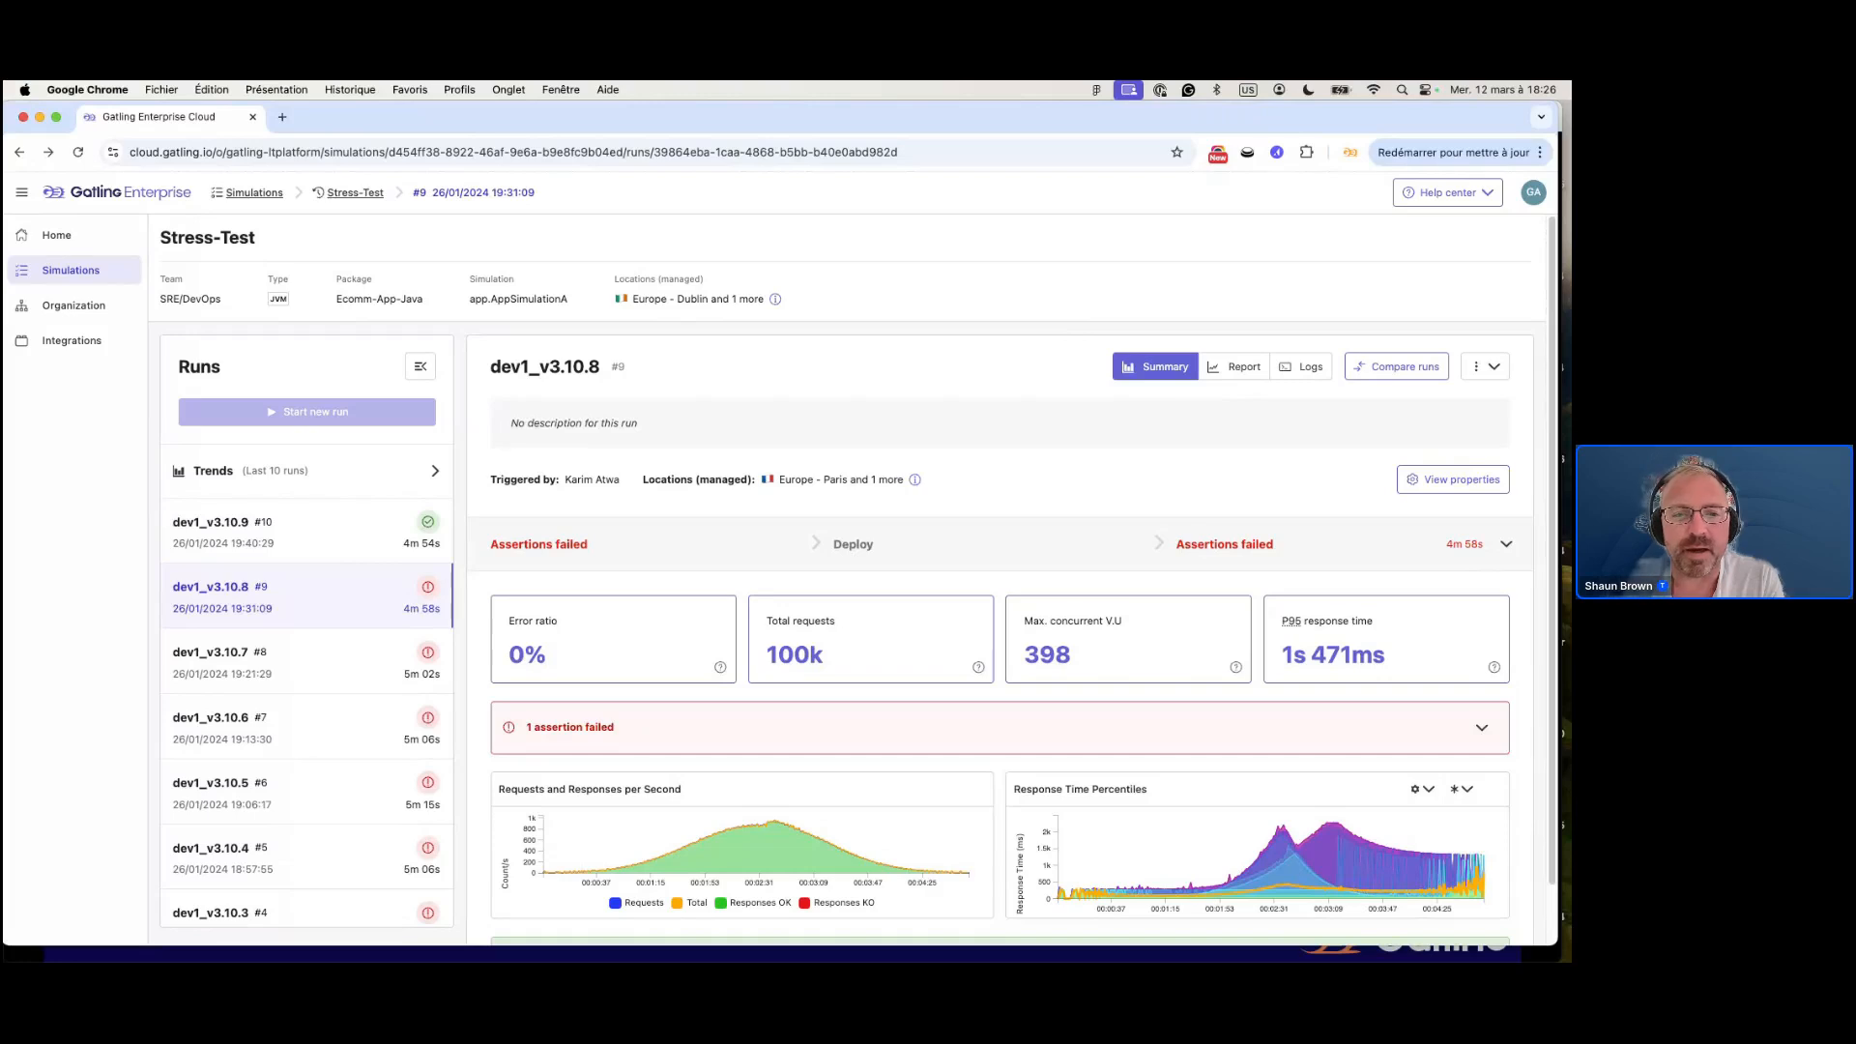
Switch to the Figma product webinar presentation and advance to the Gatling On-demand Webinars slide.
{"action": "mouse_move", "coordinate": [929, 960]}
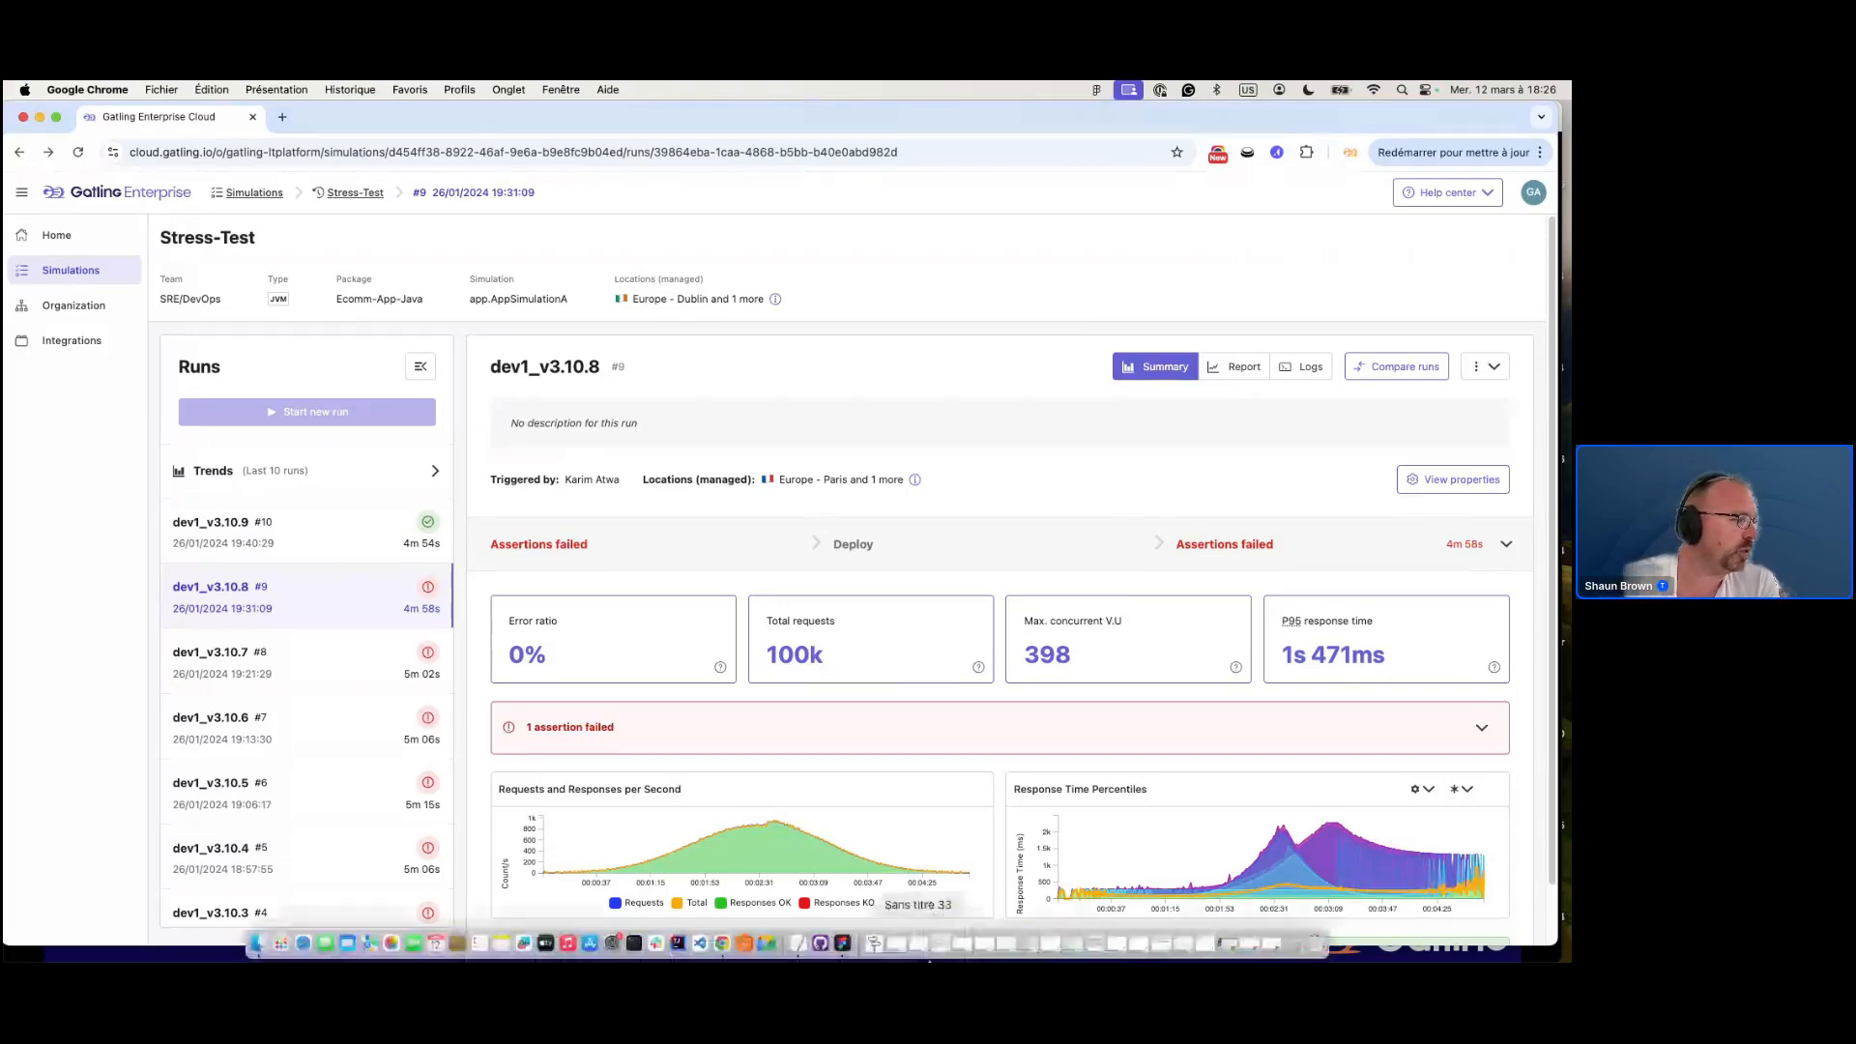
{"action": "left_click", "coordinate": [843, 945]}
{"action": "key", "text": "Right"}
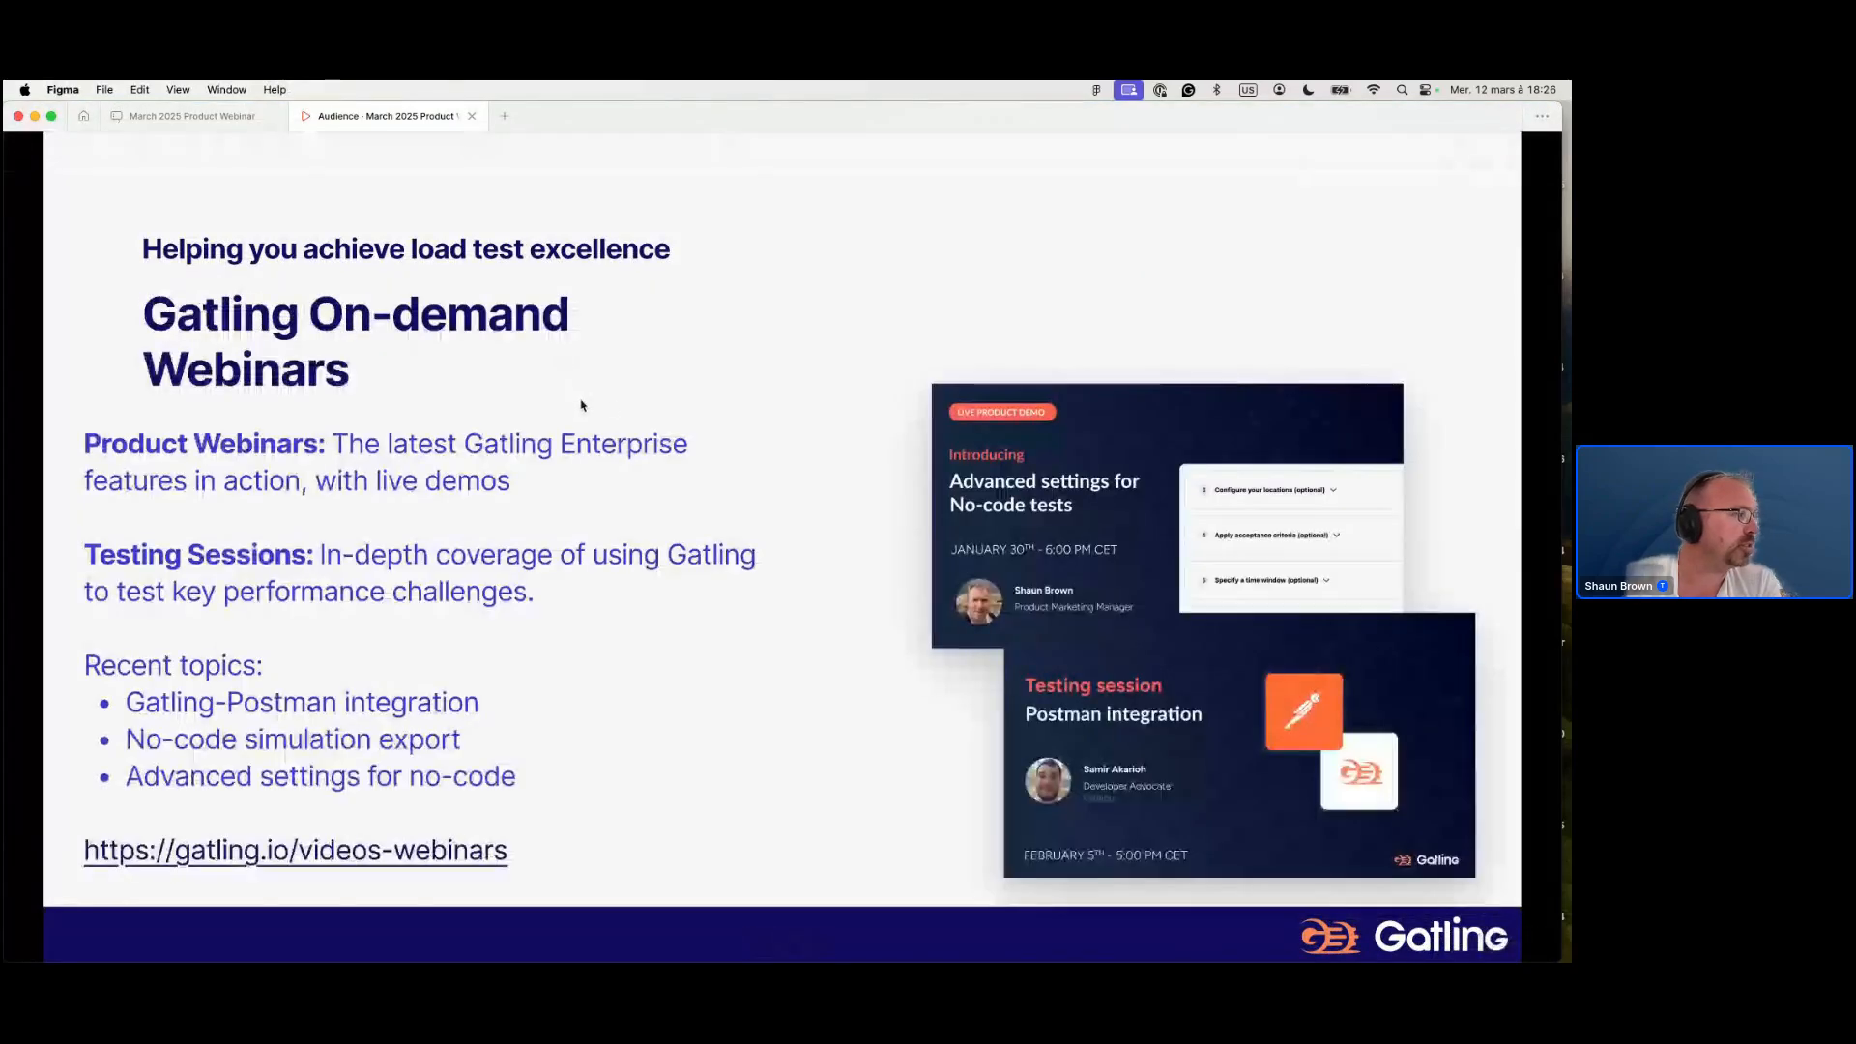